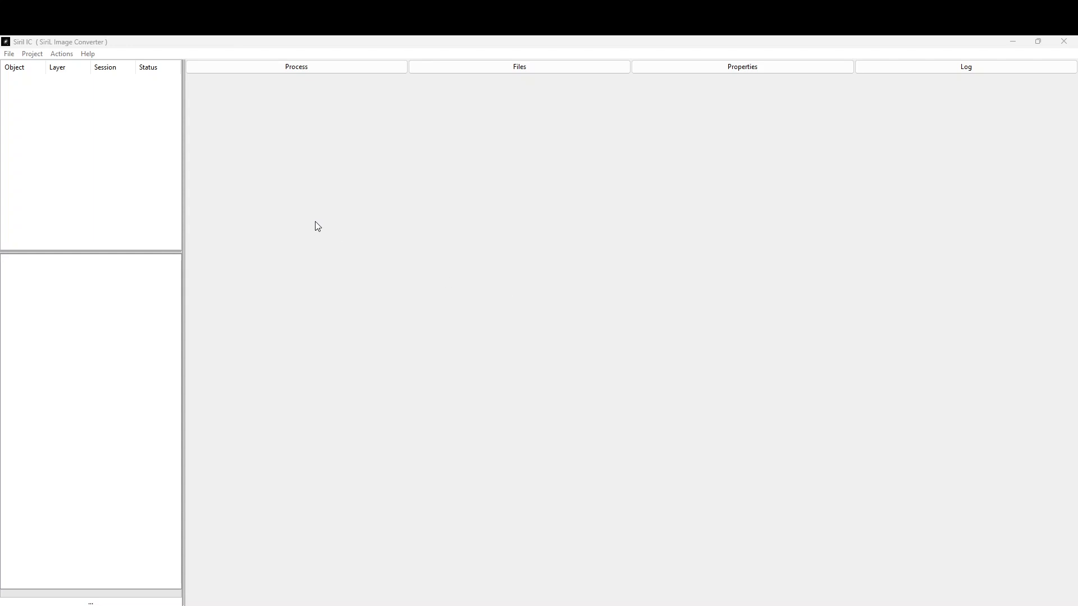
# Turn off saving a 16-bit uncompressed TIF copy in the preferences and apply the change.
pyautogui.click(12, 55)
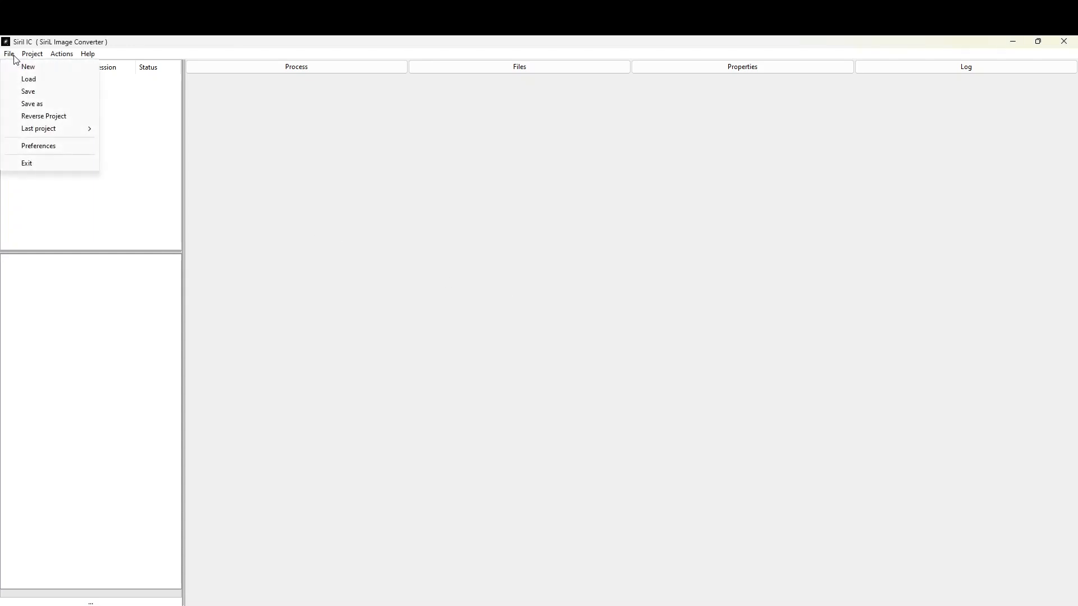
pyautogui.click(49, 146)
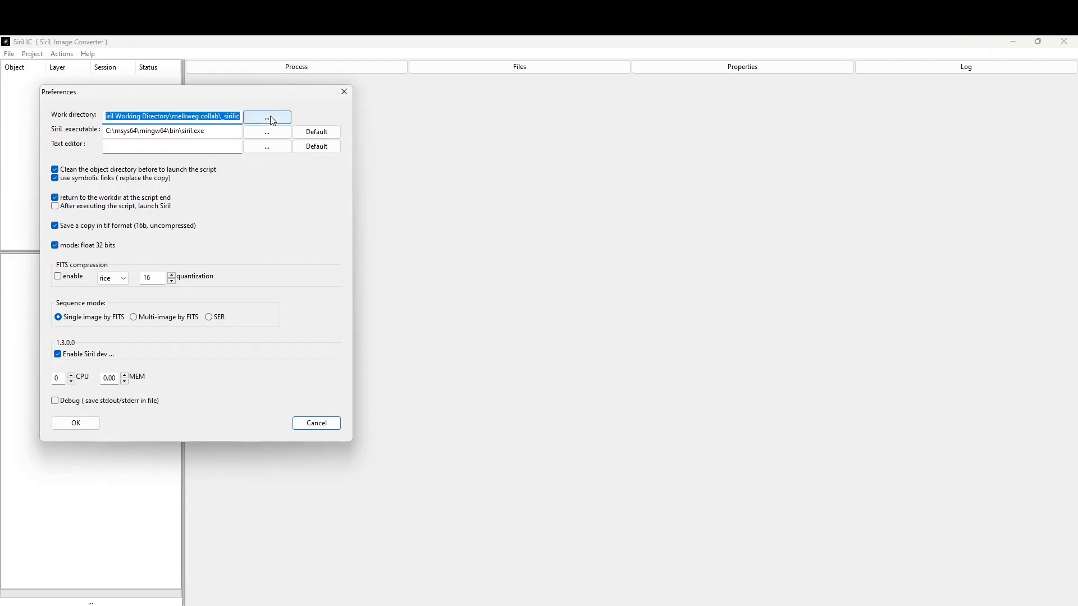
pyautogui.click(216, 129)
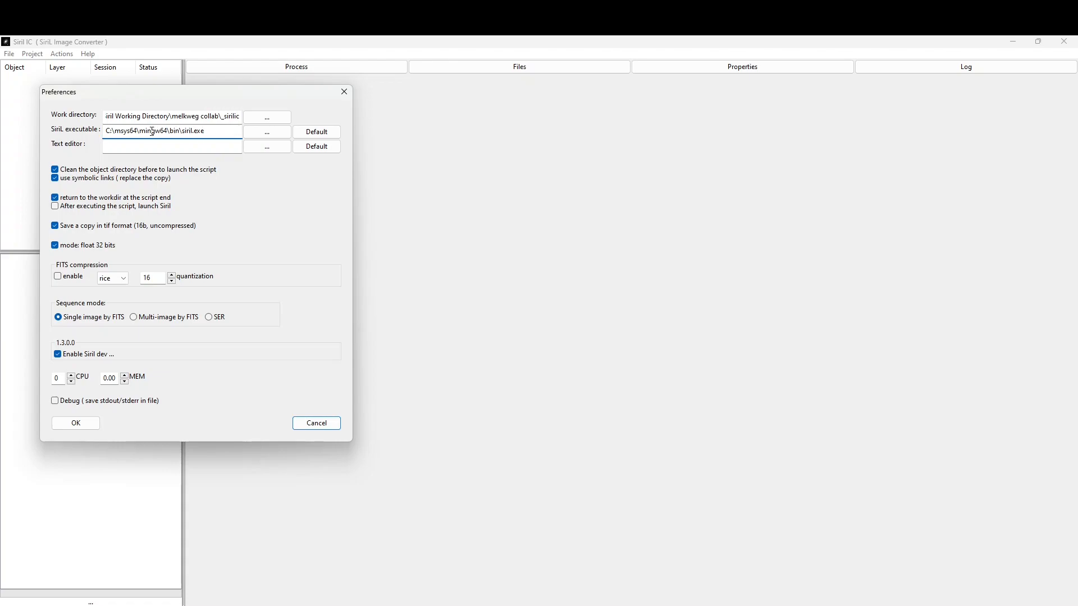
pyautogui.moveTo(223, 131); pyautogui.dragTo(104, 131)
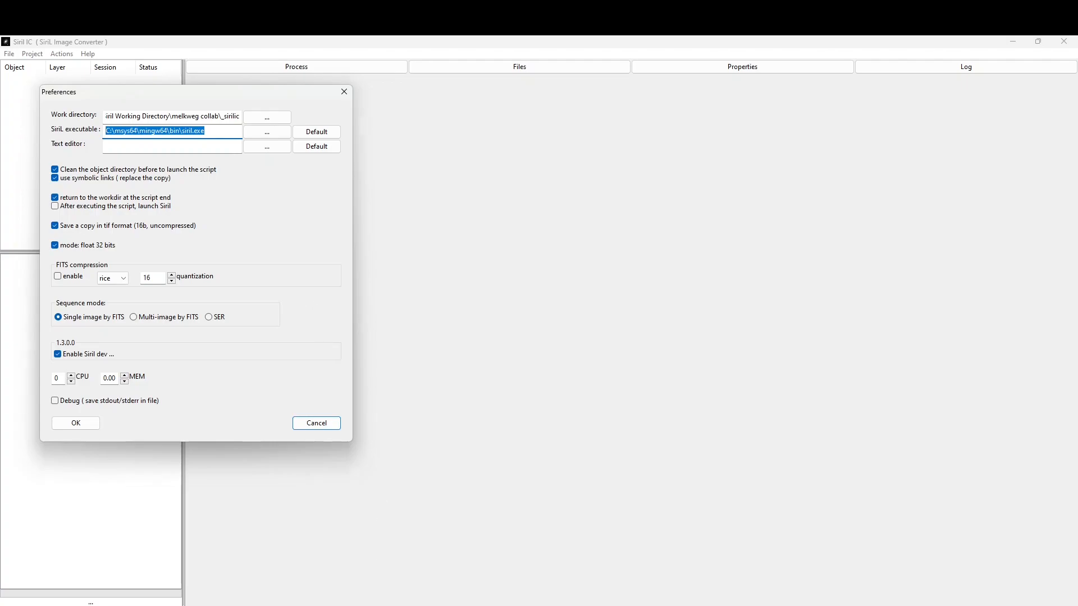
pyautogui.click(349, 603)
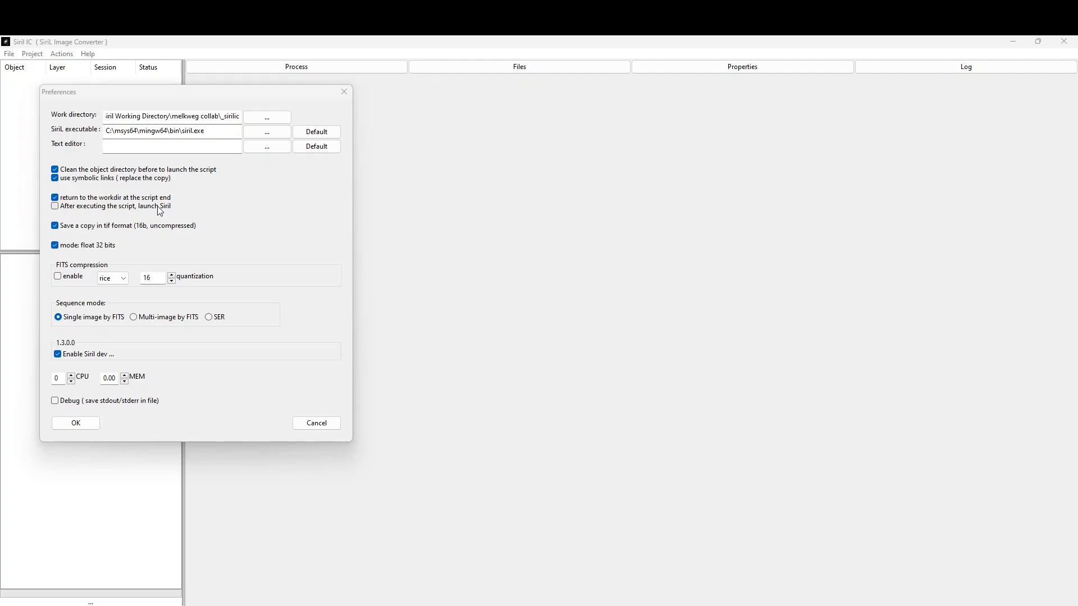
pyautogui.click(54, 226)
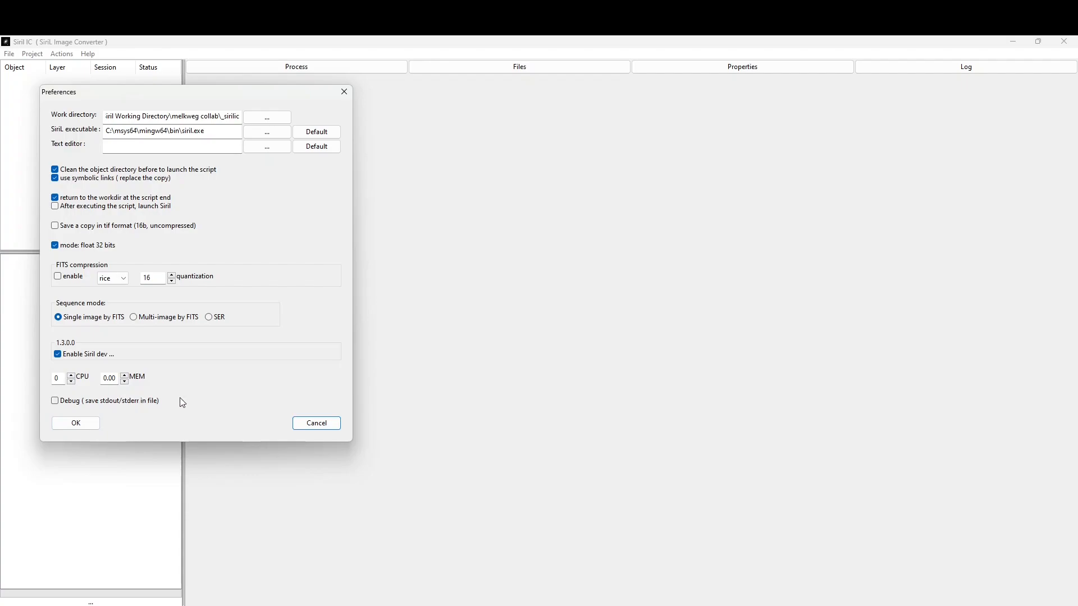
pyautogui.click(75, 423)
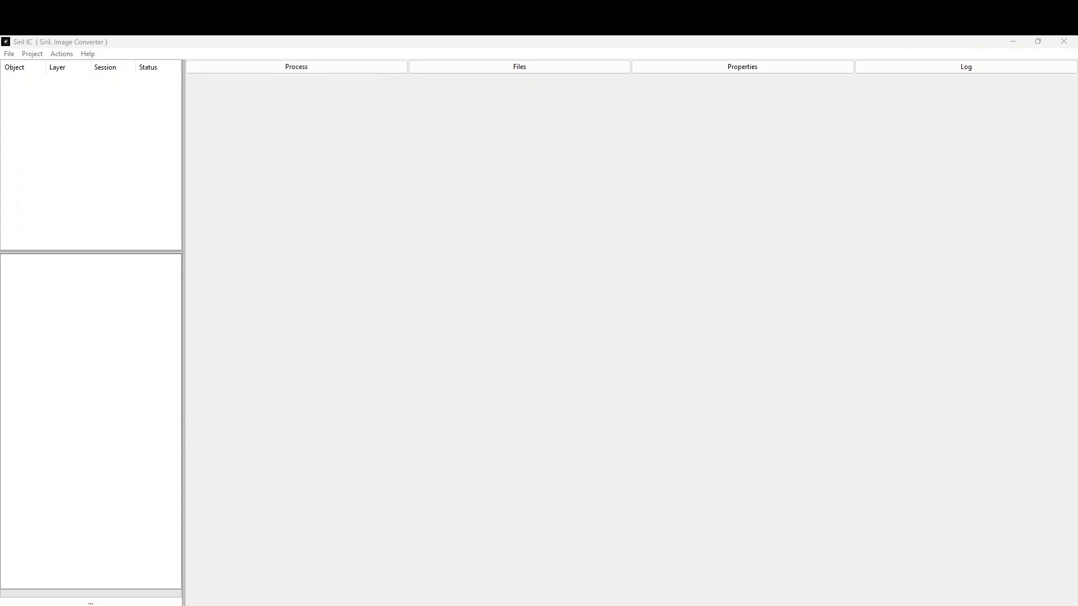
# Open the global properties of the project to review its multi-session, equalize and layer options.
pyautogui.click(38, 55)
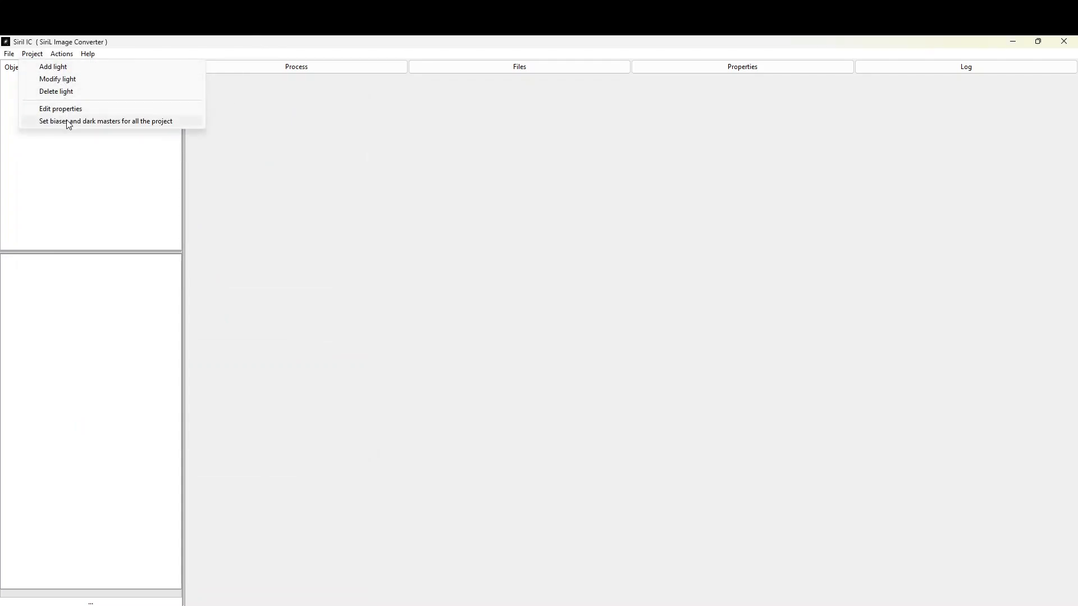
pyautogui.click(67, 109)
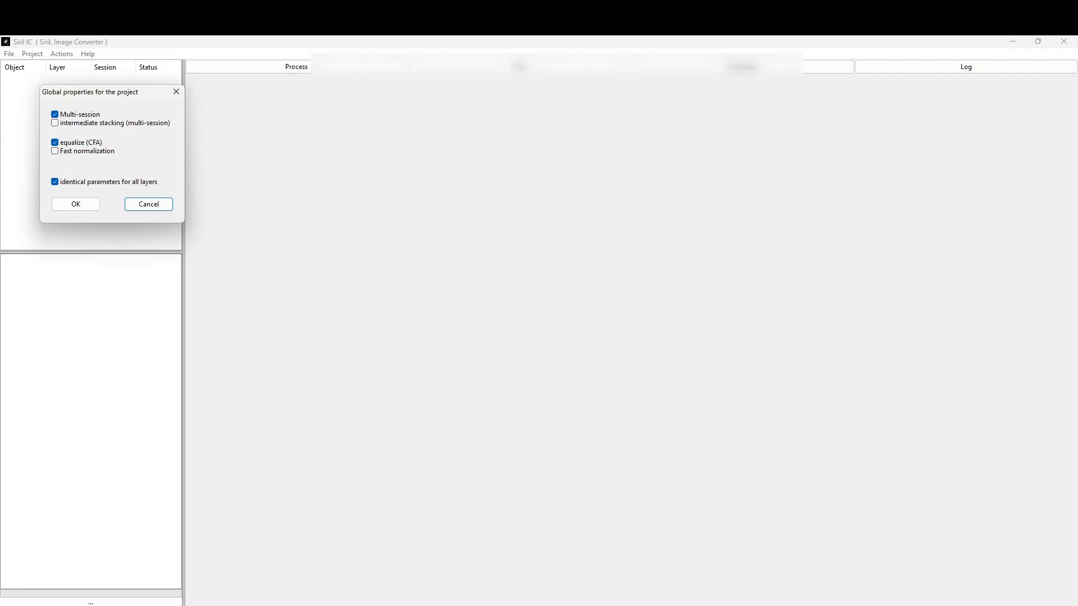
# Switch to the web browser, go to siril.org and open the Sirilic documentation from the Docs page.
pyautogui.moveTo(477, 36); pyautogui.dragTo(442, 114)
pyautogui.doubleClick(459, 106)
pyautogui.click(433, 70)
pyautogui.write('siril.org')
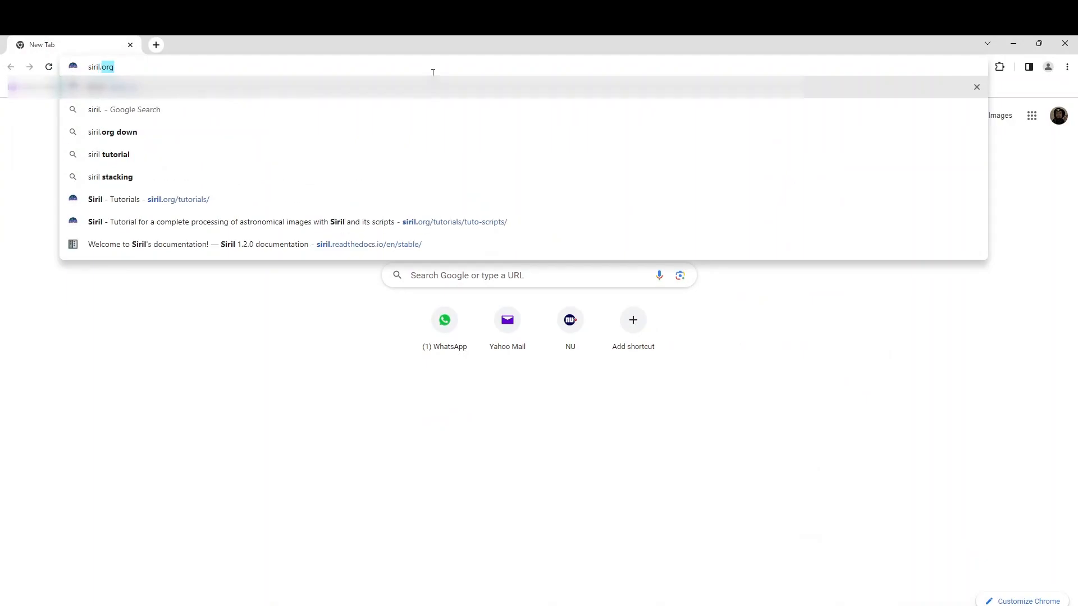
pyautogui.press('Return')
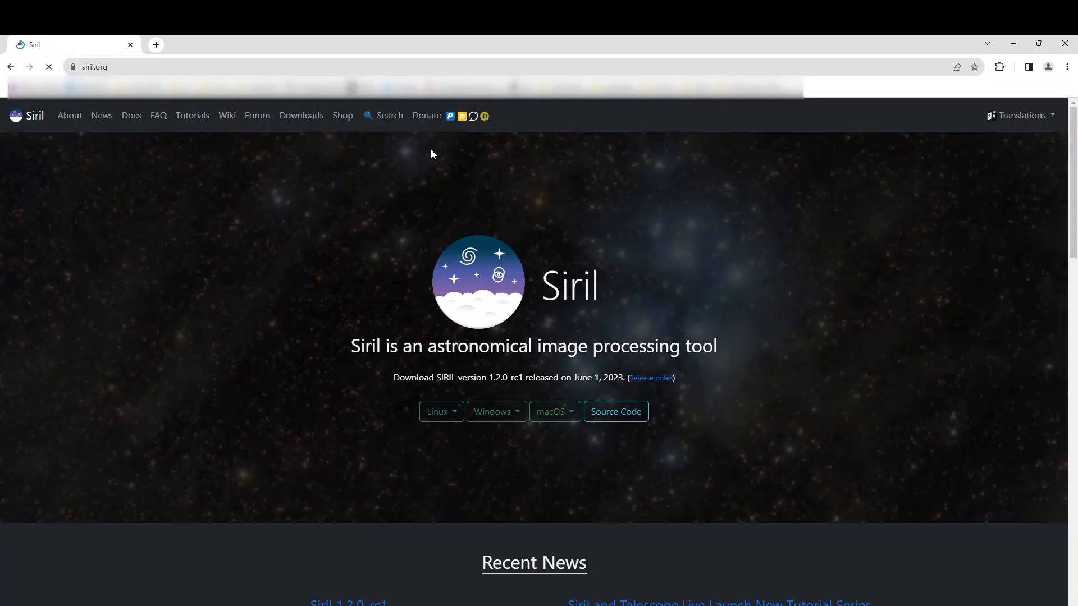
pyautogui.click(132, 120)
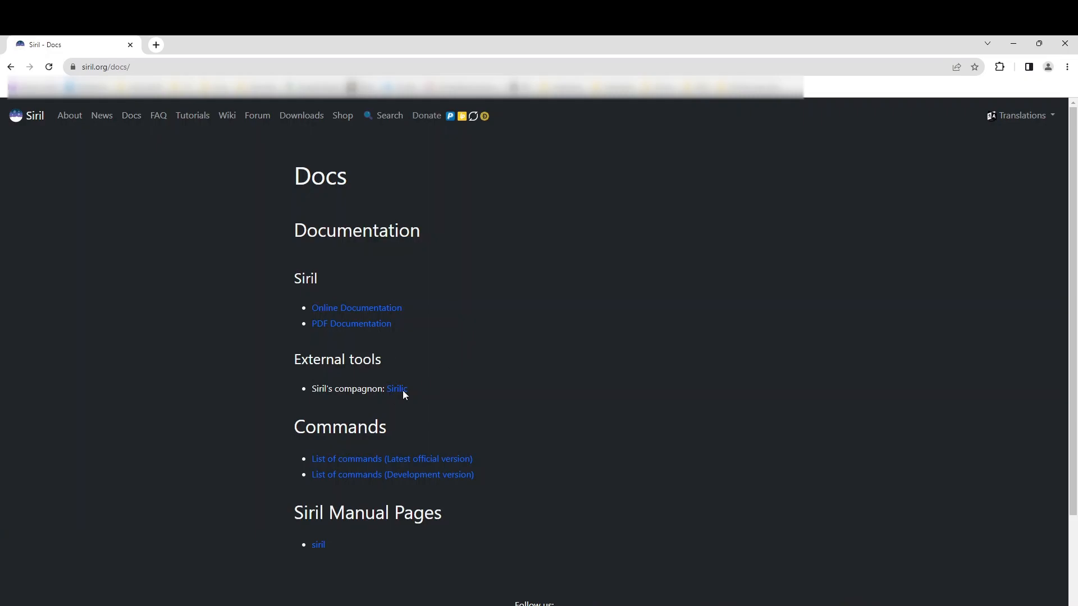
pyautogui.click(396, 390)
pyautogui.moveTo(1073, 112); pyautogui.dragTo(1072, 447)
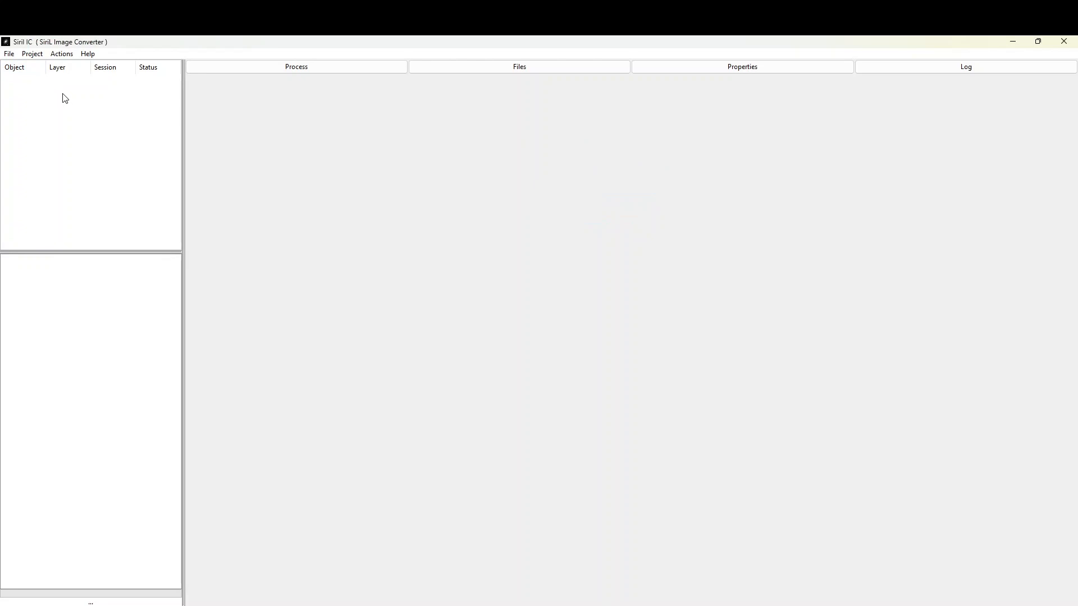
# Add a light to the Sirilic project with object name Veil and the mono H alpha layer.
pyautogui.click(33, 55)
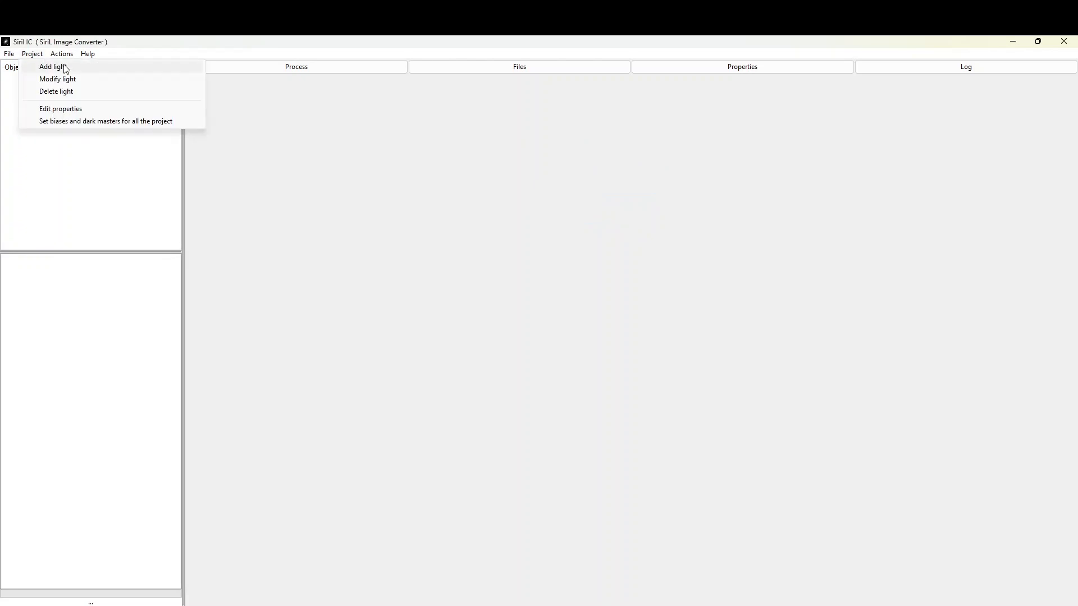
pyautogui.click(53, 67)
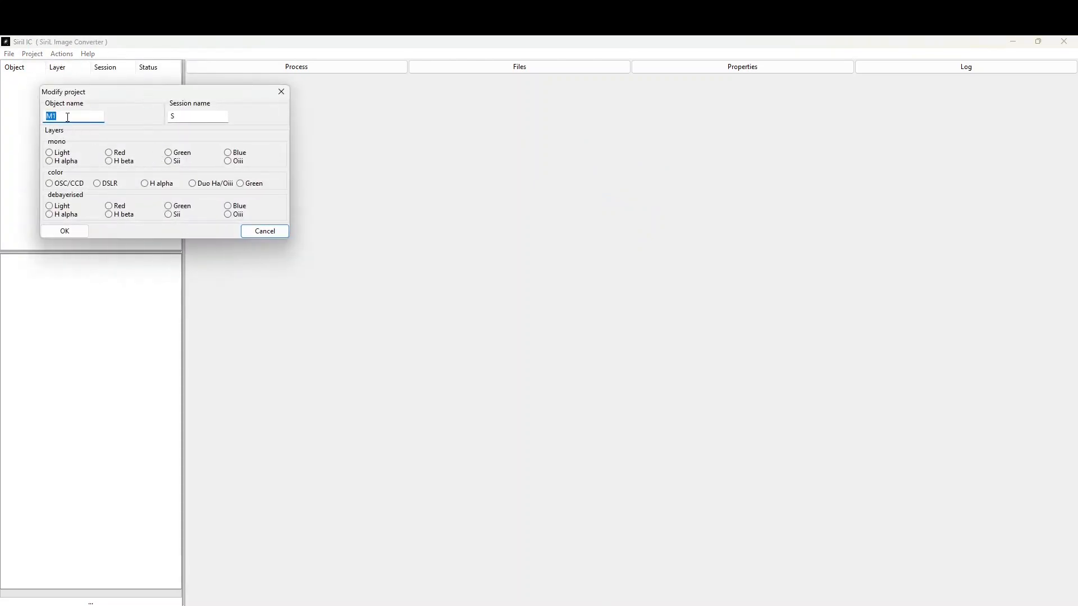
pyautogui.write('Veil')
pyautogui.click(56, 161)
pyautogui.click(115, 161)
pyautogui.click(243, 154)
pyautogui.click(60, 162)
pyautogui.click(74, 238)
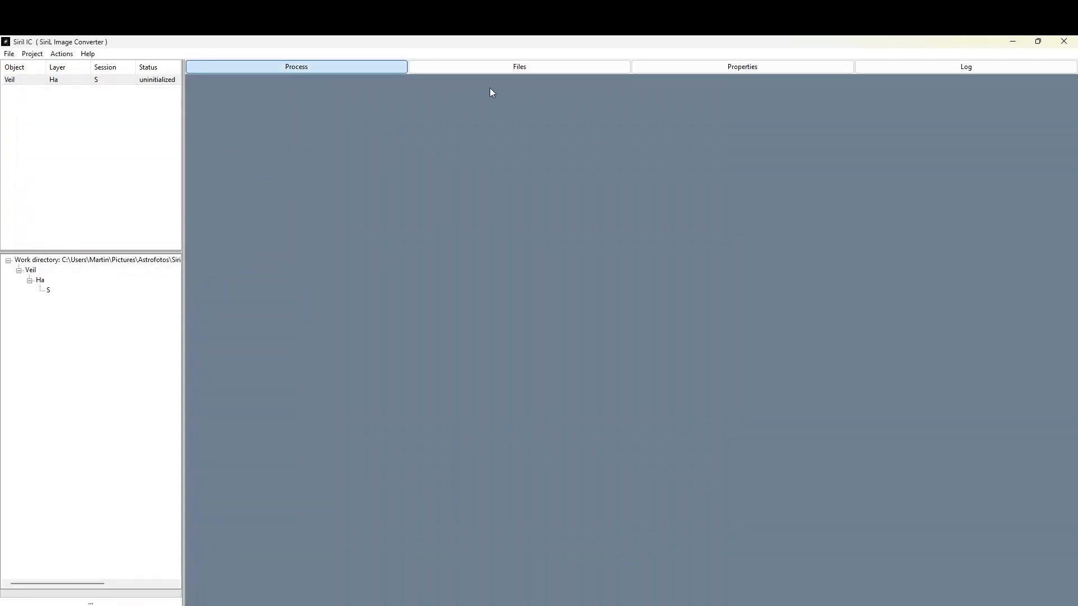
# Display the file lists for the Veil H alpha layer to prepare for adding bias frames.
pyautogui.click(530, 68)
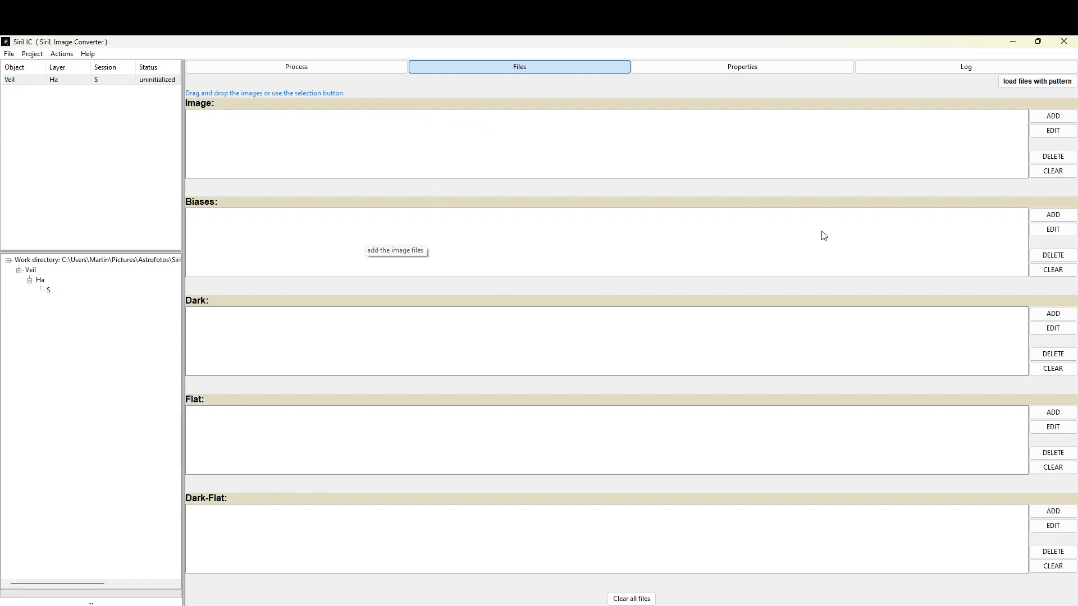
pyautogui.click(1054, 219)
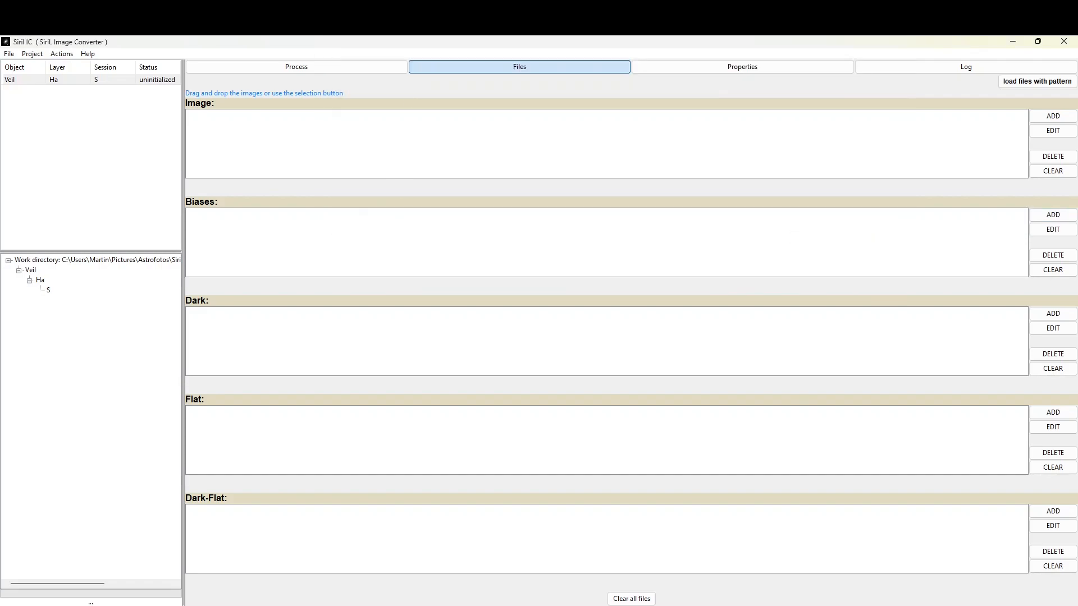
# Switch to the web browser and open the Synthetic biases tutorial on siril.org.
pyautogui.moveTo(594, 37); pyautogui.dragTo(601, 65)
pyautogui.doubleClick(601, 65)
pyautogui.click(552, 69)
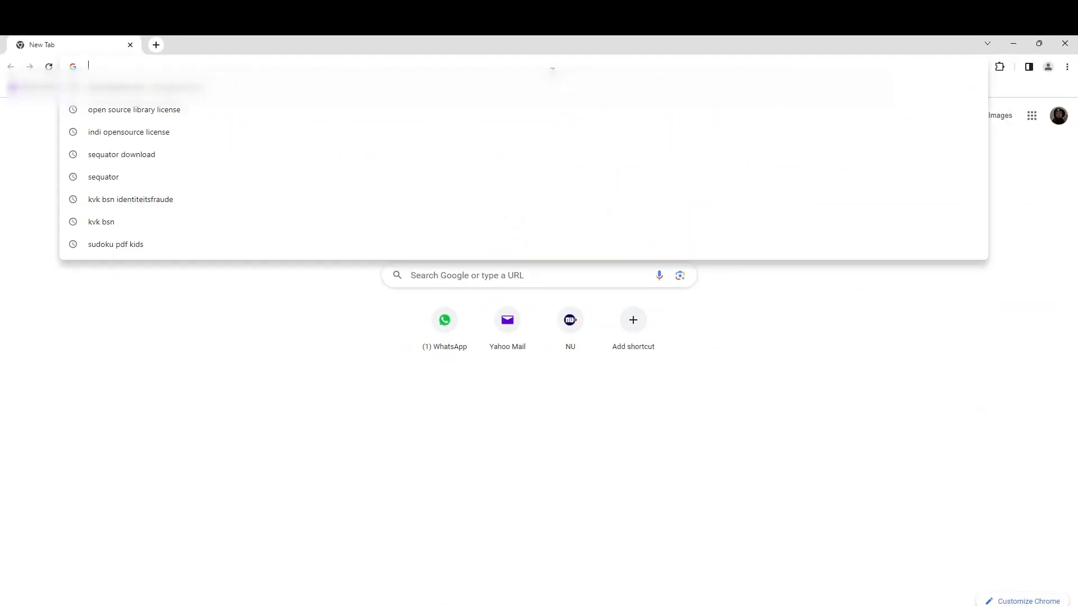
pyautogui.write('siril')
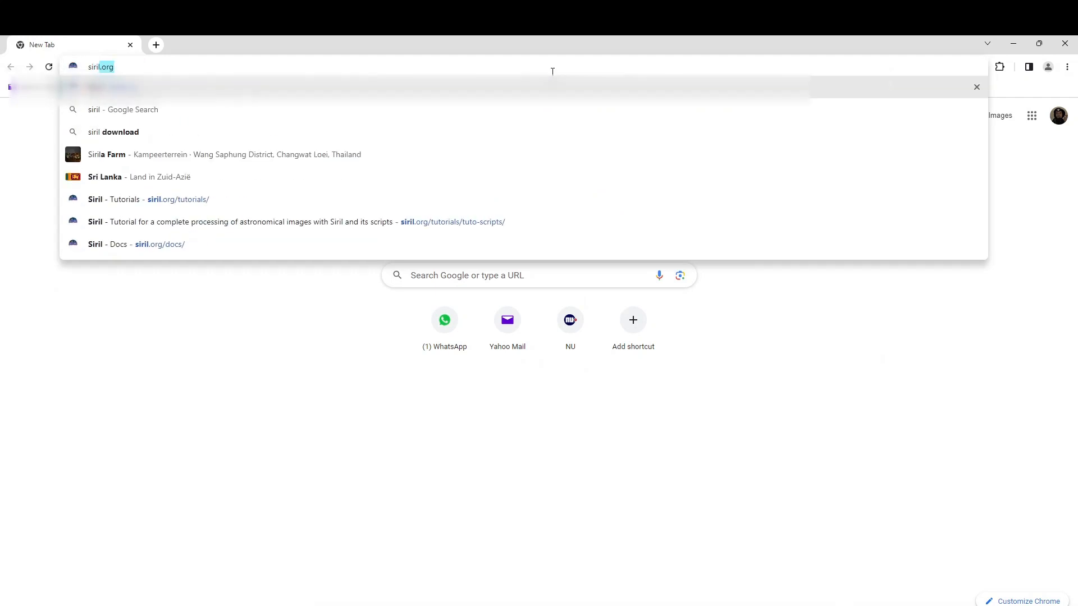
pyautogui.press('Return')
pyautogui.click(196, 118)
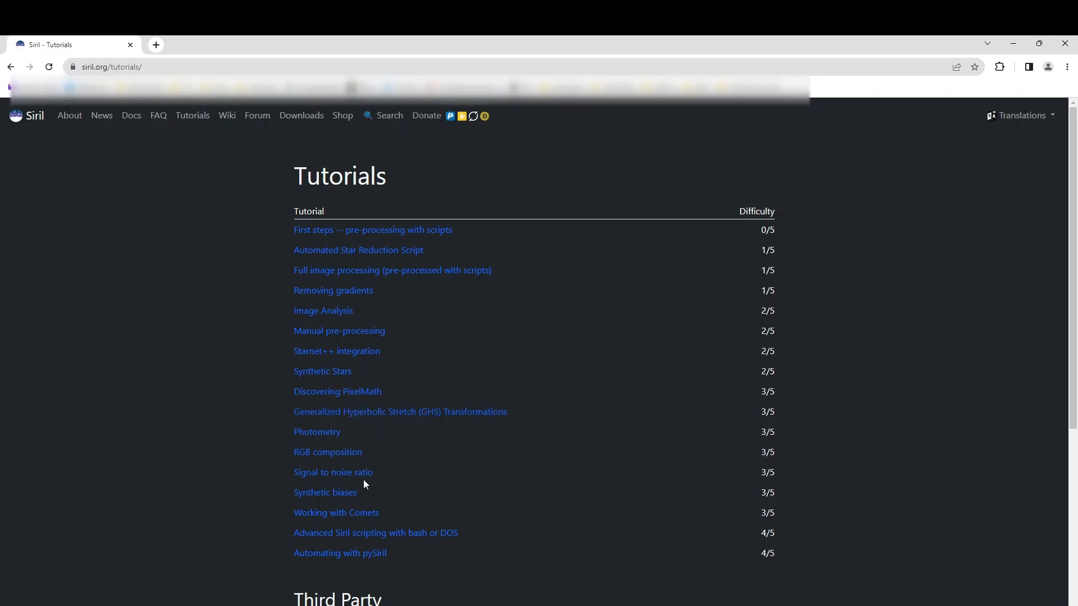
pyautogui.click(351, 494)
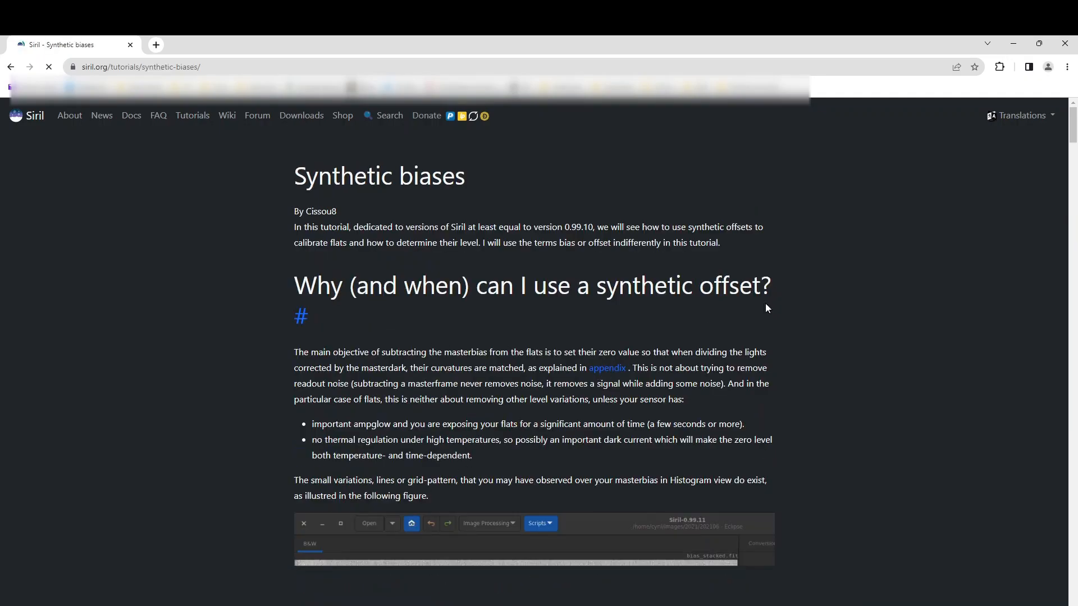
# Examine the example images comparing calibration formulas from L-D to (L-D)/(F-O), and return to Sirilic.
pyautogui.moveTo(1072, 121); pyautogui.dragTo(1072, 501)
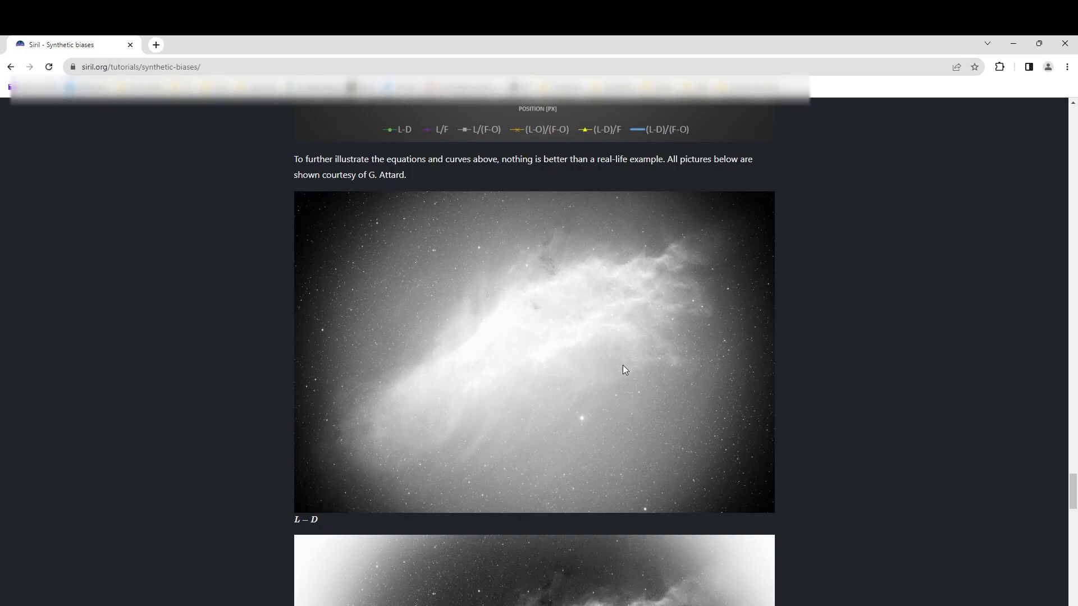
pyautogui.moveTo(1072, 497); pyautogui.dragTo(1073, 521)
pyautogui.scroll(-2, 1063, 523)
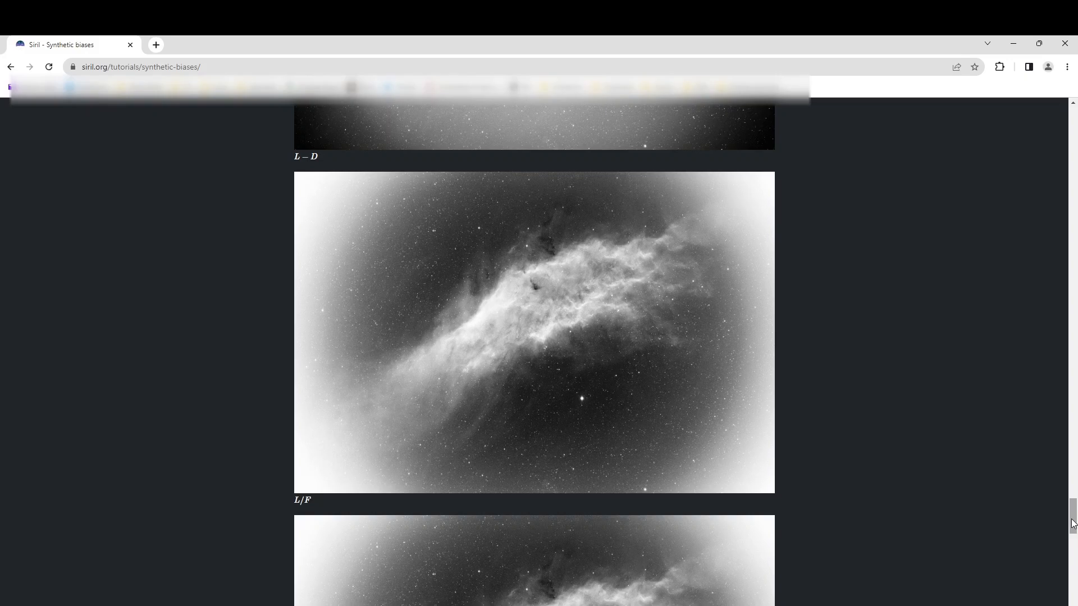
pyautogui.moveTo(1072, 523); pyautogui.dragTo(1073, 544)
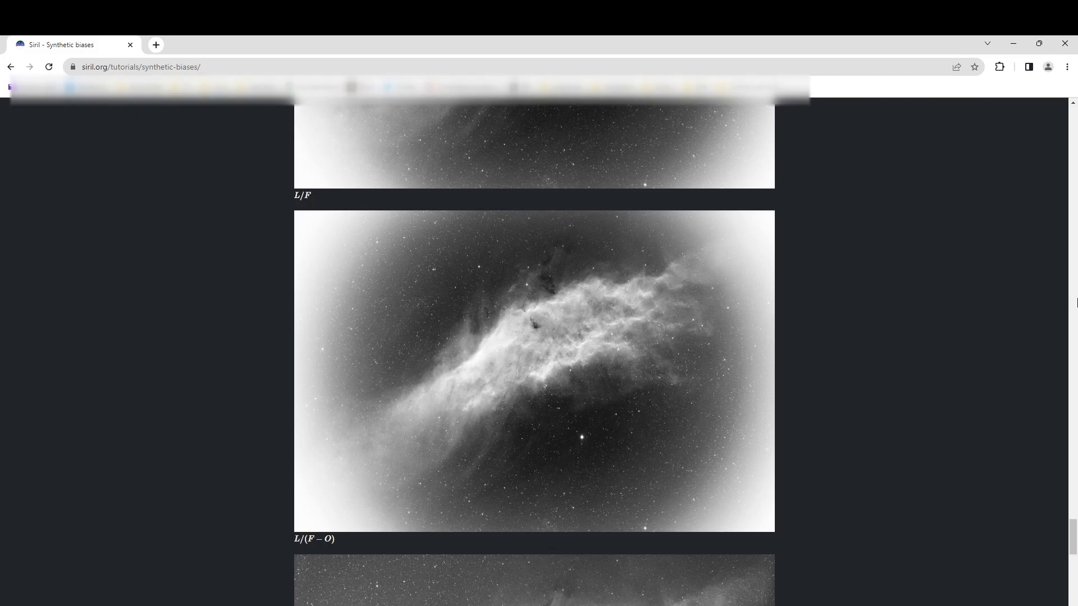
pyautogui.moveTo(1074, 548); pyautogui.dragTo(1074, 576)
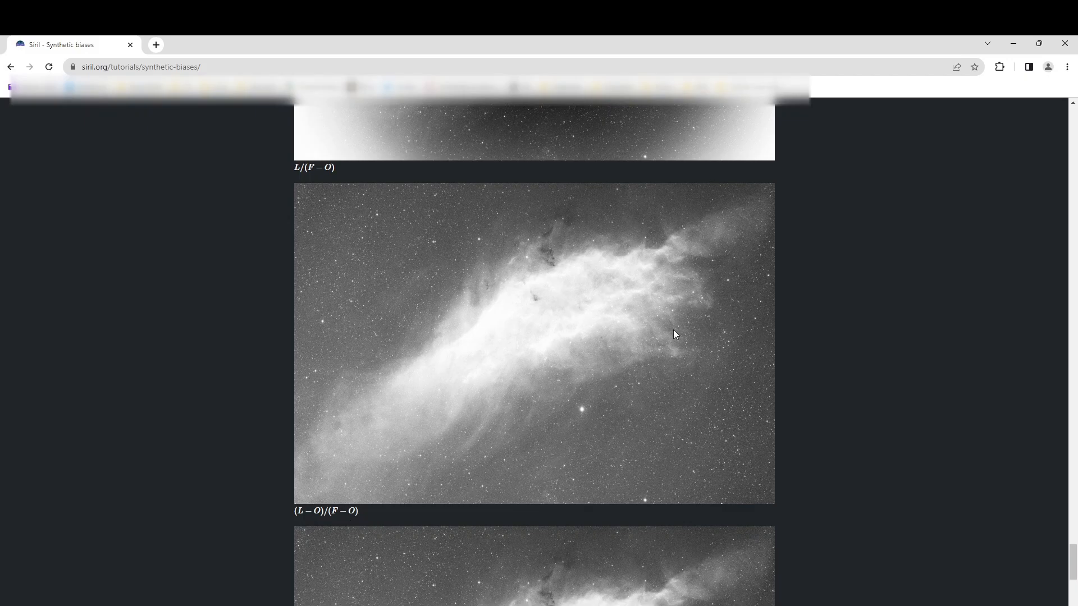
pyautogui.moveTo(1073, 562); pyautogui.dragTo(1073, 582)
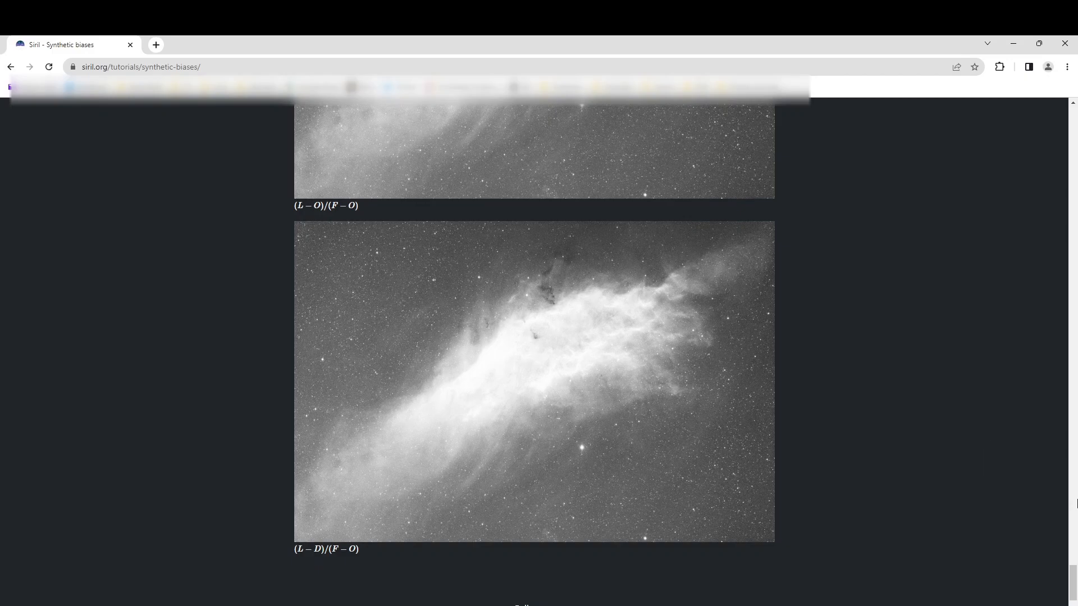
pyautogui.scroll(6, 334, 571)
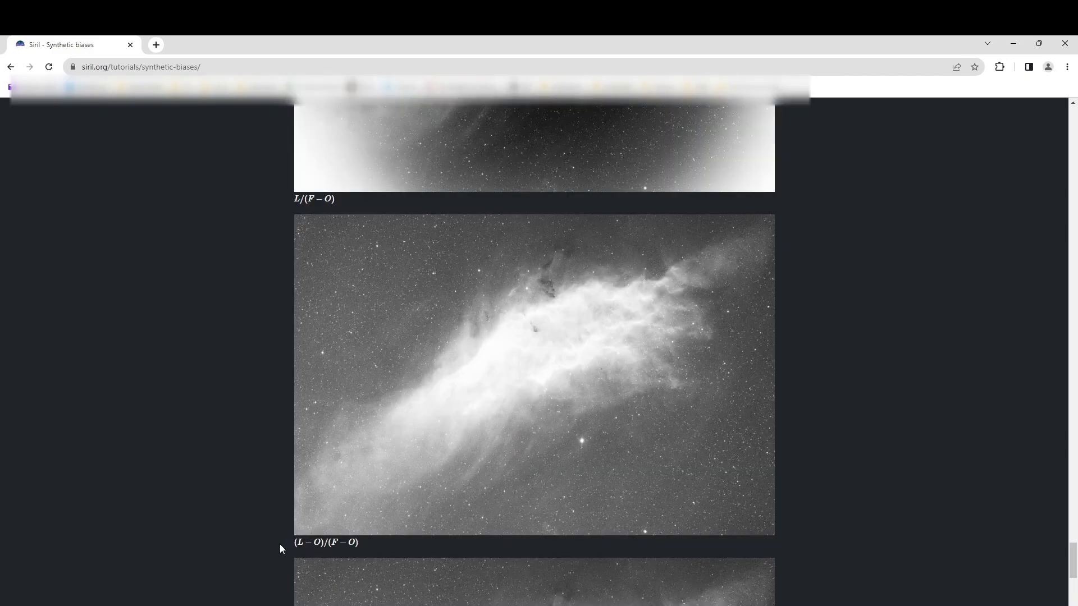
pyautogui.click(1013, 44)
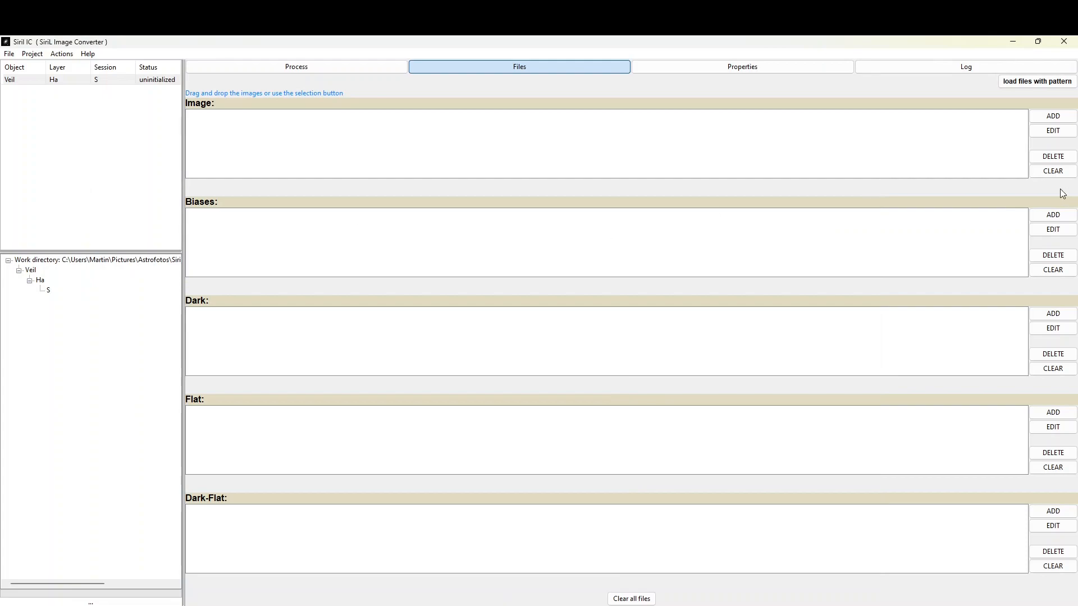
# Add masterbias.fit from the Callibratie\ASI2600MM Pro folder to the biases.
pyautogui.click(1053, 215)
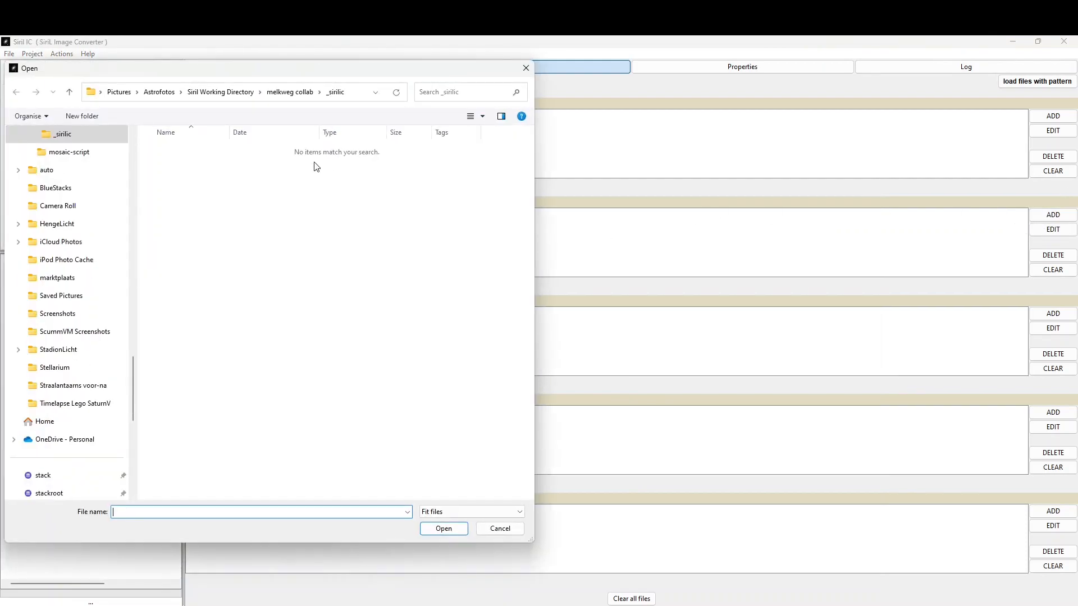
pyautogui.click(153, 95)
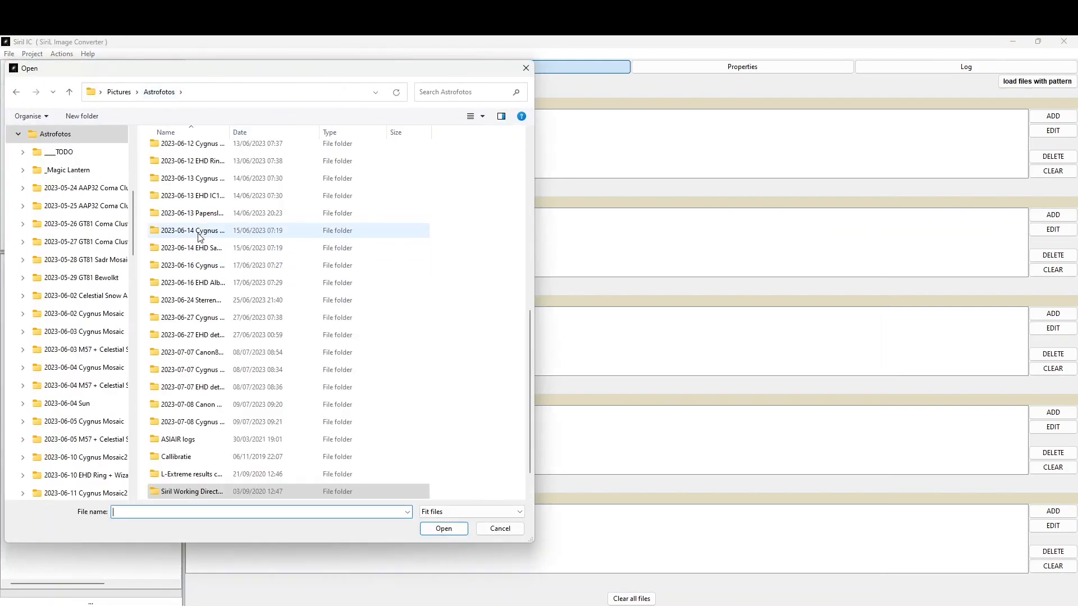
pyautogui.doubleClick(186, 457)
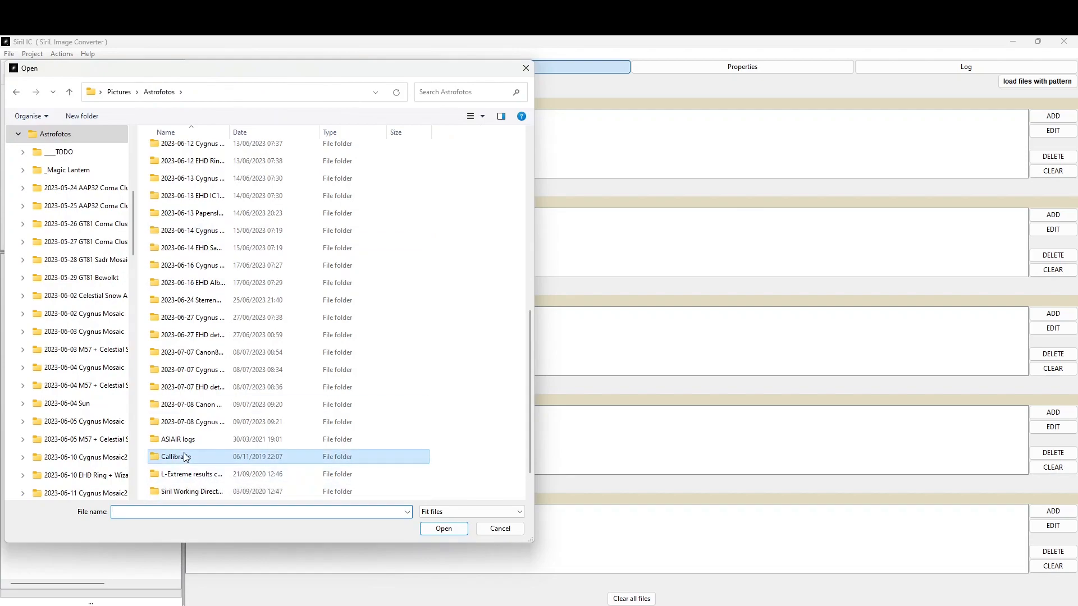
pyautogui.click(189, 169)
pyautogui.doubleClick(190, 168)
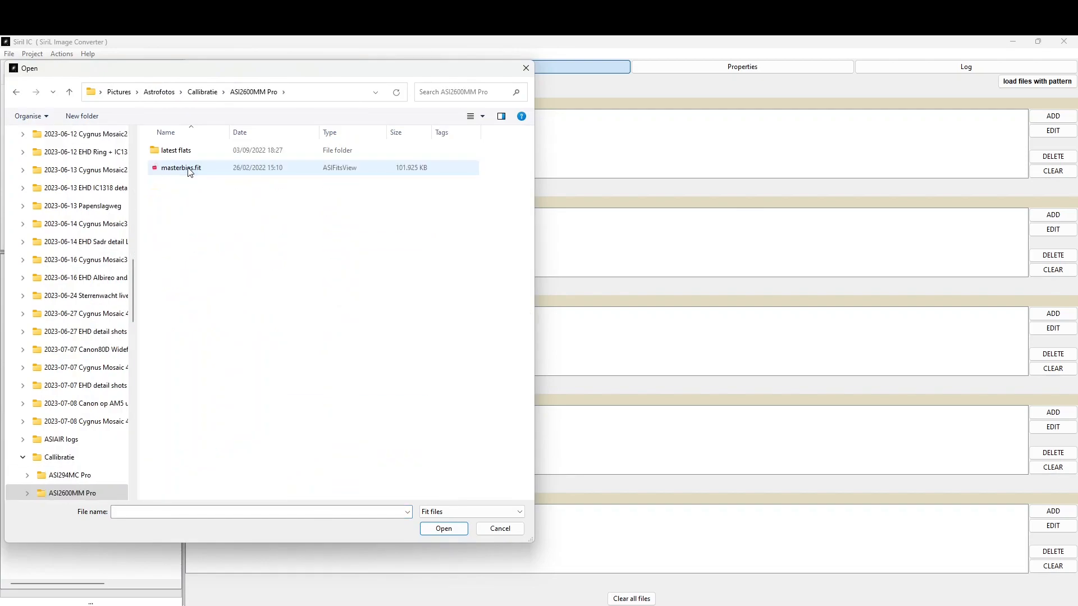
pyautogui.doubleClick(187, 171)
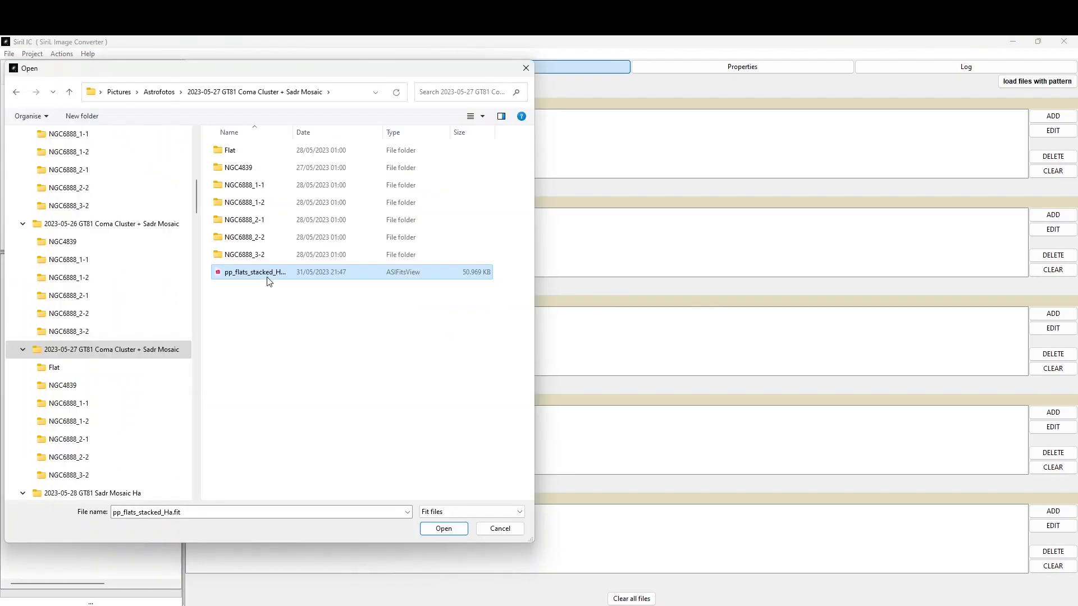
# Add pp_flats_stacked_Ha.fit from the 2023-05-27 GT81 Coma Cluster + Sadr Mosaic folder to the flats.
pyautogui.doubleClick(267, 277)
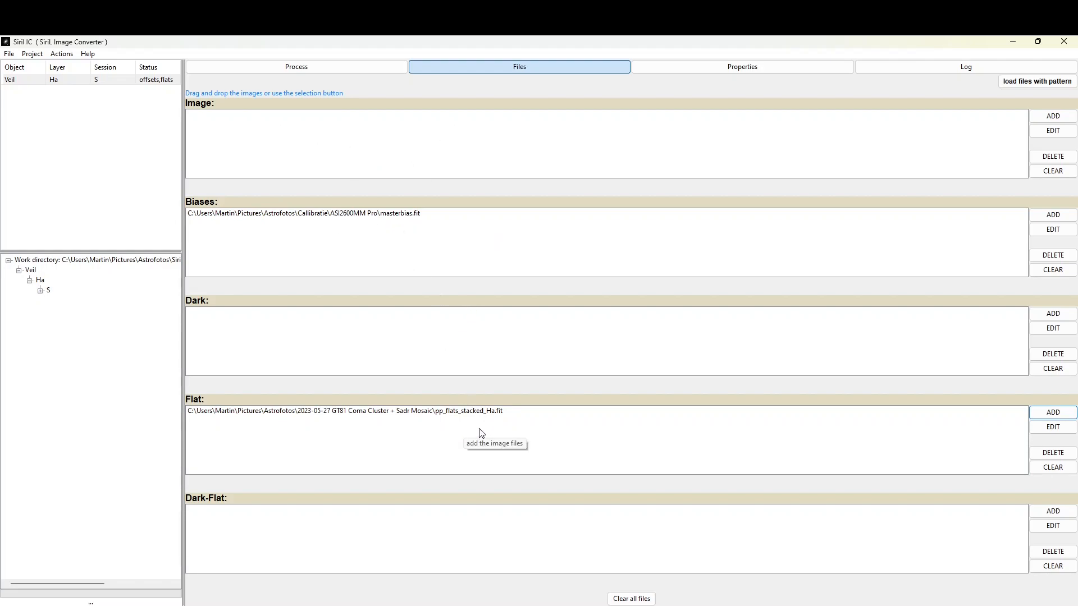
# Add a second light entry based on Veil, named Veil2, with the mono H alpha layer and session S.
pyautogui.click(29, 80)
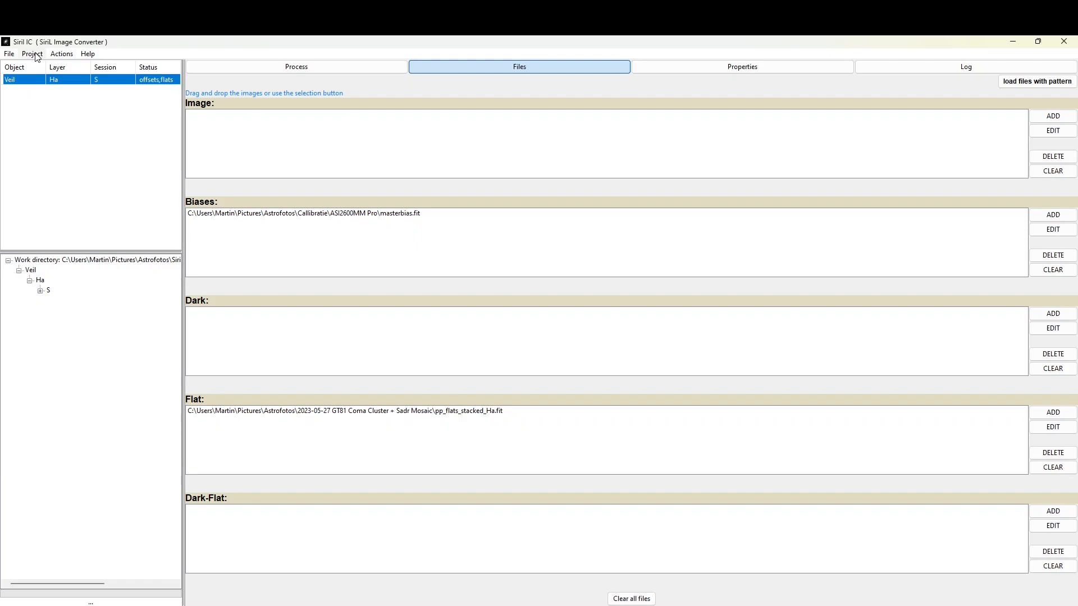
pyautogui.click(34, 54)
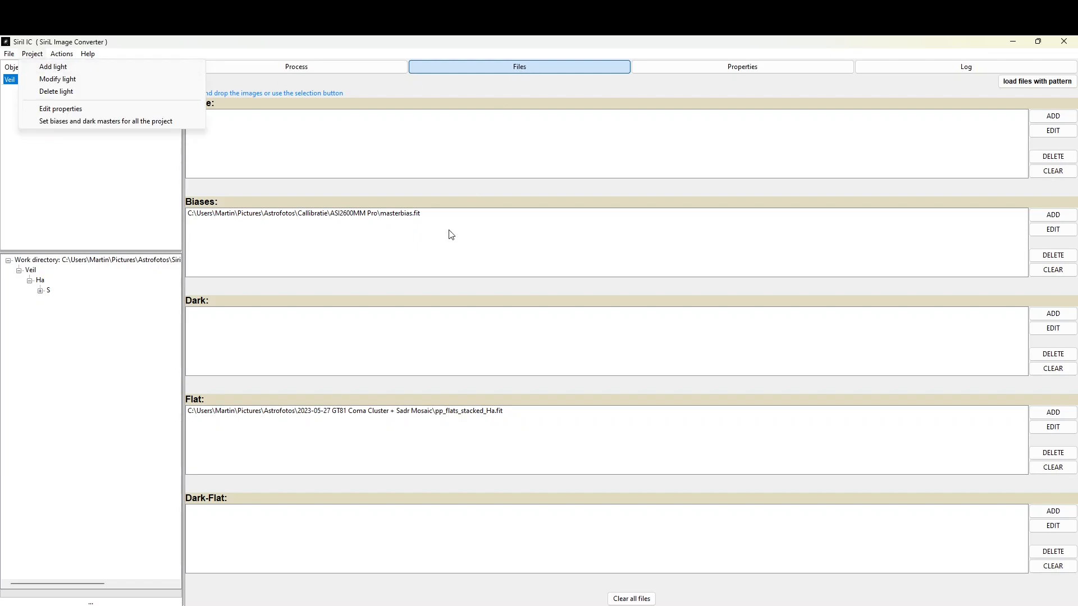
pyautogui.click(60, 68)
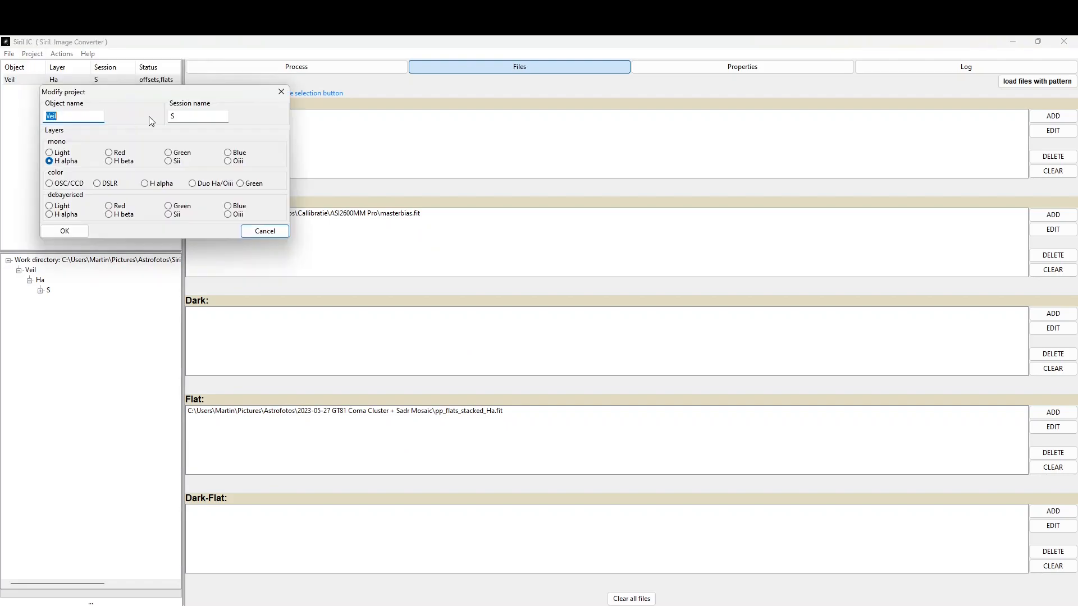
pyautogui.click(85, 116)
pyautogui.click(65, 232)
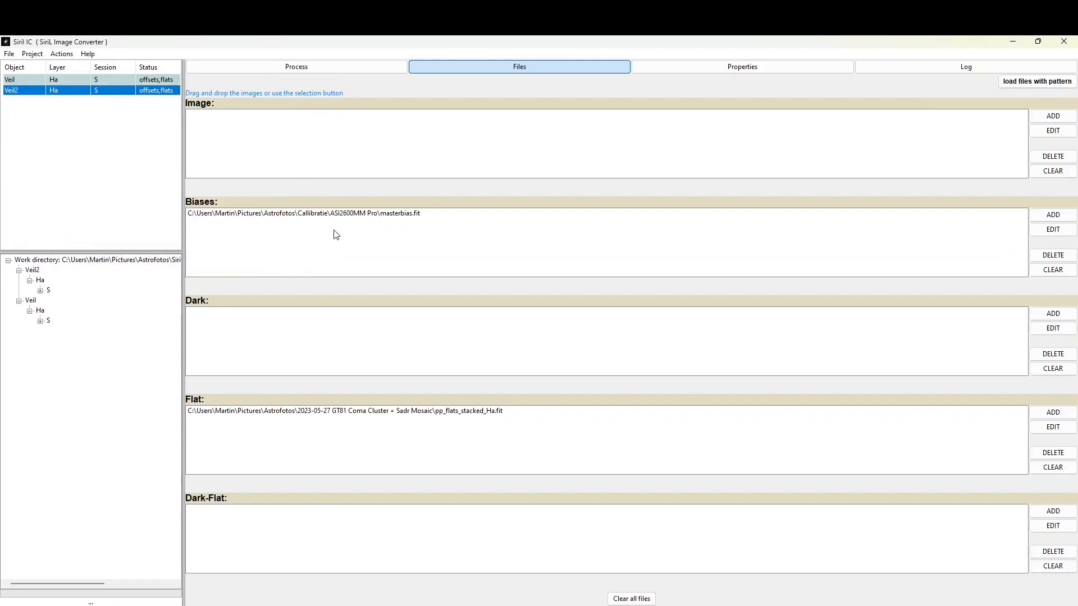
# Add another mono H alpha light entry named Veil3 with session S.
pyautogui.click(12, 91)
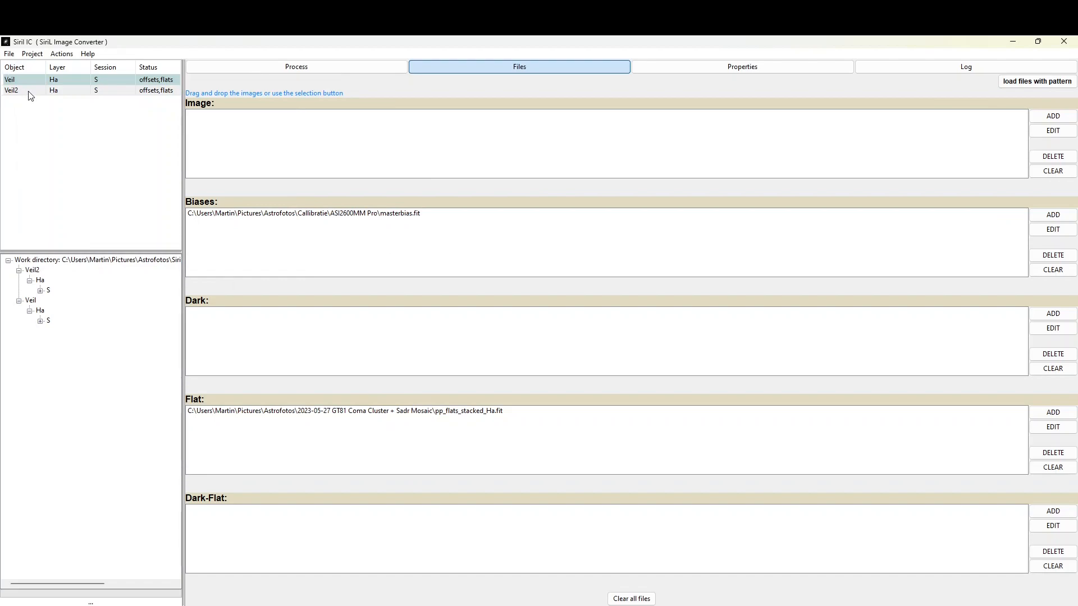
pyautogui.click(32, 54)
pyautogui.click(56, 79)
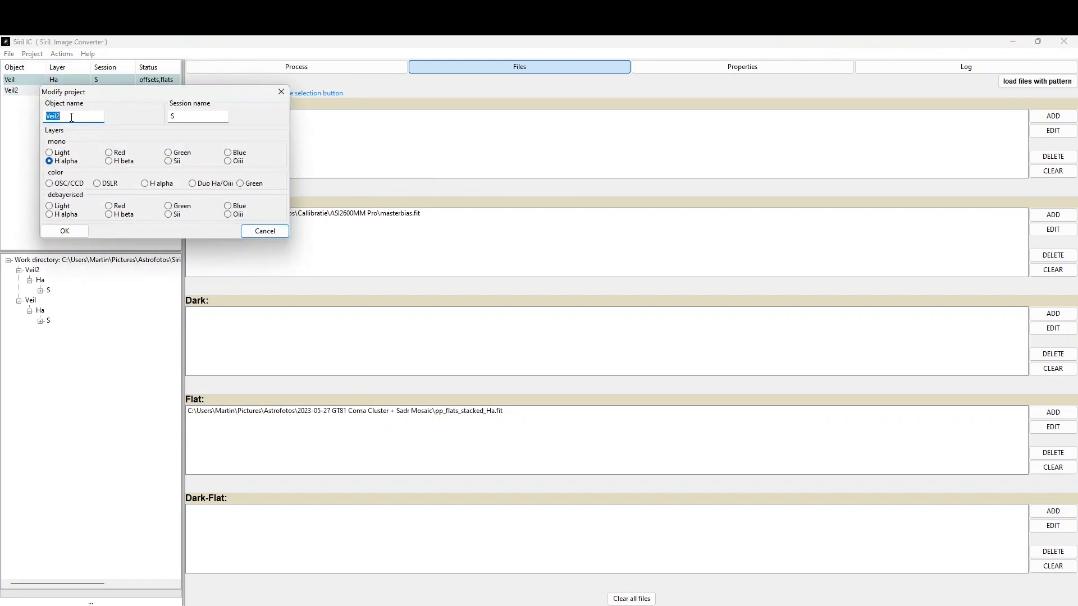
pyautogui.click(58, 116)
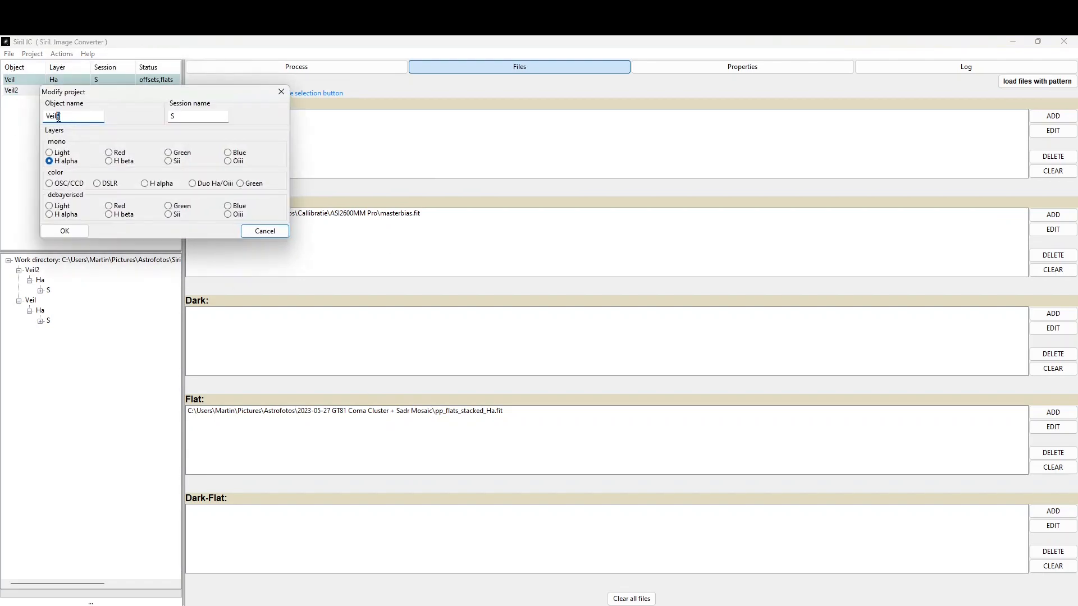
pyautogui.click(66, 232)
# Add three more mono H alpha light entries named Veil4, Veil5 and Veil6 with session S.
pyautogui.click(32, 55)
pyautogui.click(51, 78)
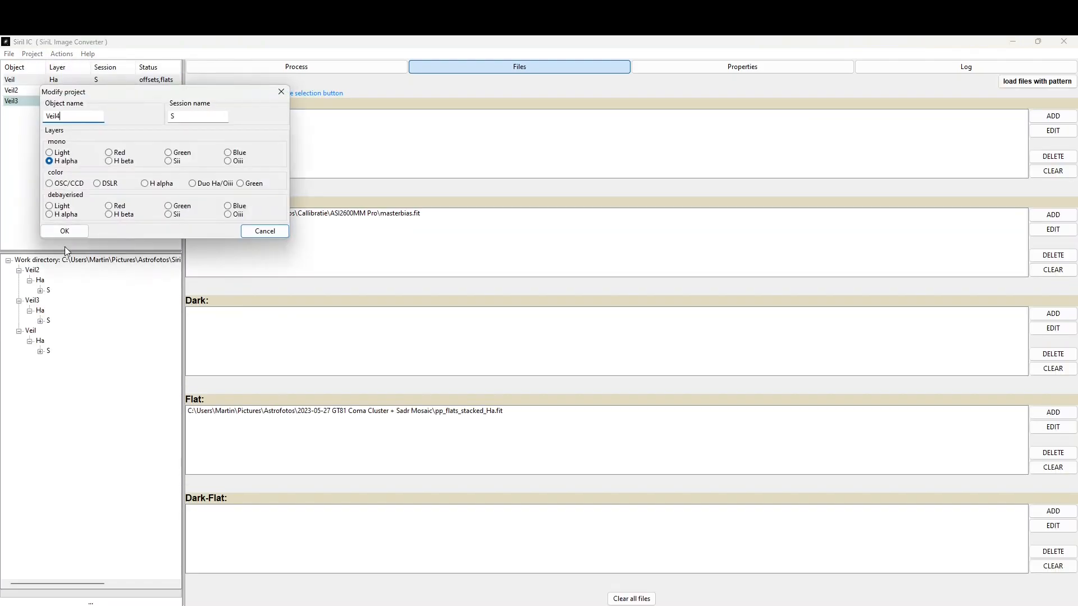
pyautogui.click(69, 234)
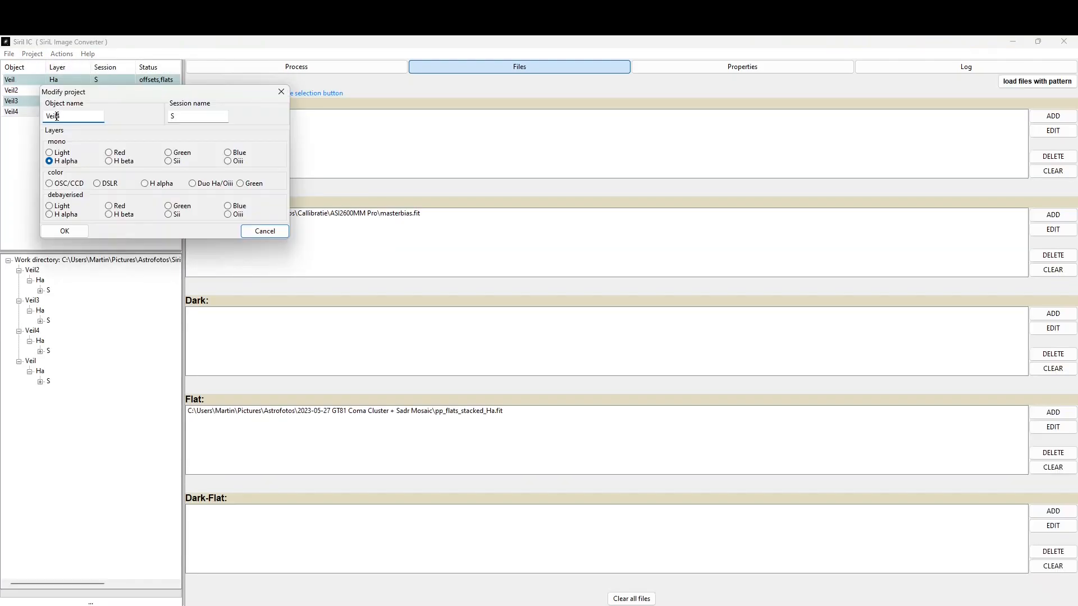
pyautogui.moveTo(56, 117); pyautogui.dragTo(70, 118)
pyautogui.write('5')
pyautogui.click(64, 231)
pyautogui.click(32, 55)
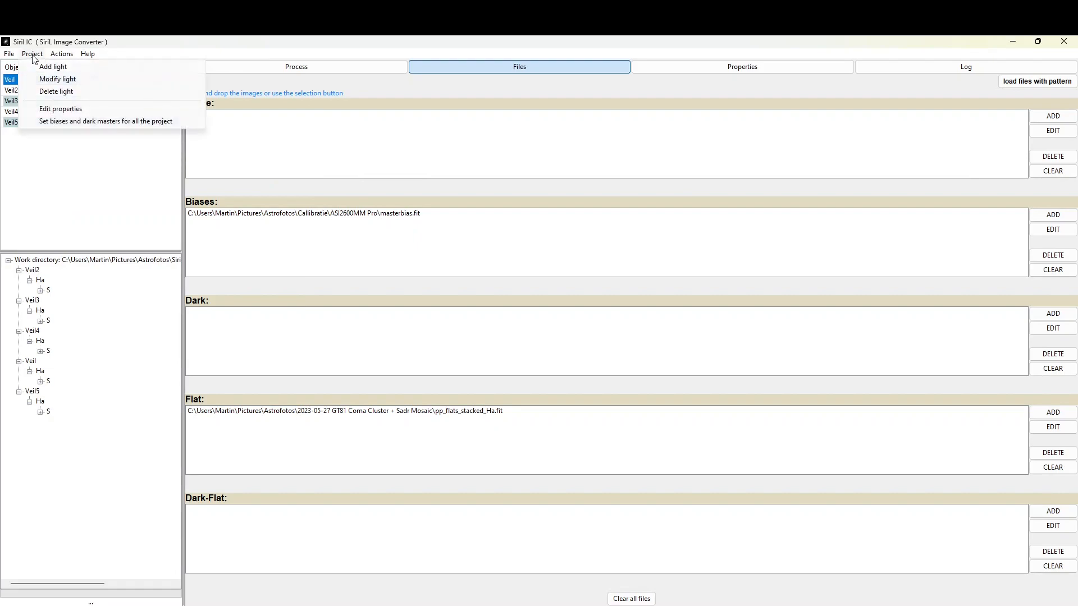
pyautogui.click(45, 68)
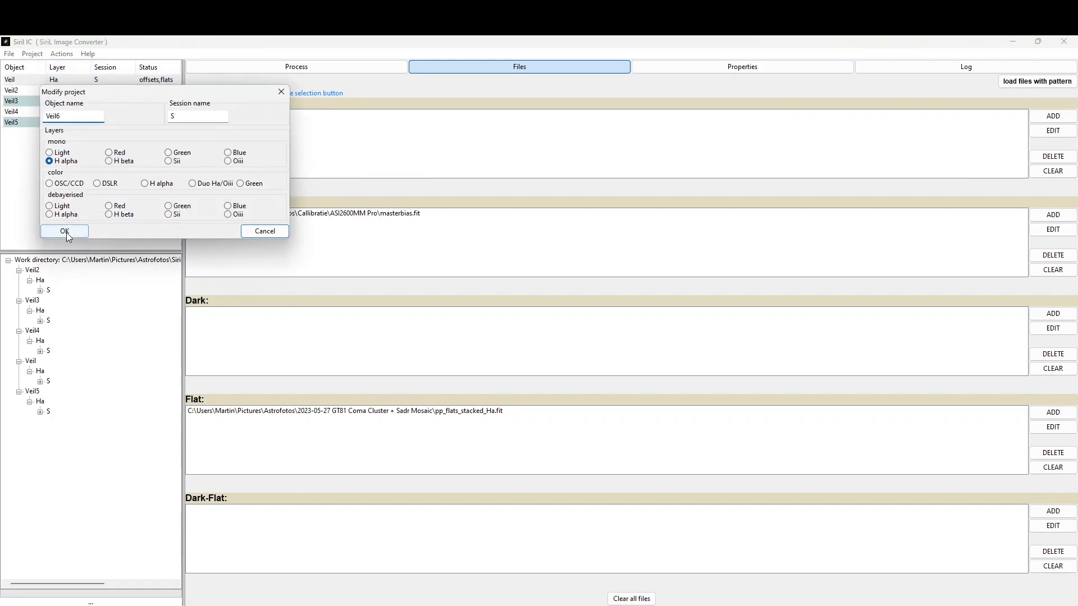
pyautogui.click(66, 233)
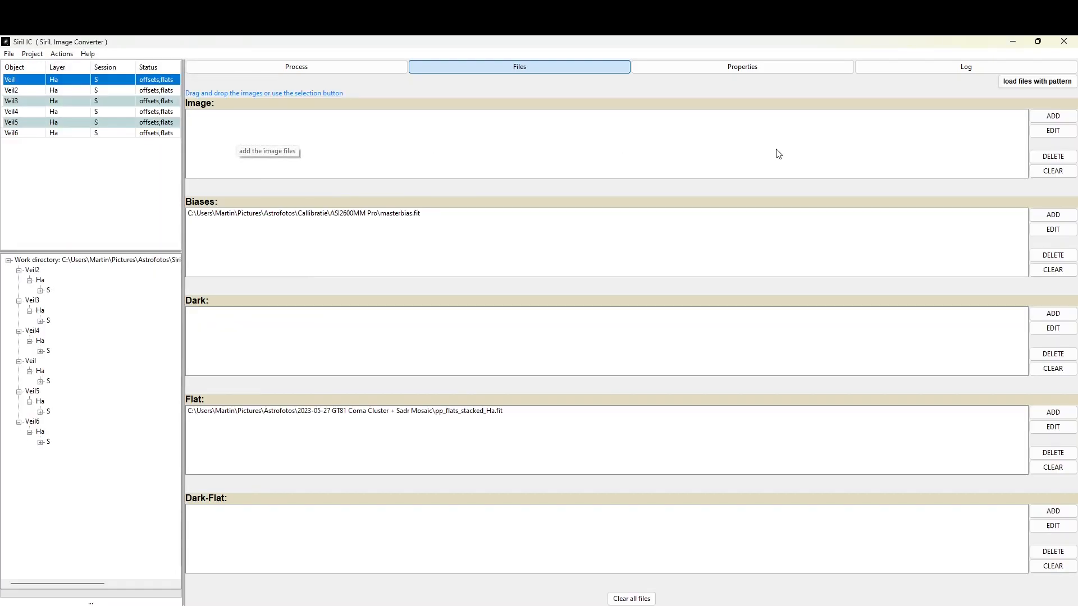
# Add all light frames from the NGC6960_1-1 folder of 2023-07-07 Cygnus Mosaic 4 to the Veil images.
pyautogui.click(644, 152)
pyautogui.click(1052, 116)
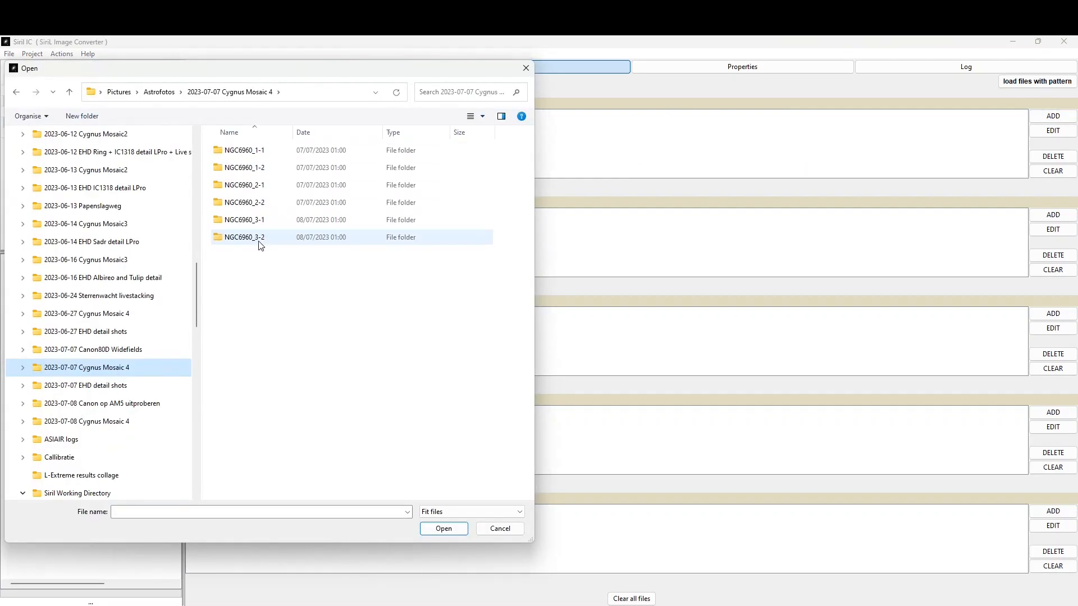
pyautogui.doubleClick(266, 156)
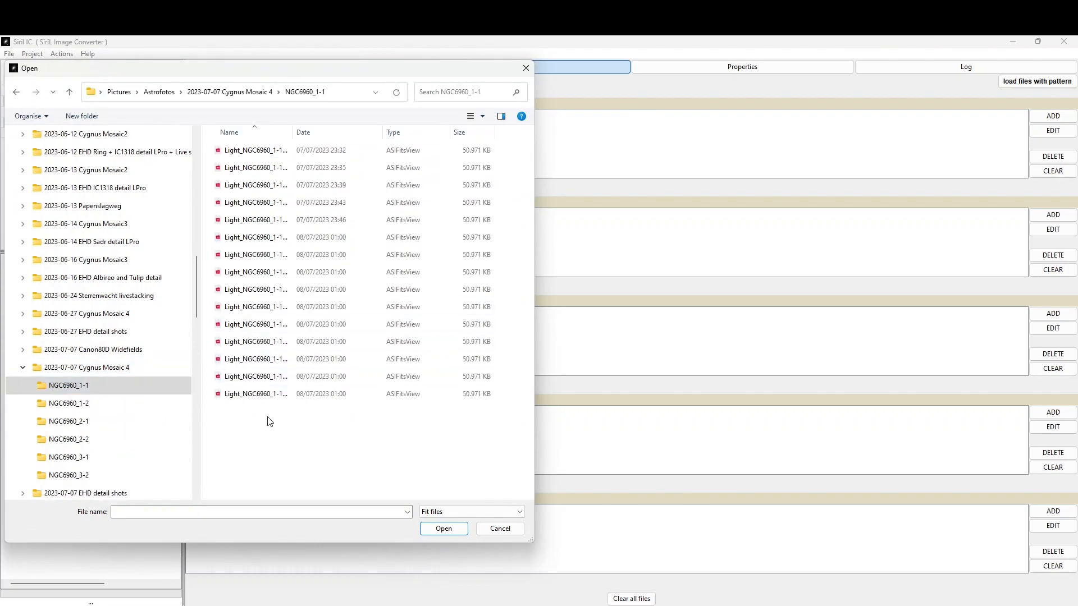
pyautogui.hotkey('ctrl', 'a')
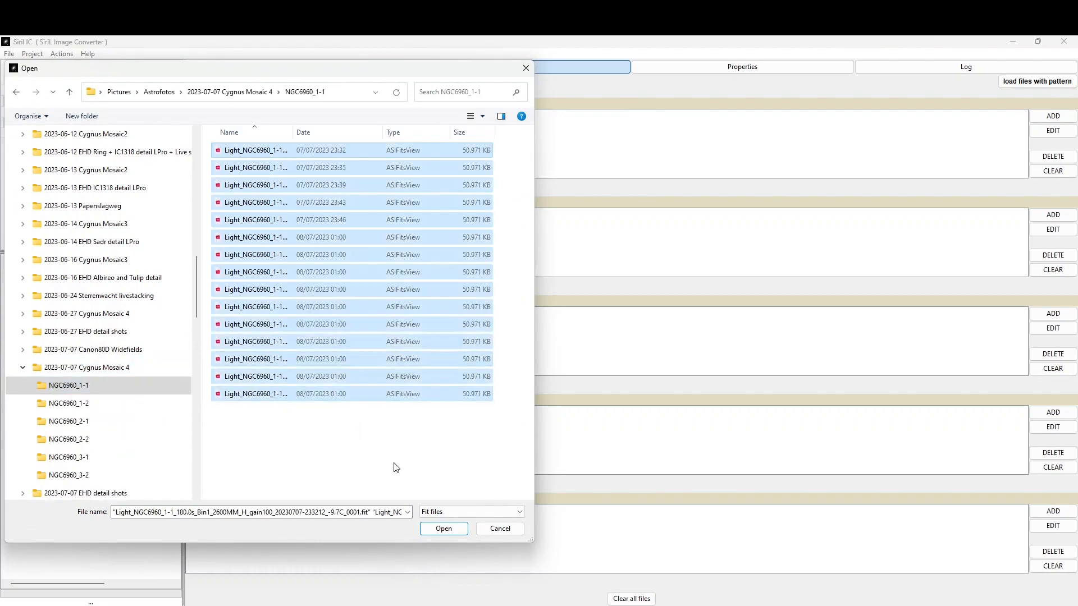
pyautogui.click(443, 530)
# Add the FITS light frames from the NGC6960_1-2 folder in the file manager to the Veil2 images.
pyautogui.click(69, 90)
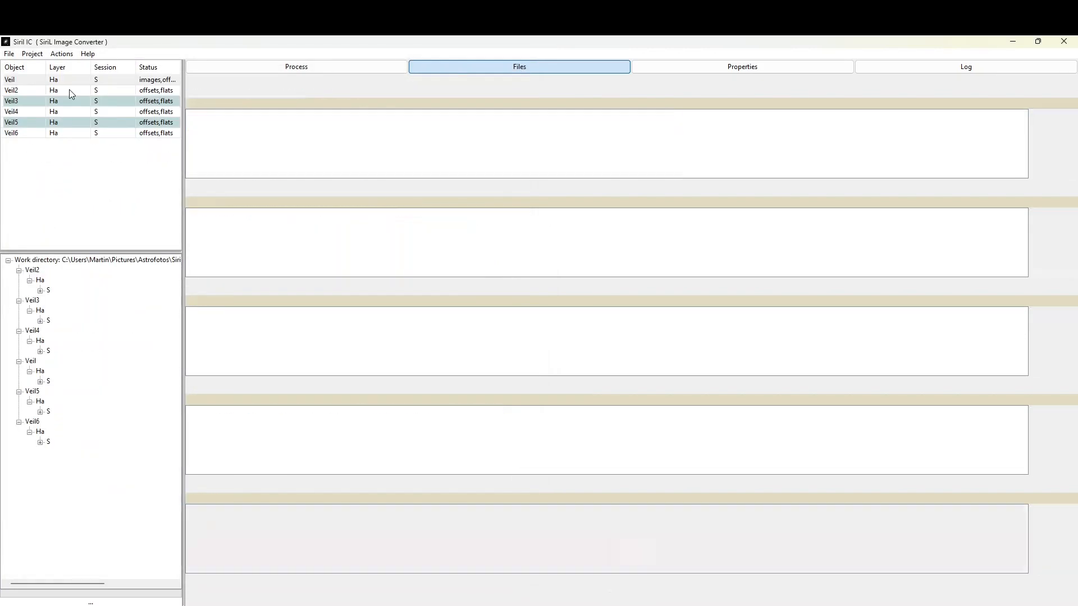
pyautogui.click(1053, 115)
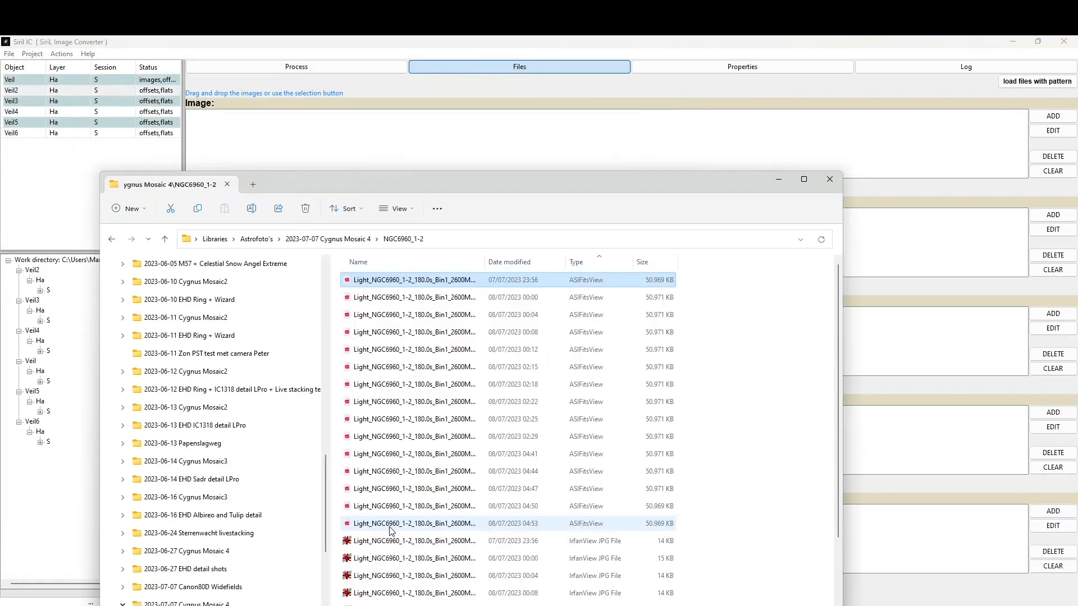
pyautogui.keyDown('shift'); pyautogui.click(434, 527); pyautogui.keyUp('shift')
pyautogui.moveTo(417, 316); pyautogui.dragTo(454, 145)
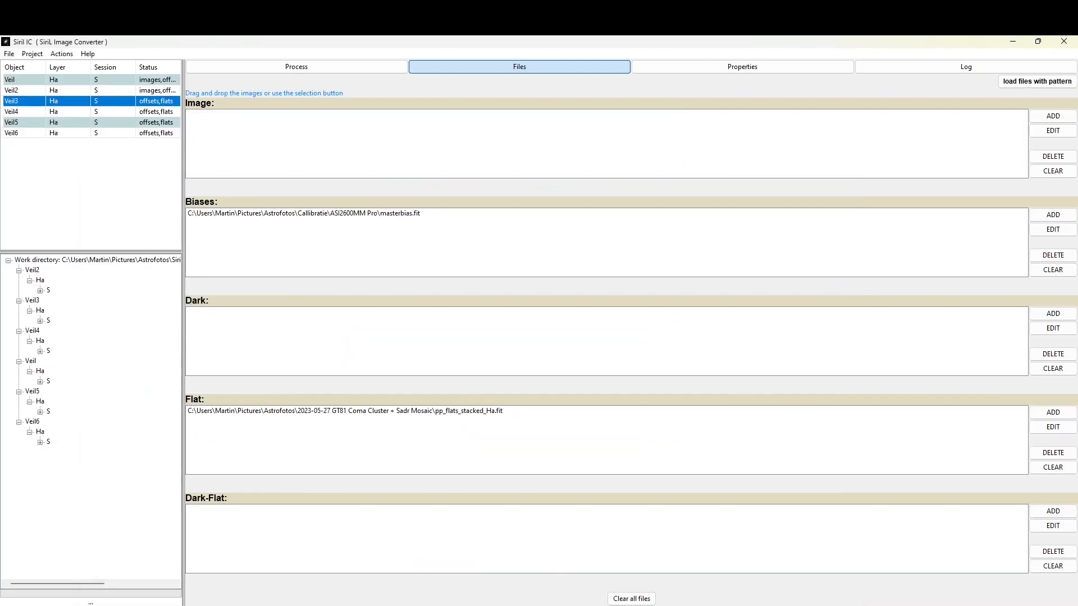
# Sort the NGC6960_2-1 folder by file type and add its FITS light frames to the Veil3 images.
pyautogui.click(592, 605)
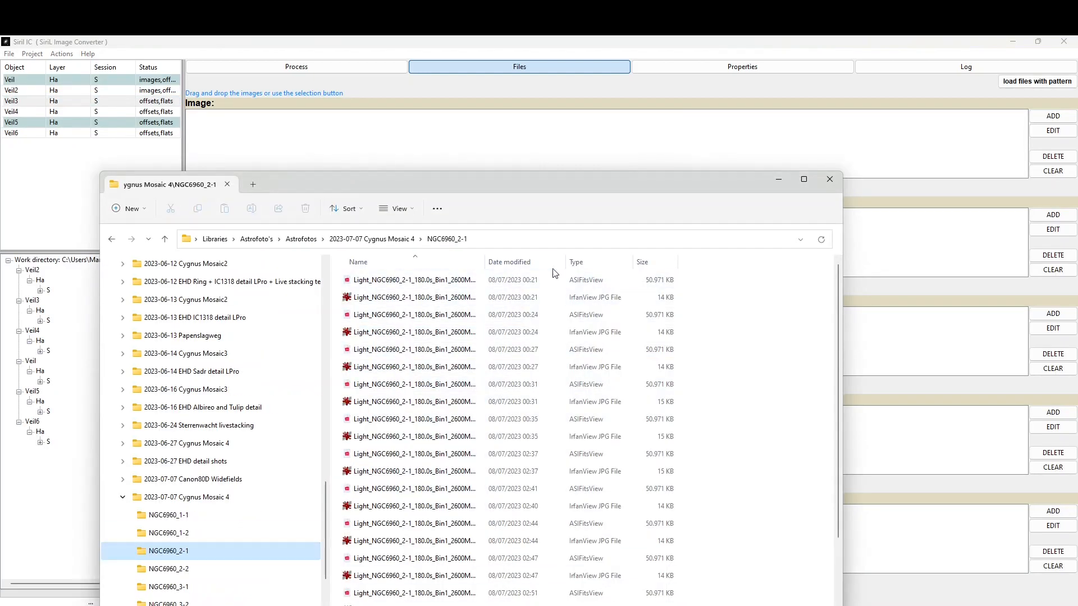
pyautogui.click(580, 262)
pyautogui.keyDown('shift'); pyautogui.click(379, 524); pyautogui.keyUp('shift')
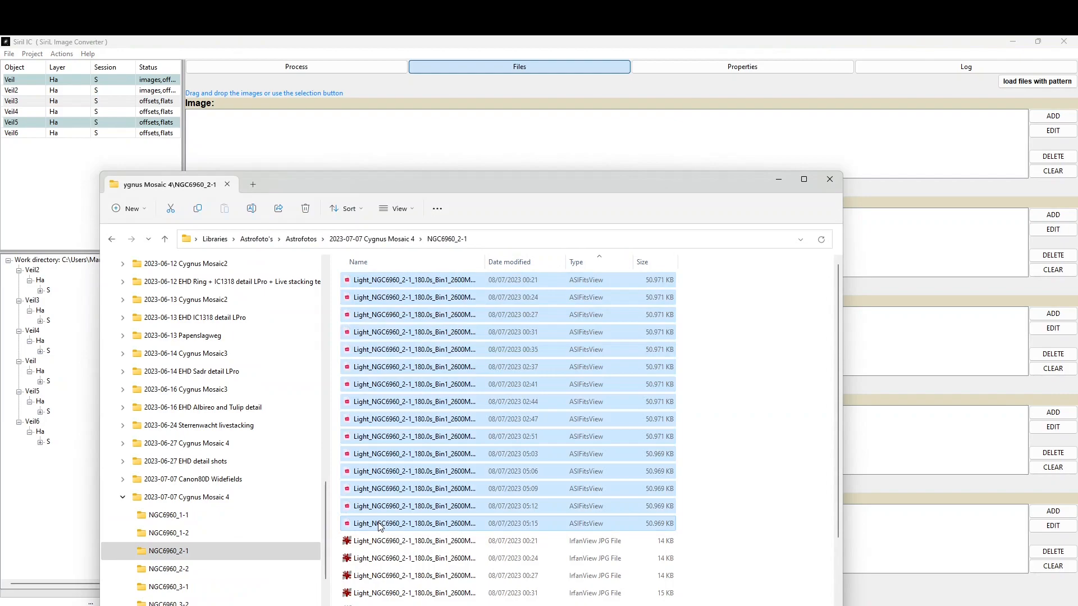
pyautogui.moveTo(396, 528); pyautogui.dragTo(418, 143)
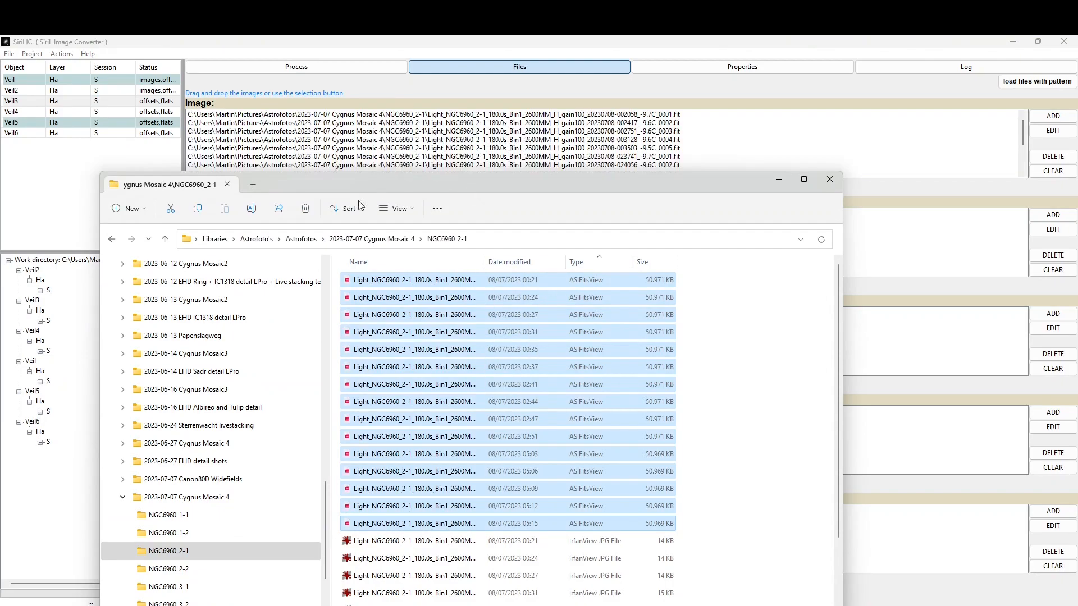
# Sort the NGC6960_2-2 folder by file type and add its FITS light frames to the Veil4 images.
pyautogui.click(75, 111)
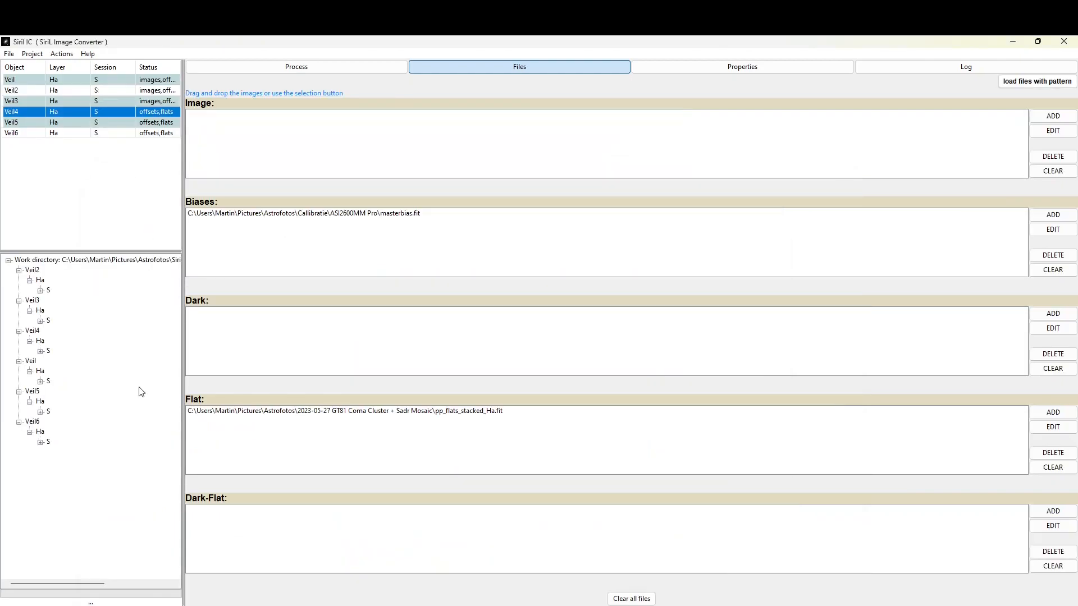
pyautogui.click(180, 605)
pyautogui.click(184, 573)
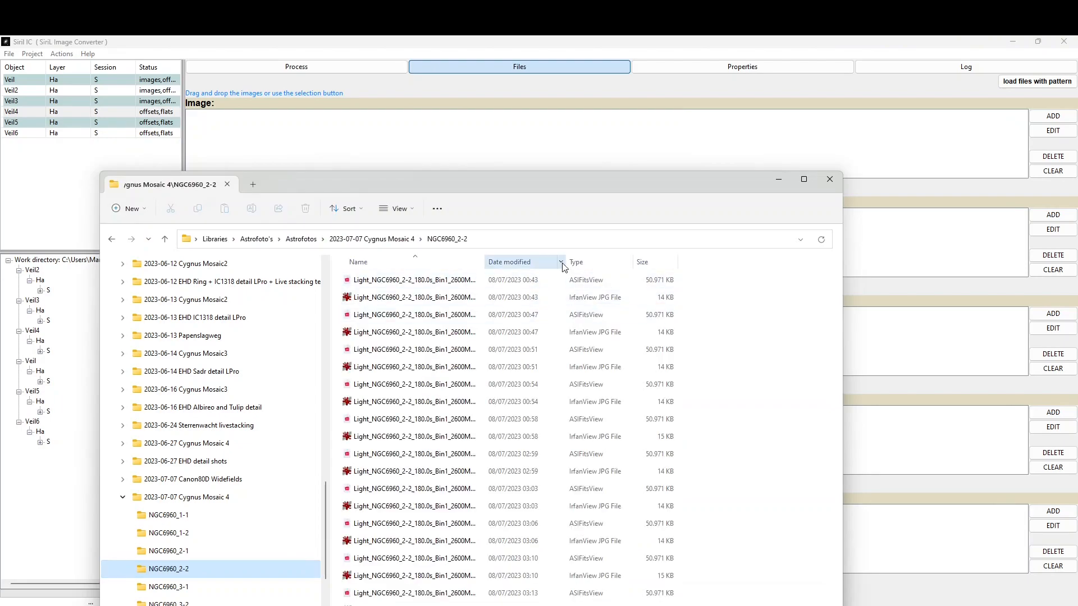
pyautogui.click(585, 262)
pyautogui.click(418, 281)
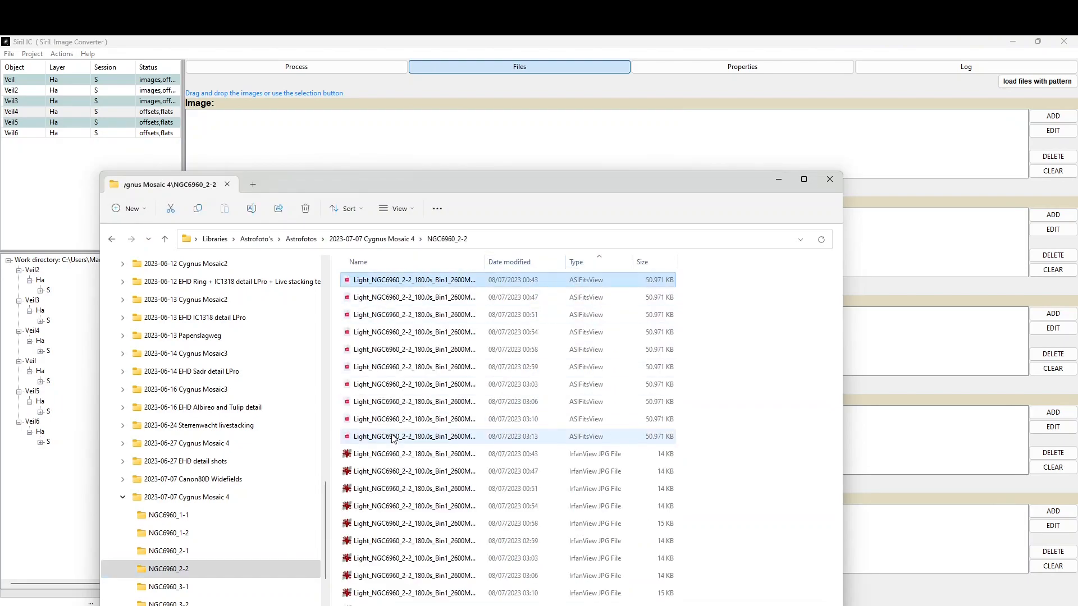
pyautogui.keyDown('shift'); pyautogui.click(418, 438); pyautogui.keyUp('shift')
pyautogui.moveTo(419, 438); pyautogui.dragTo(415, 137)
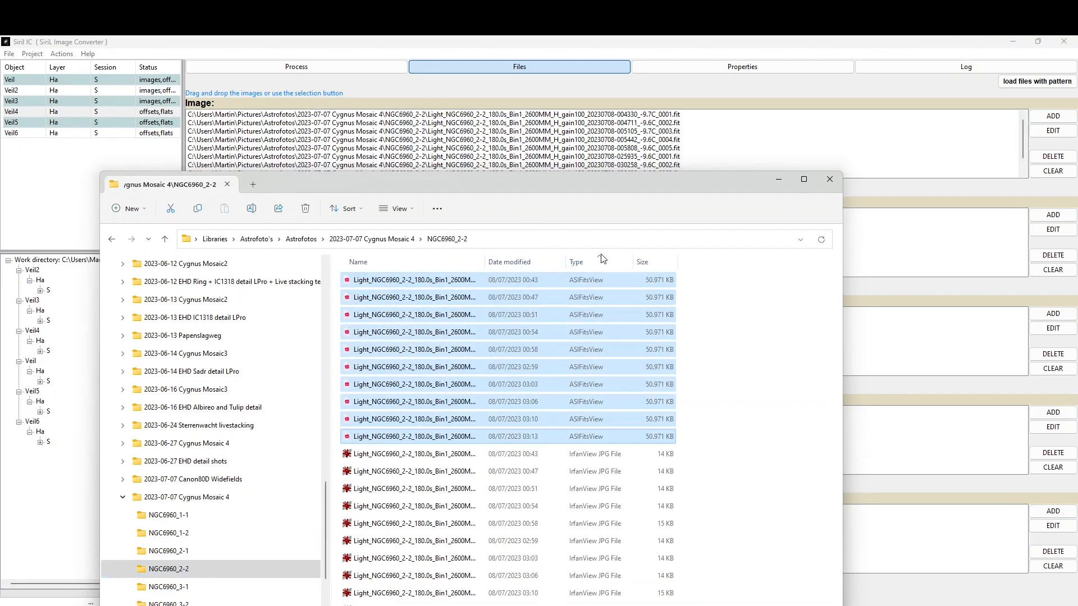
# Sort the NGC6960_3-1 folder by file type and add its FITS light frames to the Veil5 images.
pyautogui.click(55, 124)
pyautogui.hotkey('alt', 'Tab')
pyautogui.click(168, 586)
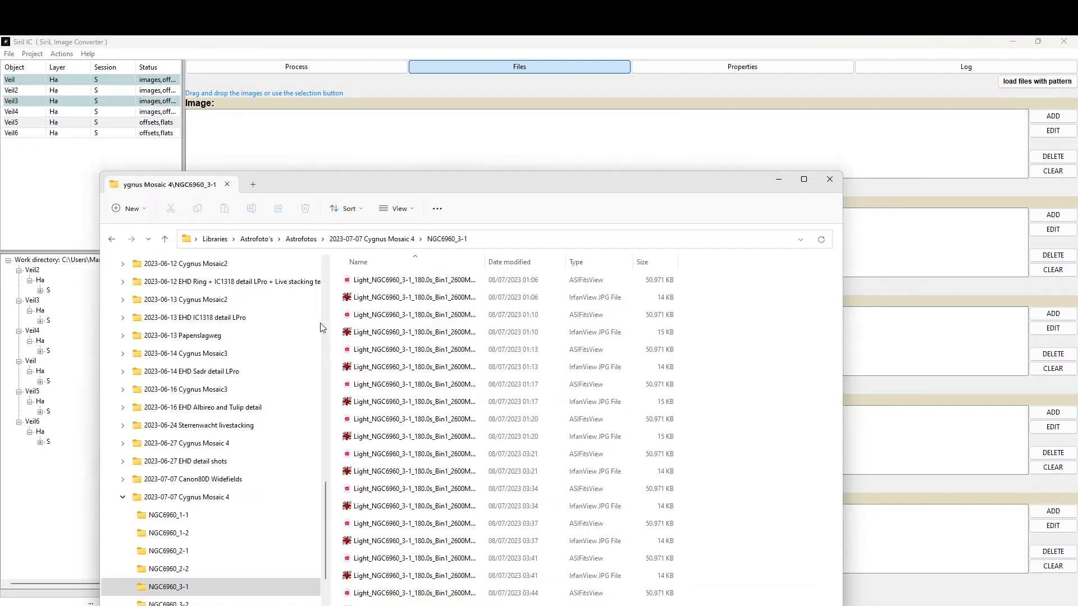
pyautogui.click(611, 262)
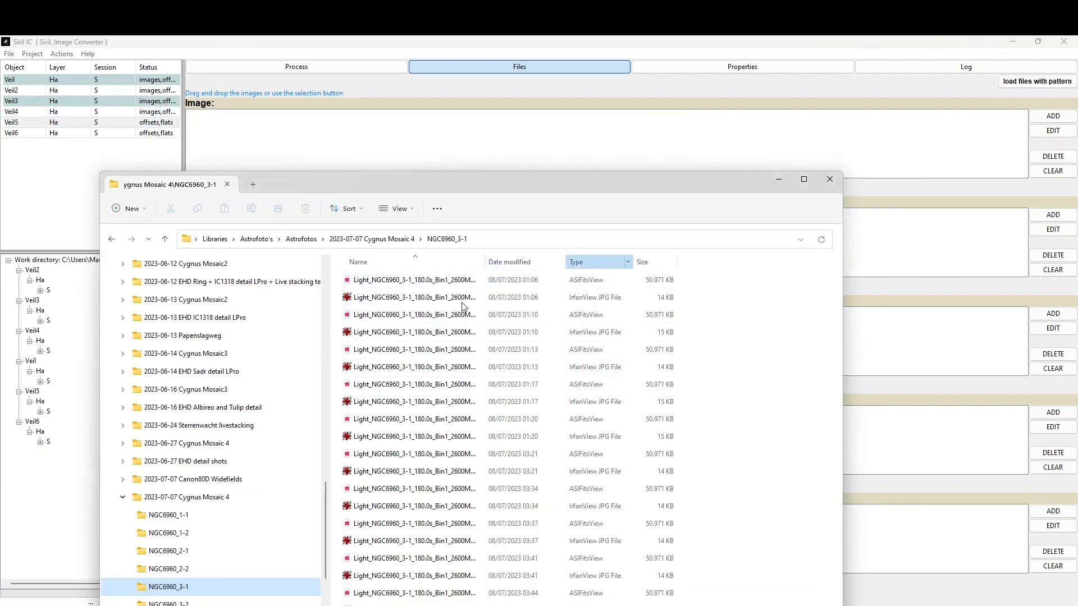
pyautogui.click(392, 280)
pyautogui.keyDown('shift'); pyautogui.click(384, 436); pyautogui.keyUp('shift')
pyautogui.moveTo(405, 435); pyautogui.dragTo(341, 126)
# Add the FITS light frames from the NGC6960_3-2 folder to the Veil6 images and close the file manager.
pyautogui.click(103, 133)
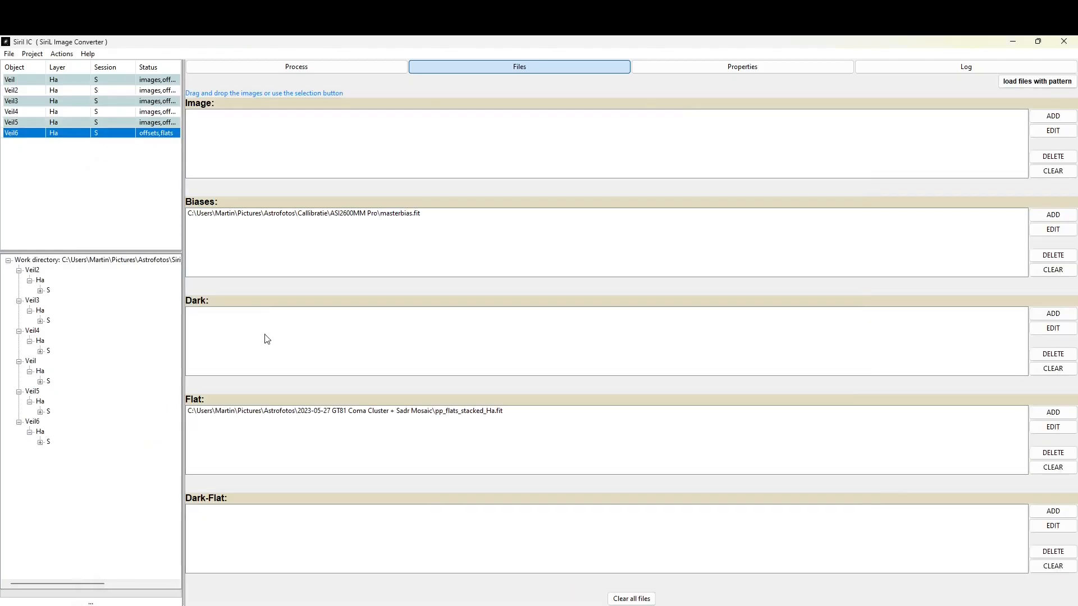
pyautogui.hotkey('alt', 'Tab')
pyautogui.click(172, 603)
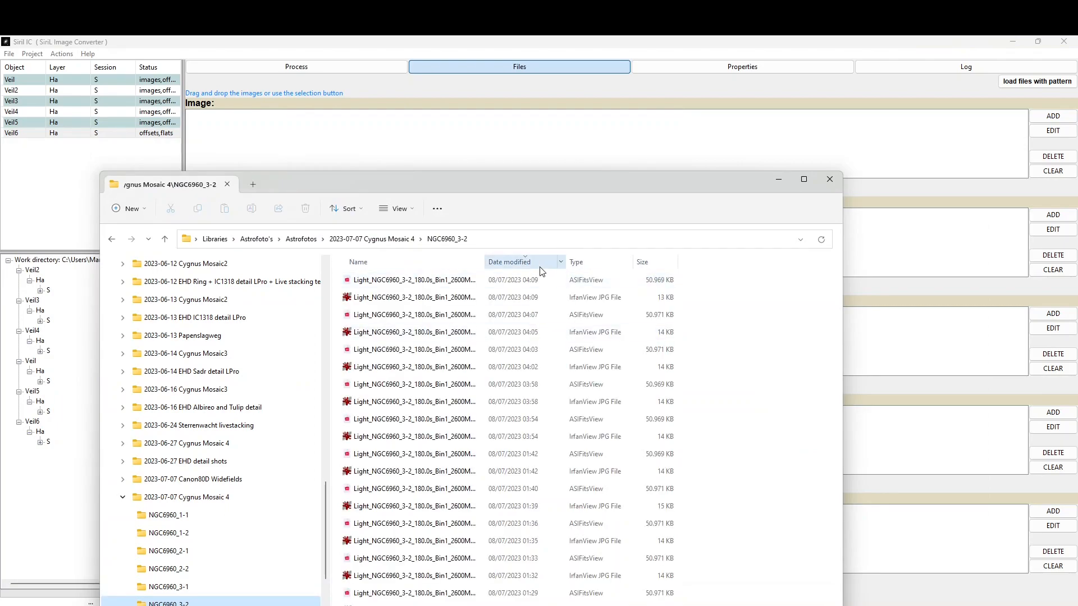
pyautogui.click(587, 263)
pyautogui.click(404, 280)
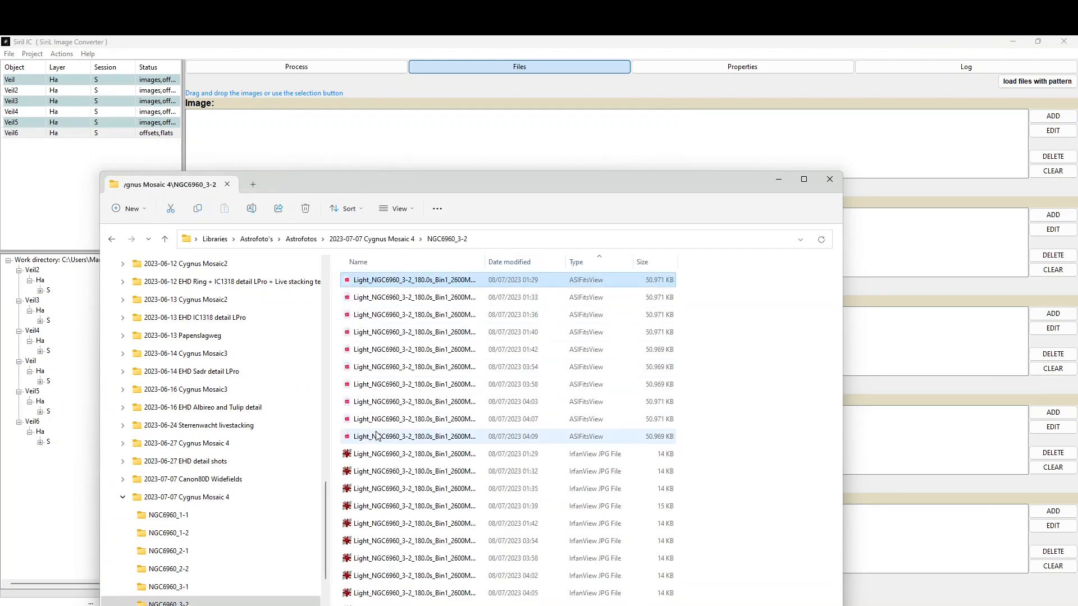
pyautogui.keyDown('shift'); pyautogui.click(404, 436); pyautogui.keyUp('shift')
pyautogui.moveTo(404, 443); pyautogui.dragTo(426, 160)
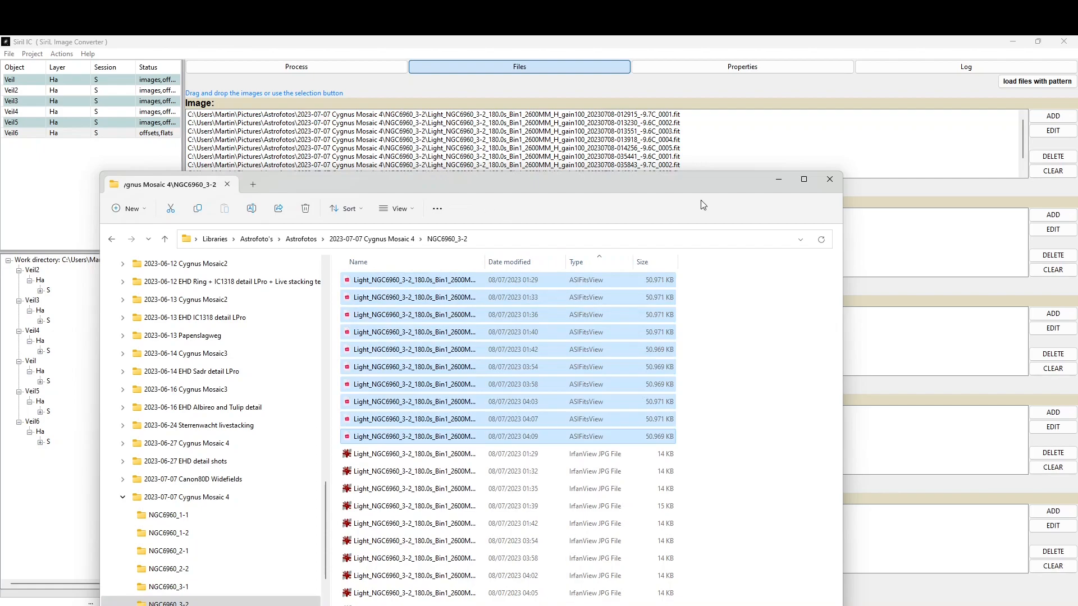
pyautogui.click(825, 184)
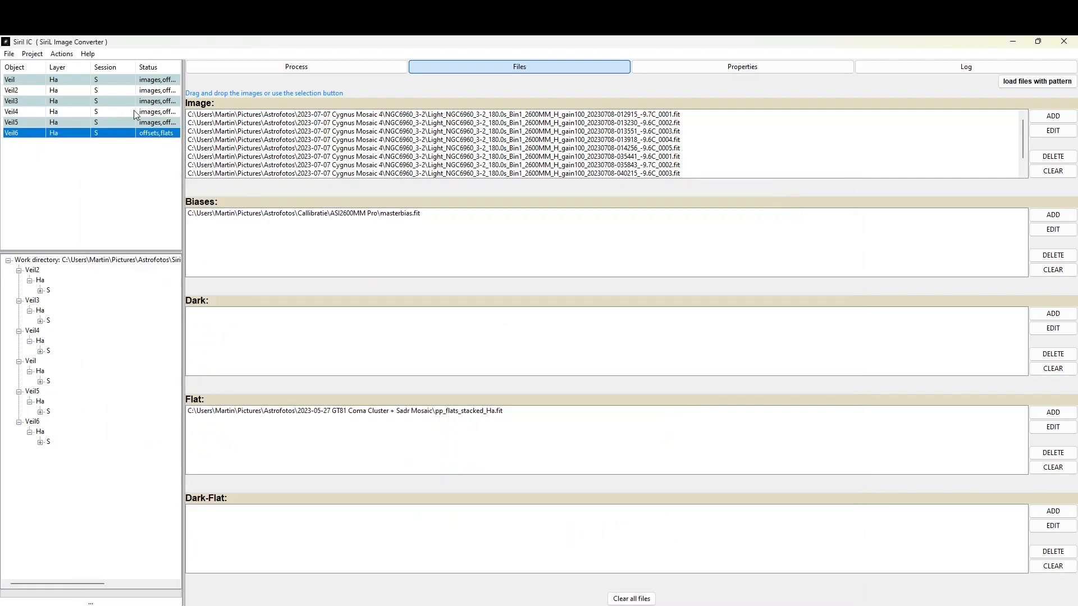
# Check the assigned image, bias and flat files of each entry from Veil through Veil6.
pyautogui.click(94, 82)
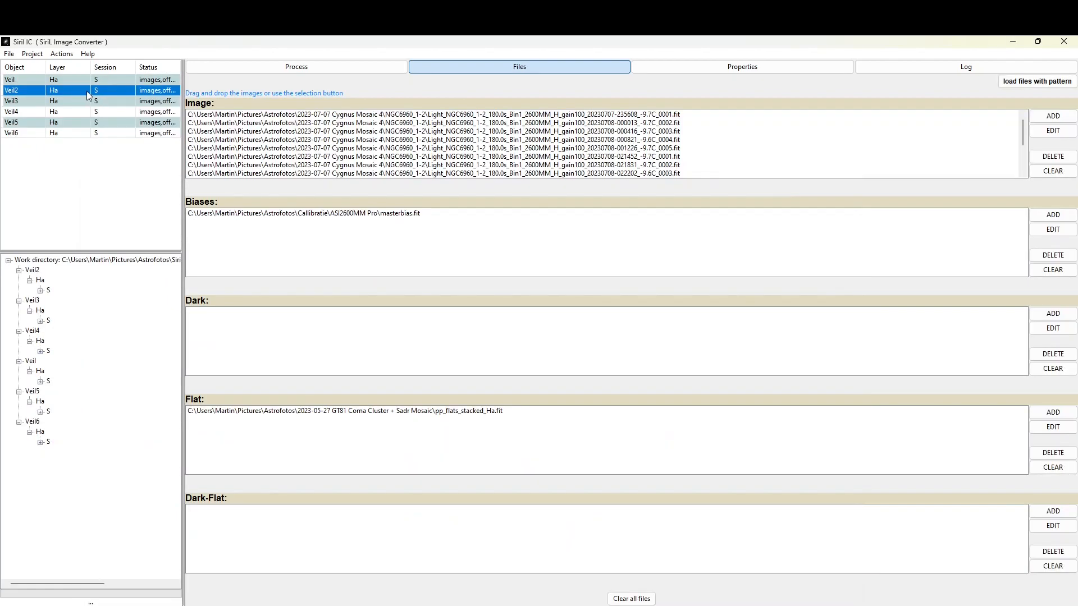
pyautogui.click(84, 102)
pyautogui.click(80, 109)
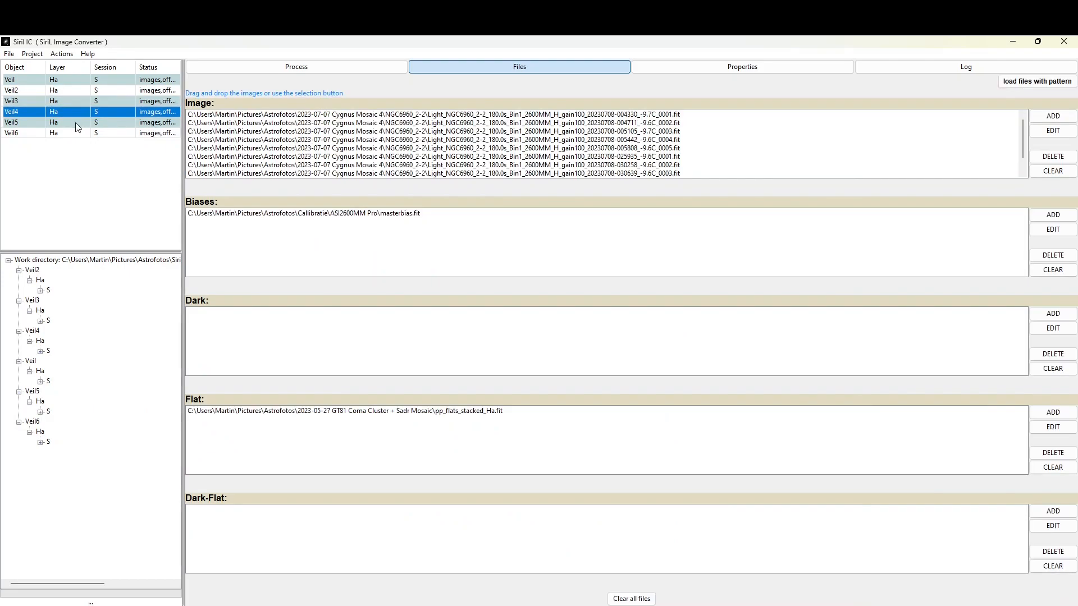
pyautogui.click(75, 122)
pyautogui.click(78, 133)
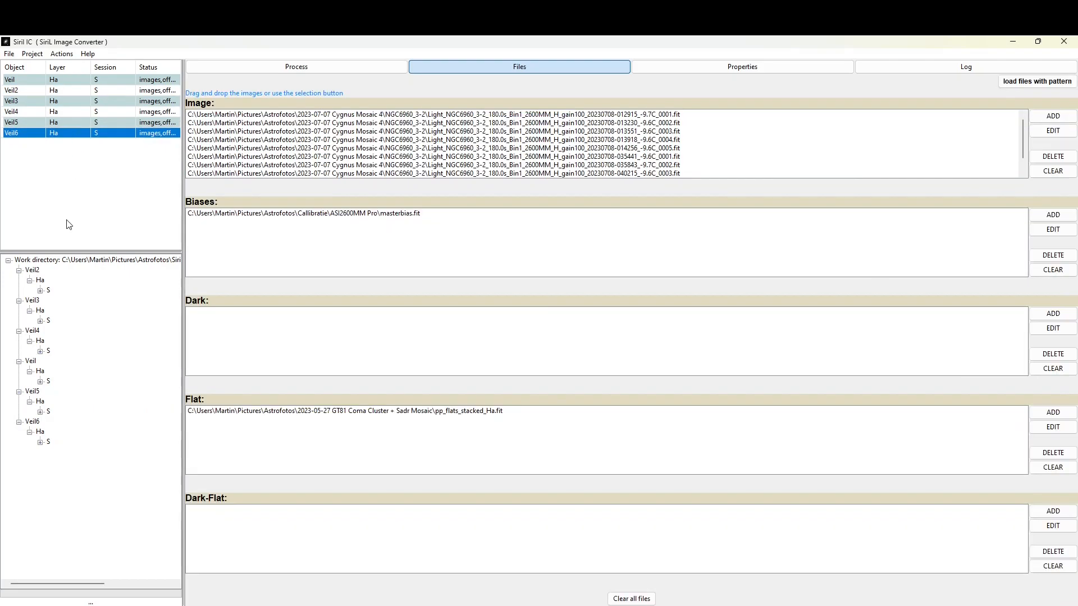
# Expand the session of each entry from Veil through Veil6 in the project tree and check its image, offset and flat counts.
pyautogui.click(40, 290)
pyautogui.click(40, 351)
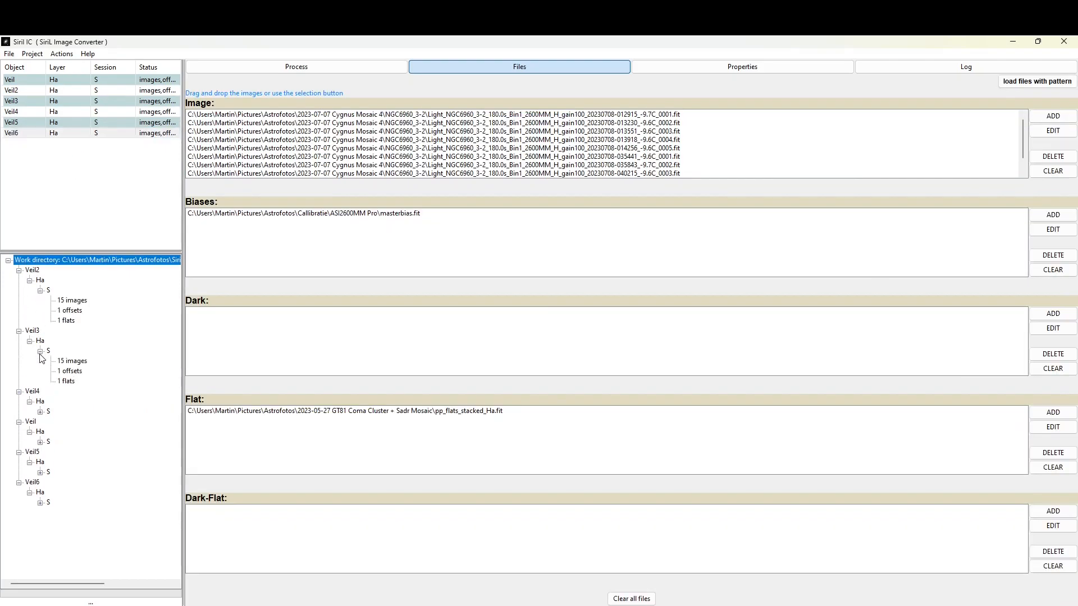
pyautogui.click(40, 411)
pyautogui.click(40, 472)
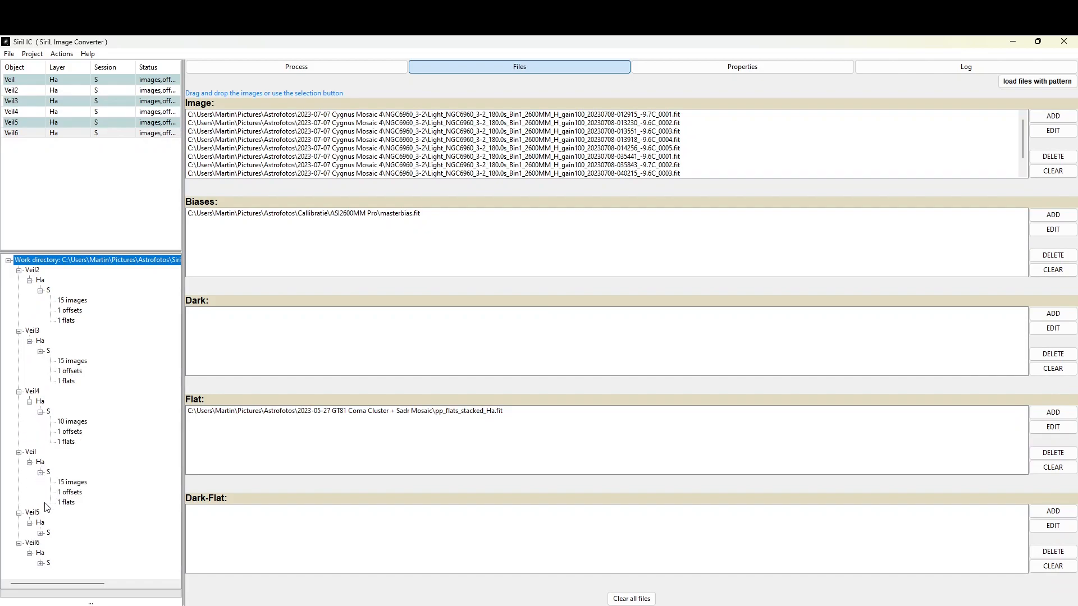
pyautogui.click(40, 532)
pyautogui.scroll(-1, 35, 539)
pyautogui.click(40, 573)
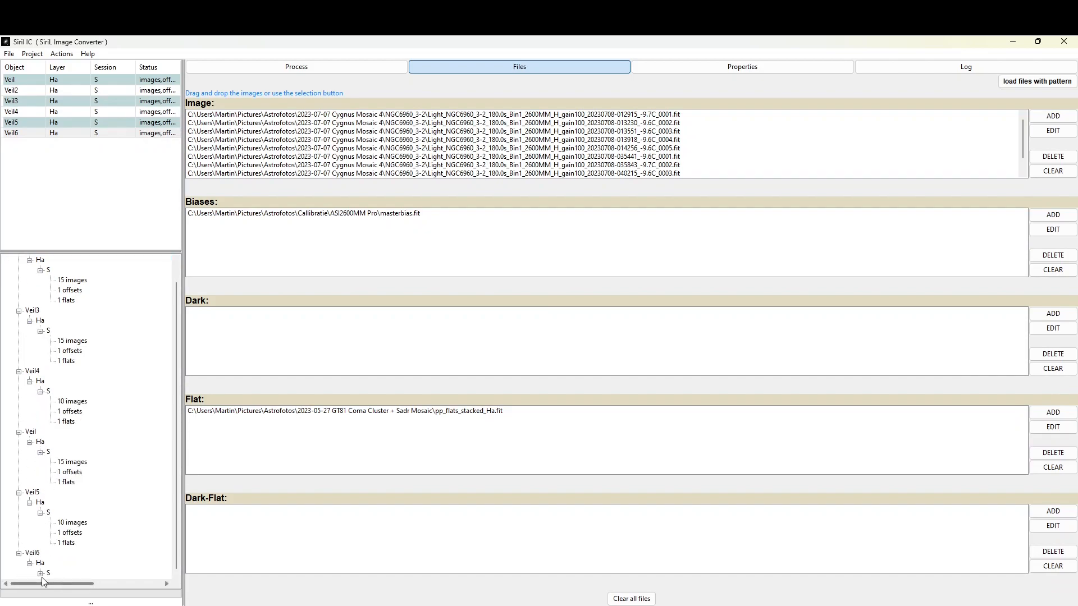
pyautogui.scroll(-1, 40, 573)
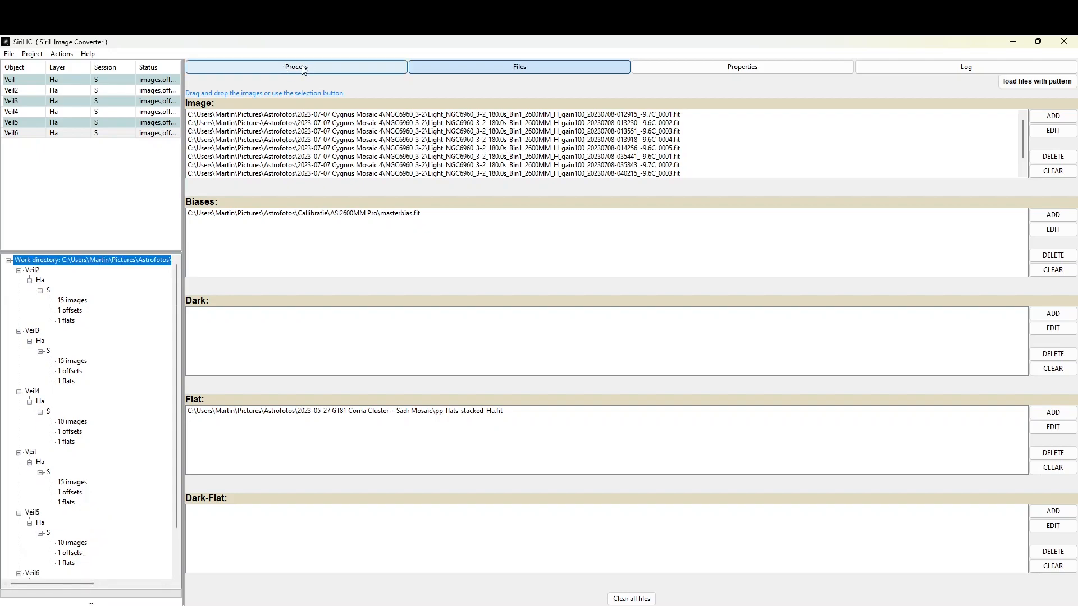
# Review the processing flow and enable Biases subtract in the image preprocessing properties.
pyautogui.click(302, 68)
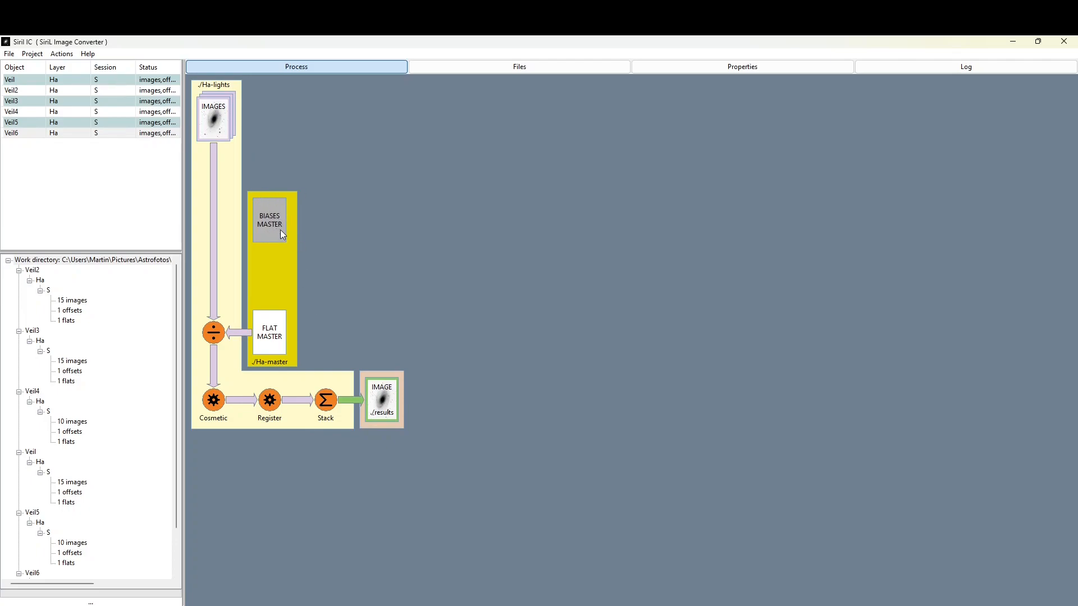
pyautogui.click(728, 68)
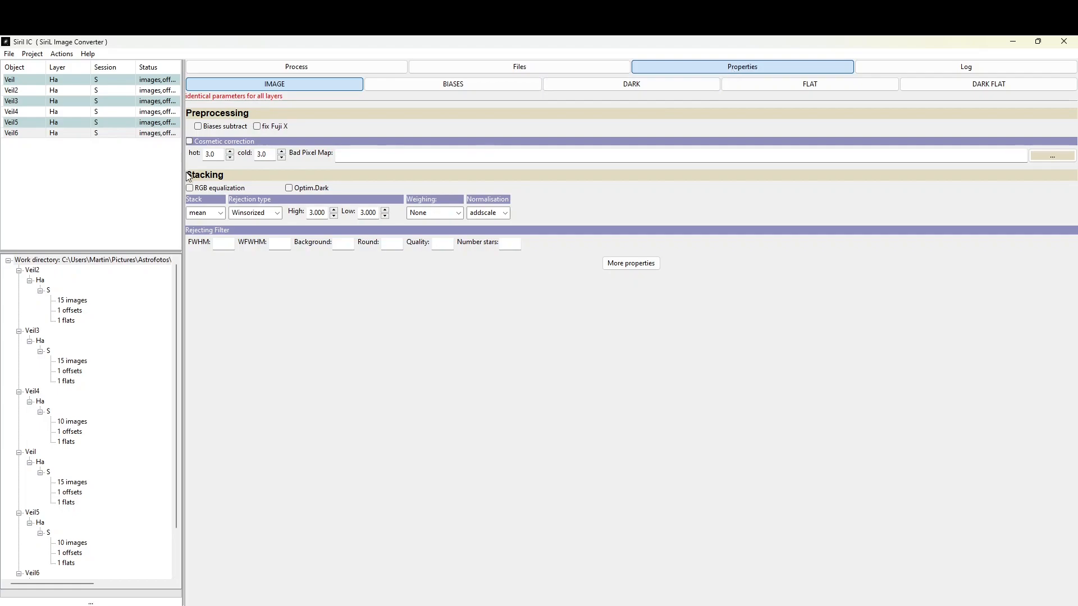
pyautogui.click(198, 127)
# Check the identical-parameters option in the project's global properties and review the Veil entries' image properties and processing flow.
pyautogui.click(32, 53)
pyautogui.click(47, 108)
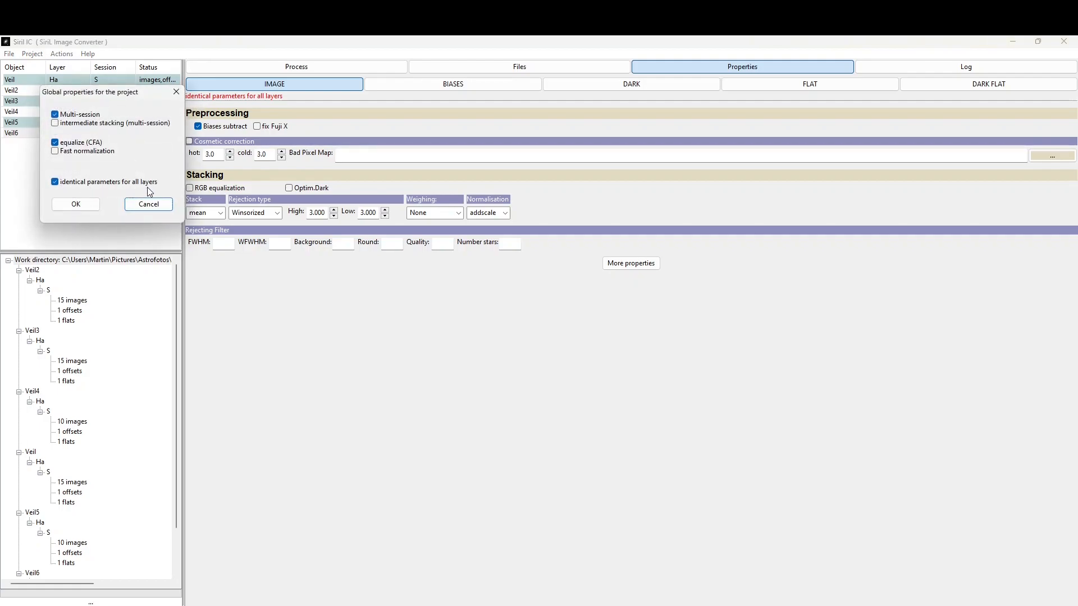
pyautogui.click(156, 206)
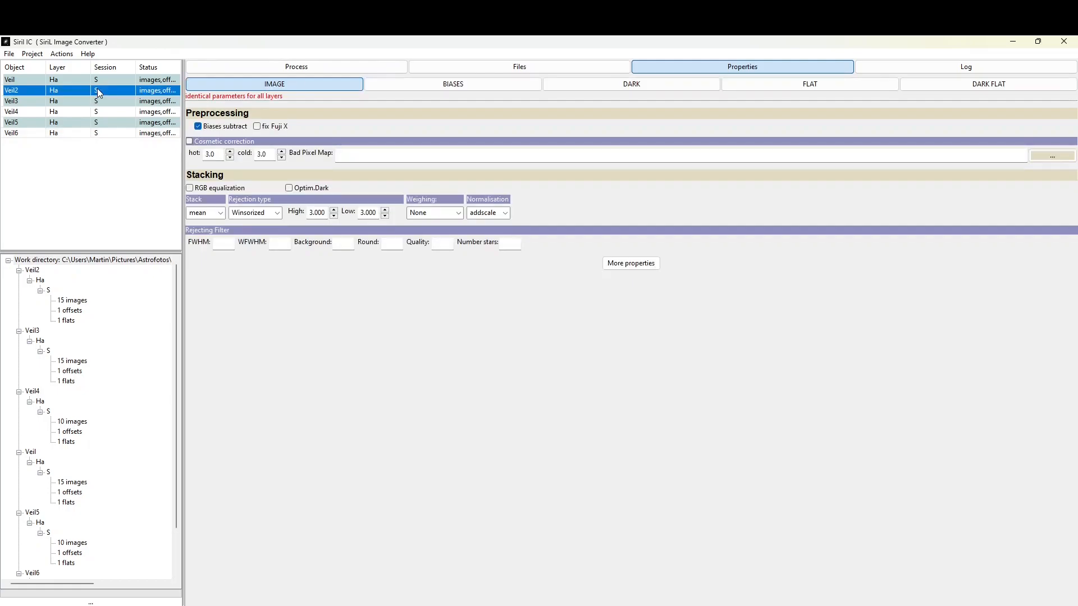
pyautogui.click(102, 111)
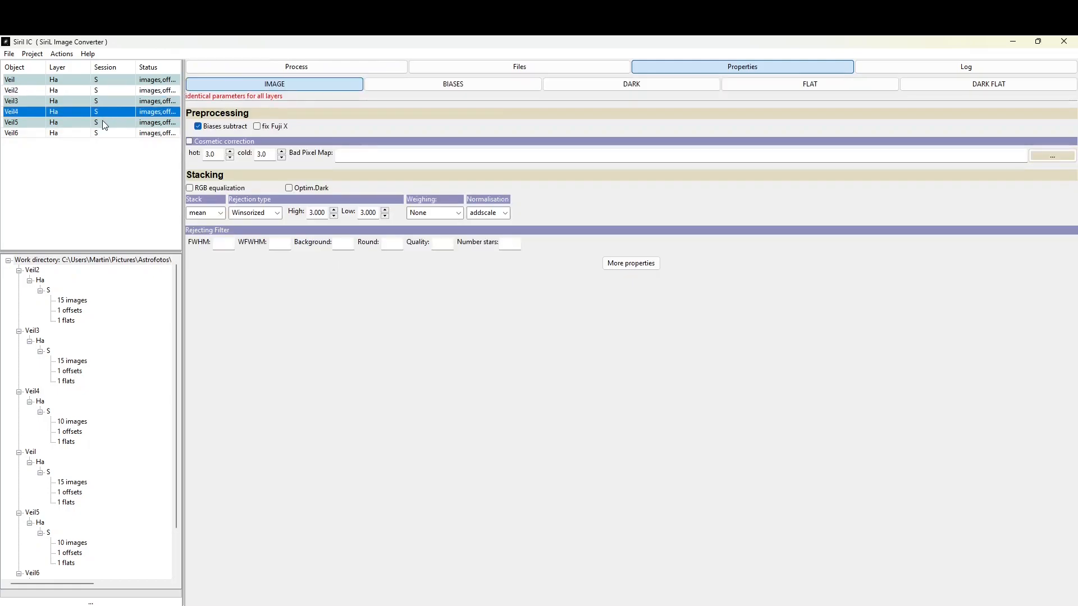
pyautogui.click(102, 133)
pyautogui.click(102, 83)
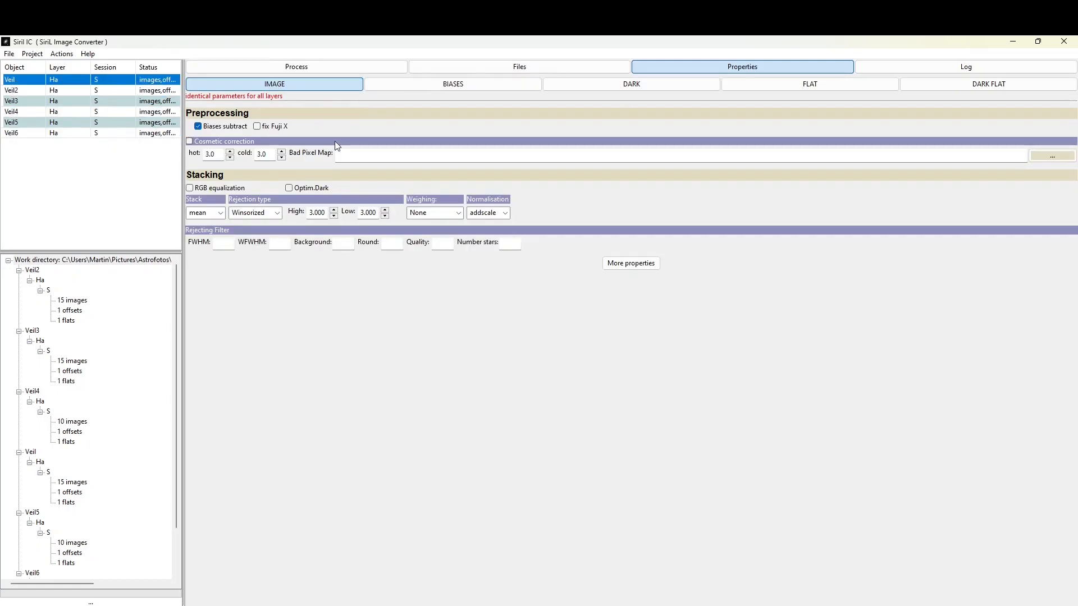
pyautogui.click(311, 69)
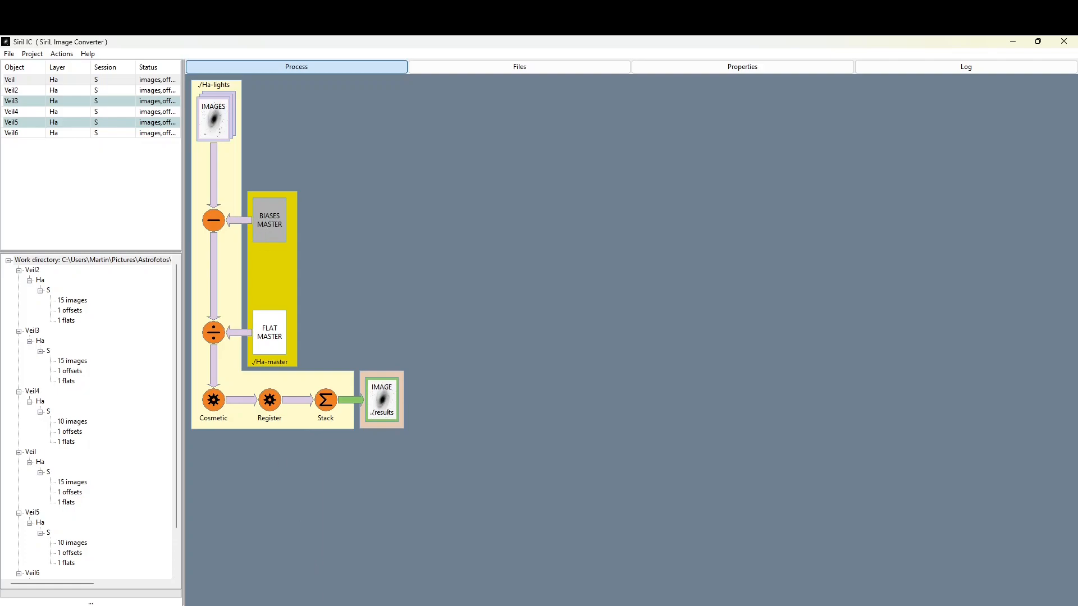
pyautogui.hotkey('alt', 'Tab')
# Show the additional image properties and enable 2 pass registering.
pyautogui.click(723, 68)
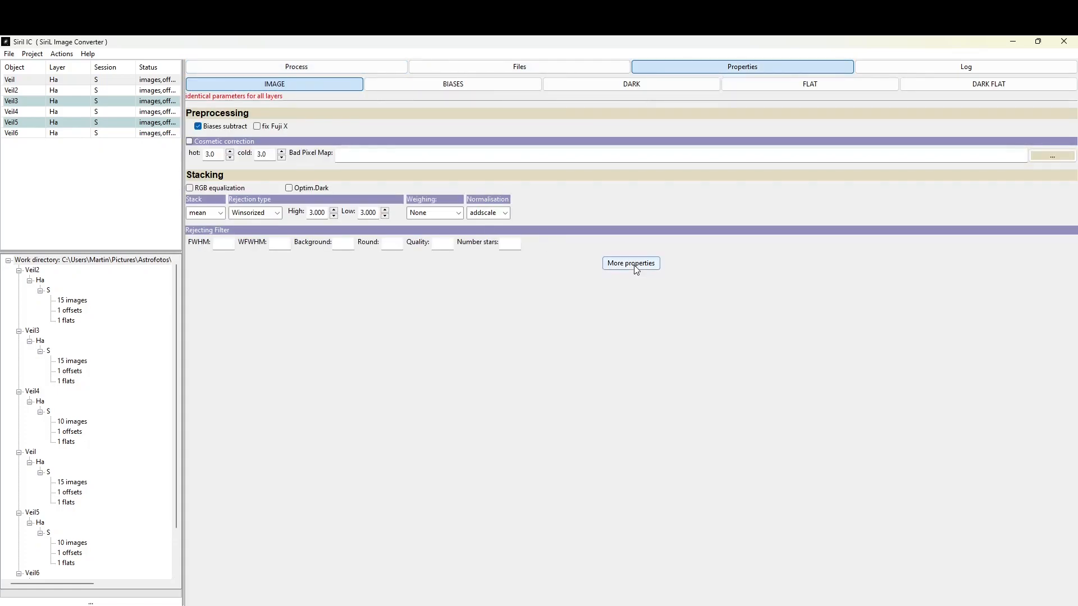
pyautogui.click(632, 264)
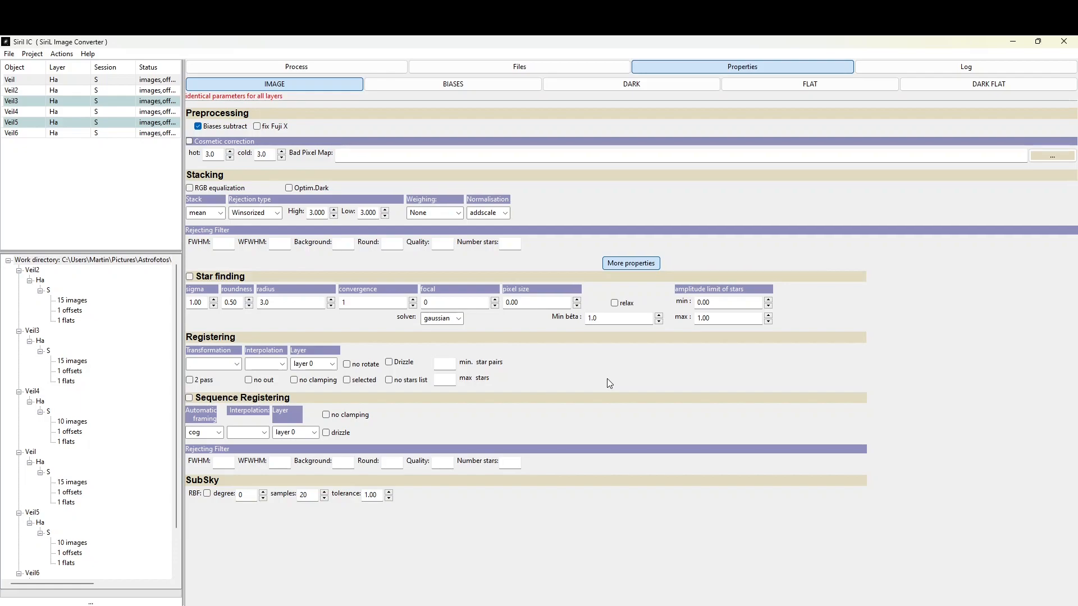
pyautogui.click(189, 381)
# Check the Developer Mode setting in the Windows developer settings and close them.
pyautogui.click(62, 54)
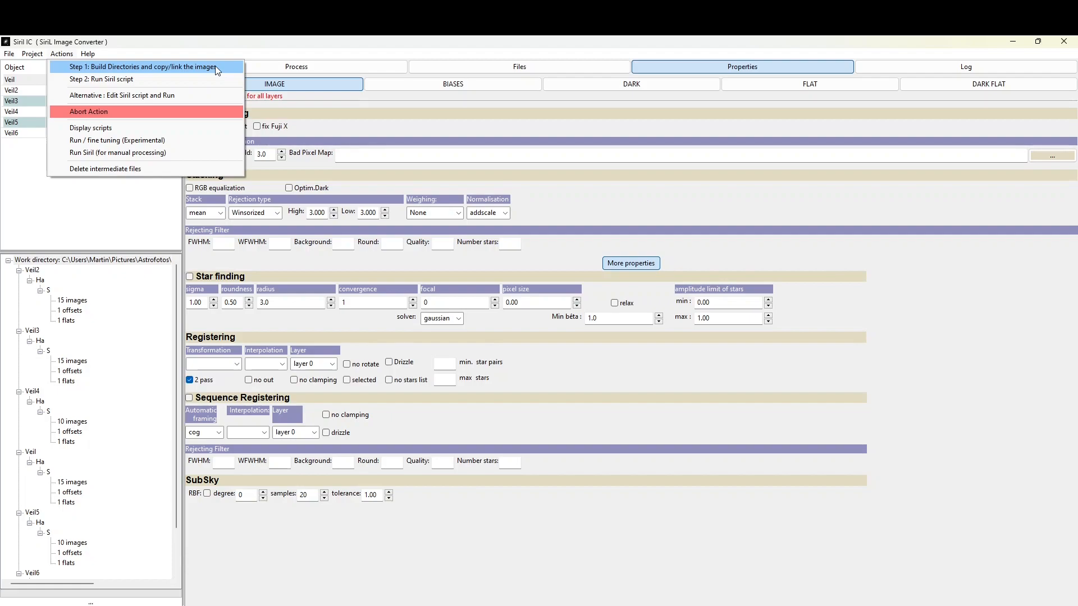
pyautogui.press('super')
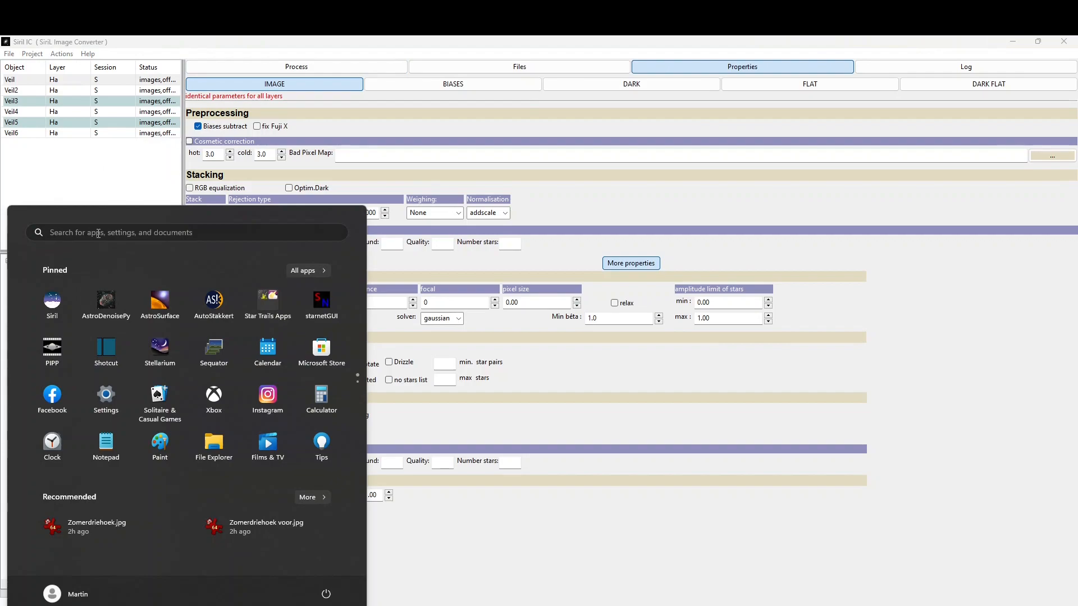
pyautogui.write('develop')
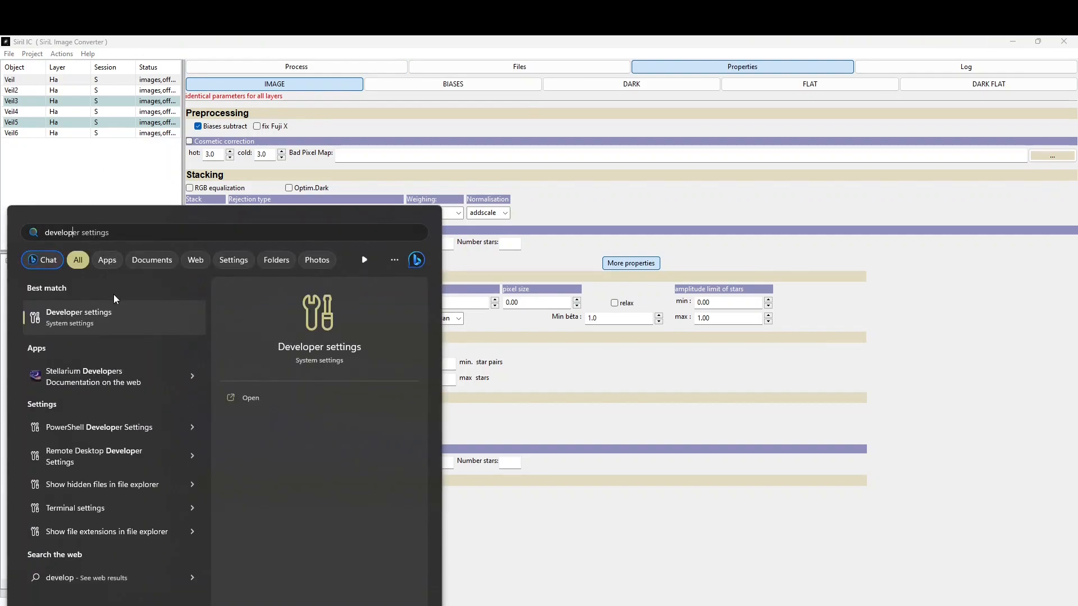
pyautogui.click(109, 325)
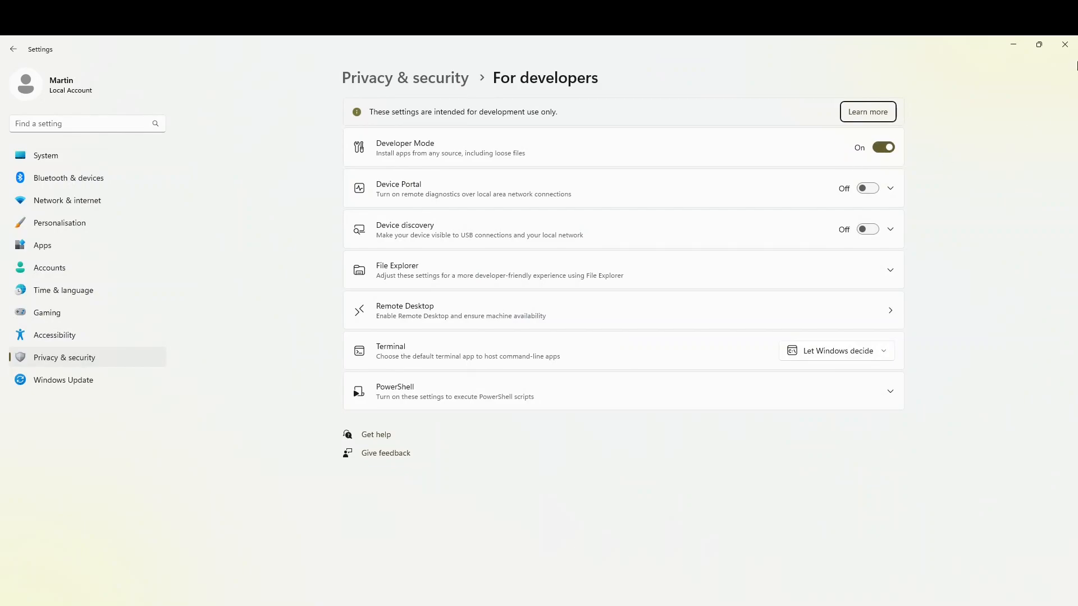
pyautogui.click(1064, 43)
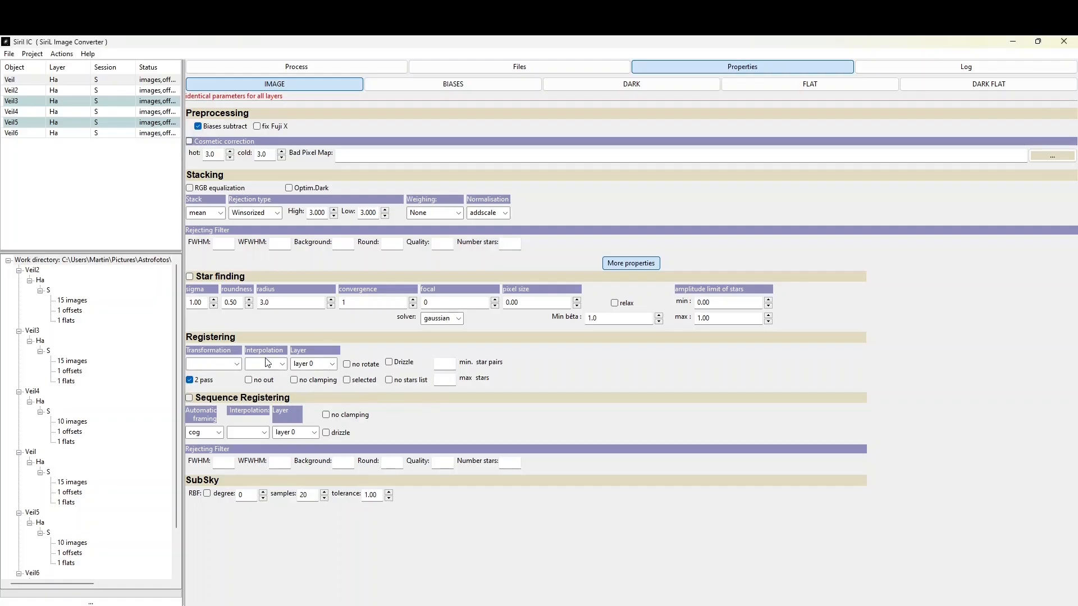
# Build the project directories with the linked images and run the Siril script to stack all panels.
pyautogui.click(57, 54)
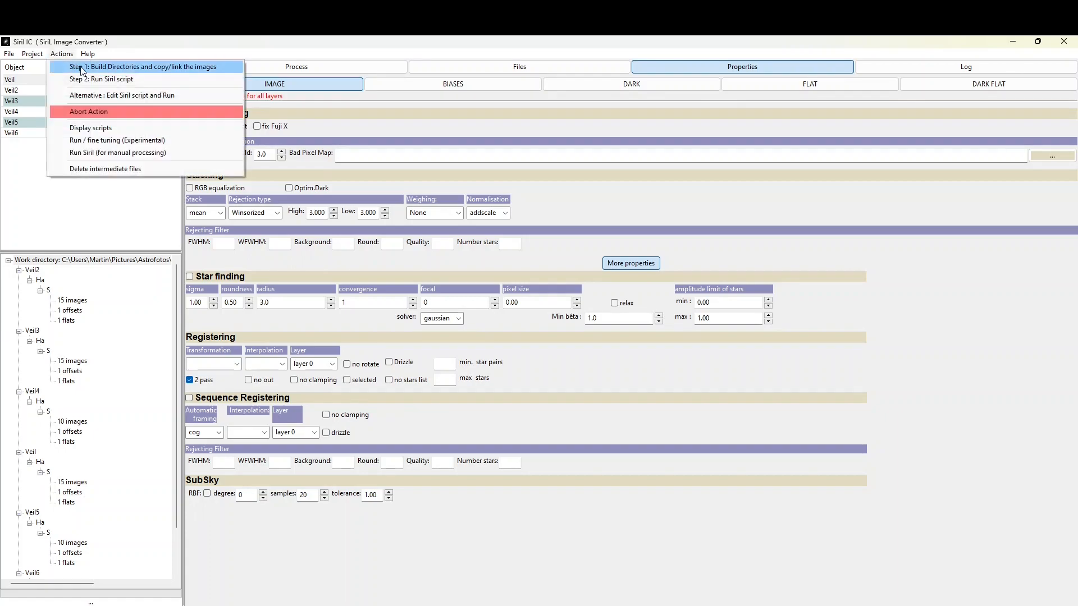
pyautogui.click(139, 68)
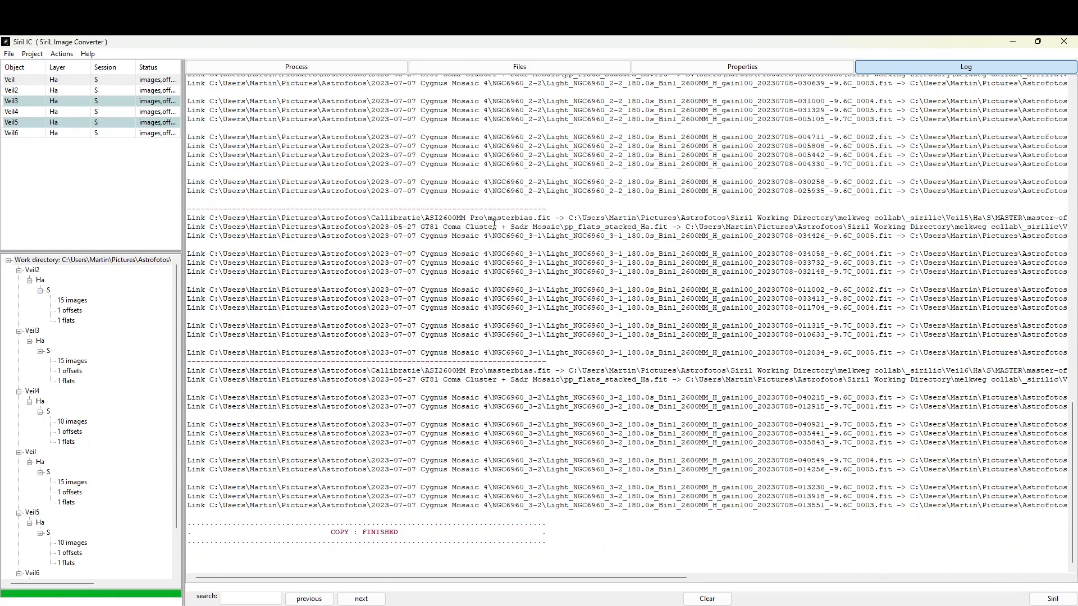
pyautogui.click(62, 54)
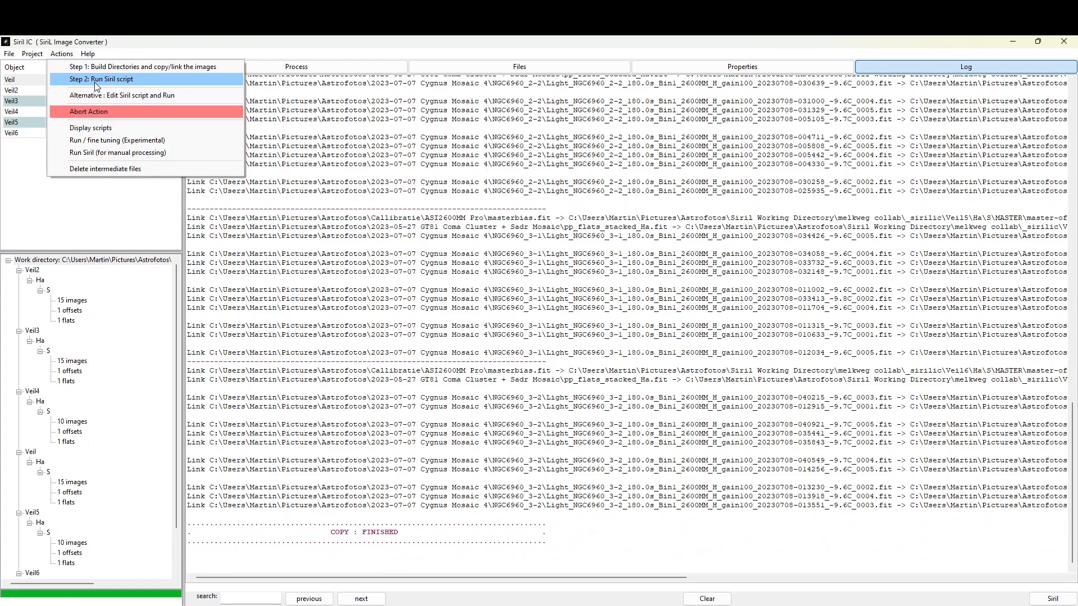
pyautogui.click(94, 79)
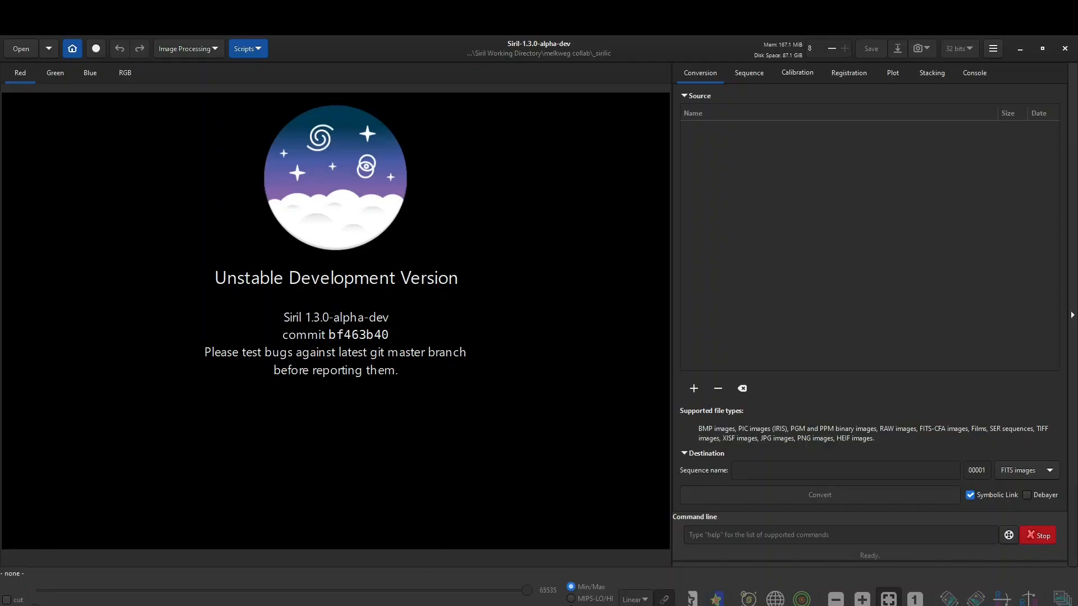
# Switch to Siril, load Veil_Ha.fit from the _sirilic folder and display it with AutoStretch.
pyautogui.hotkey('alt', 'Tab')
pyautogui.moveTo(422, 360); pyautogui.dragTo(93, 264)
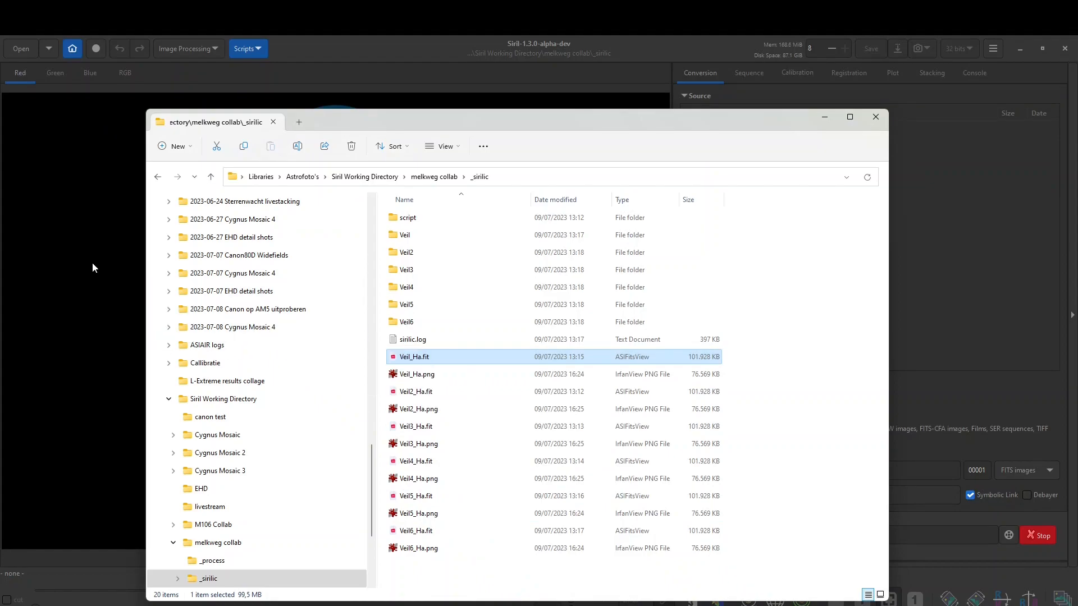
pyautogui.click(93, 260)
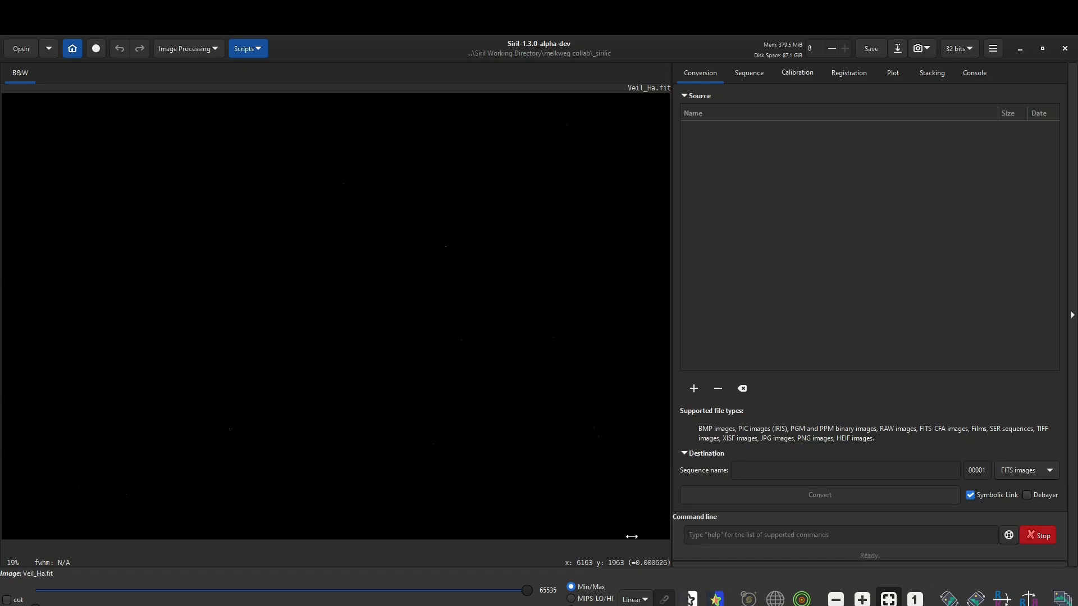
pyautogui.click(635, 599)
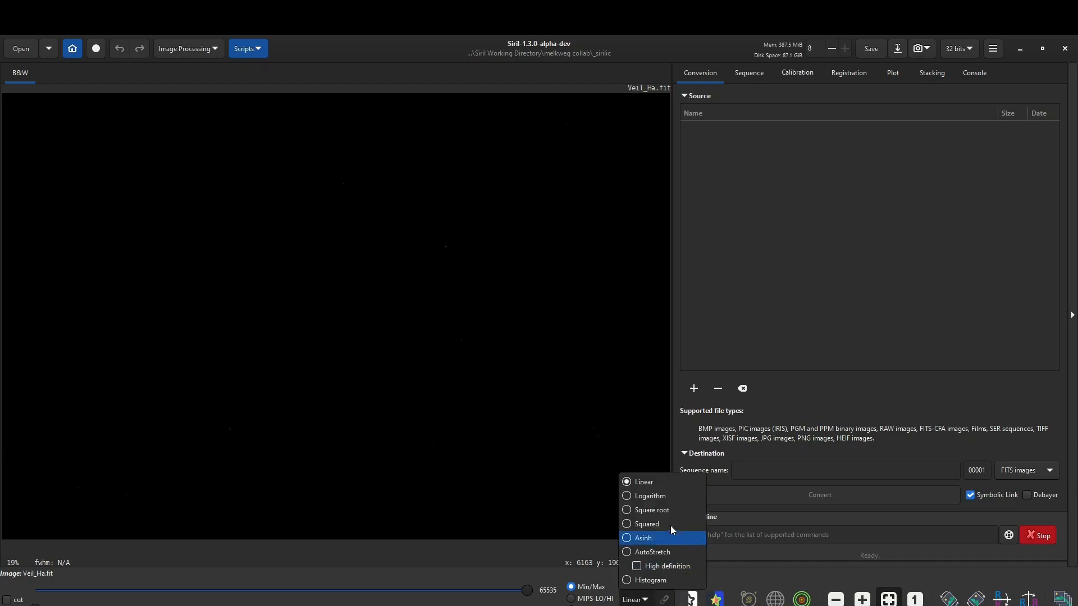
pyautogui.click(656, 553)
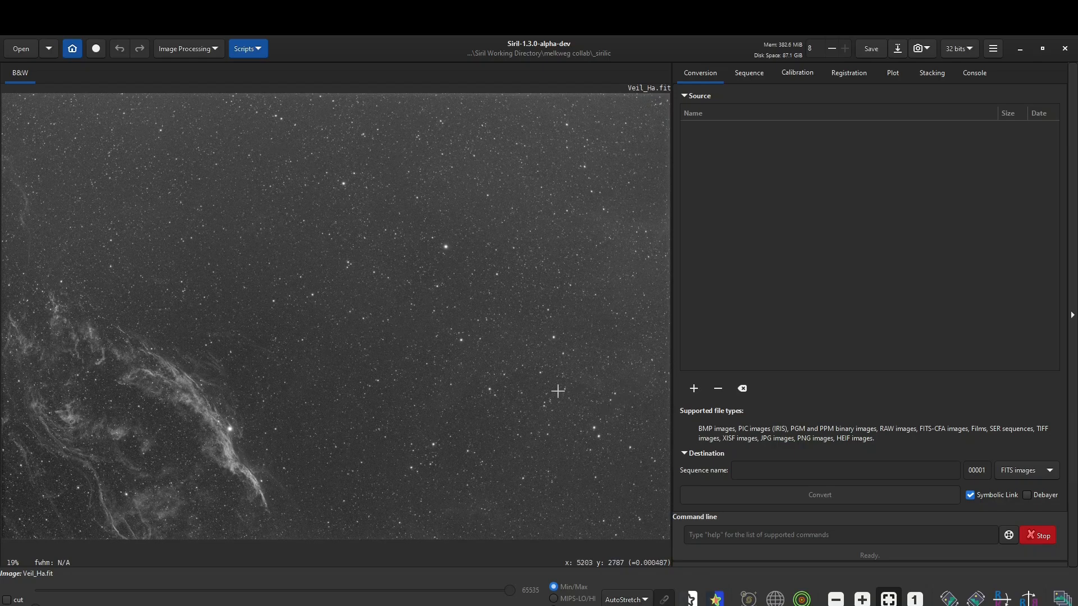
# Plate solve the Veil_Ha.fit image using its metadata, with flipping if needed enabled, and close the solver.
pyautogui.click(994, 50)
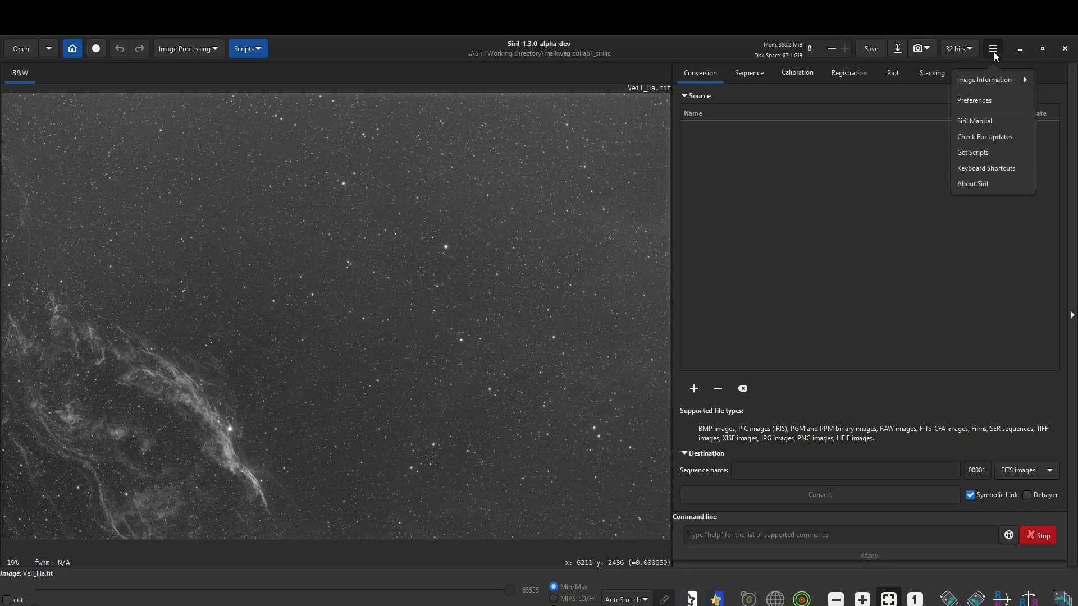
pyautogui.click(989, 84)
pyautogui.click(990, 99)
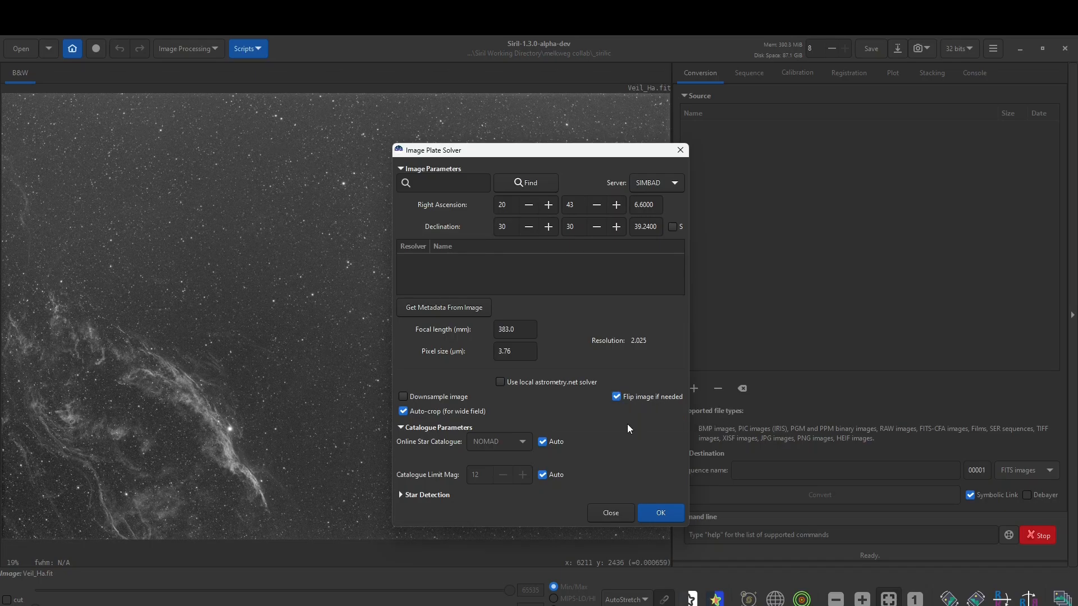
pyautogui.click(663, 513)
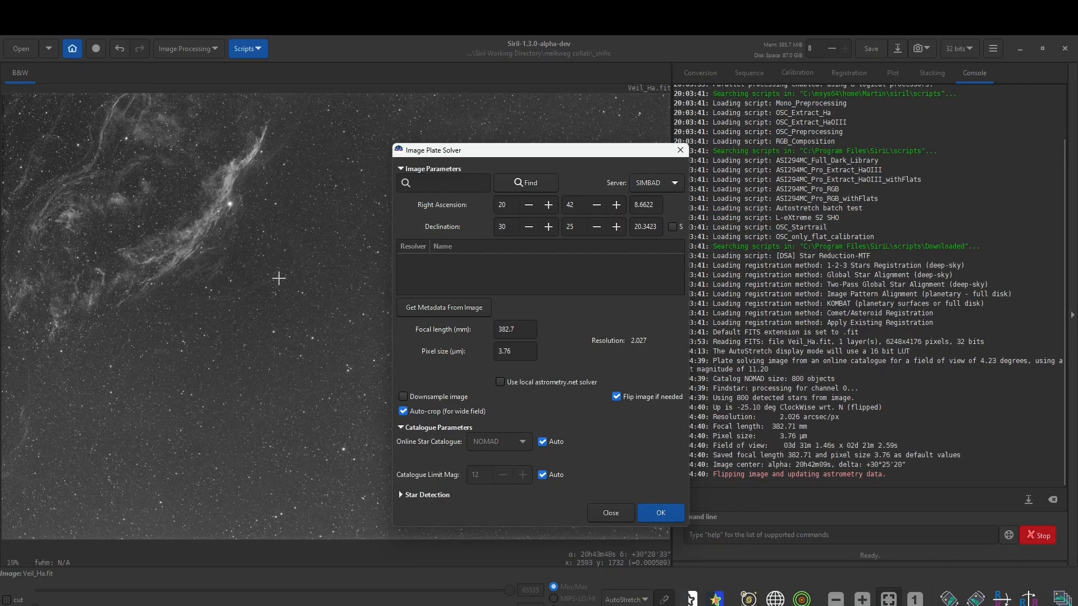
pyautogui.click(618, 517)
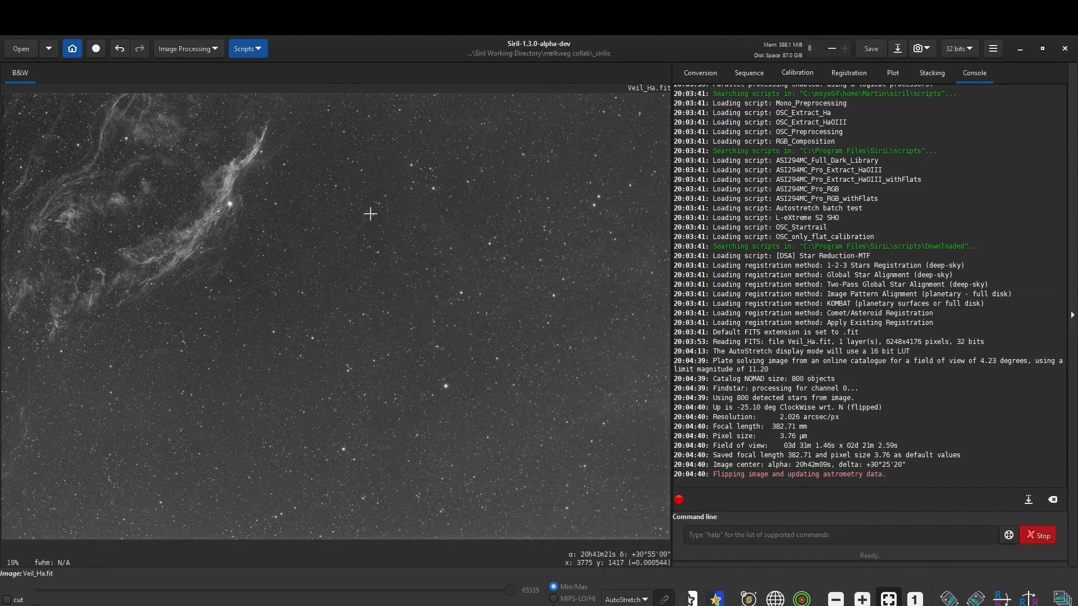
# Extract the background from Veil_Ha.fit using RBF interpolation, generated samples, dither and subtraction, and apply it.
pyautogui.click(174, 50)
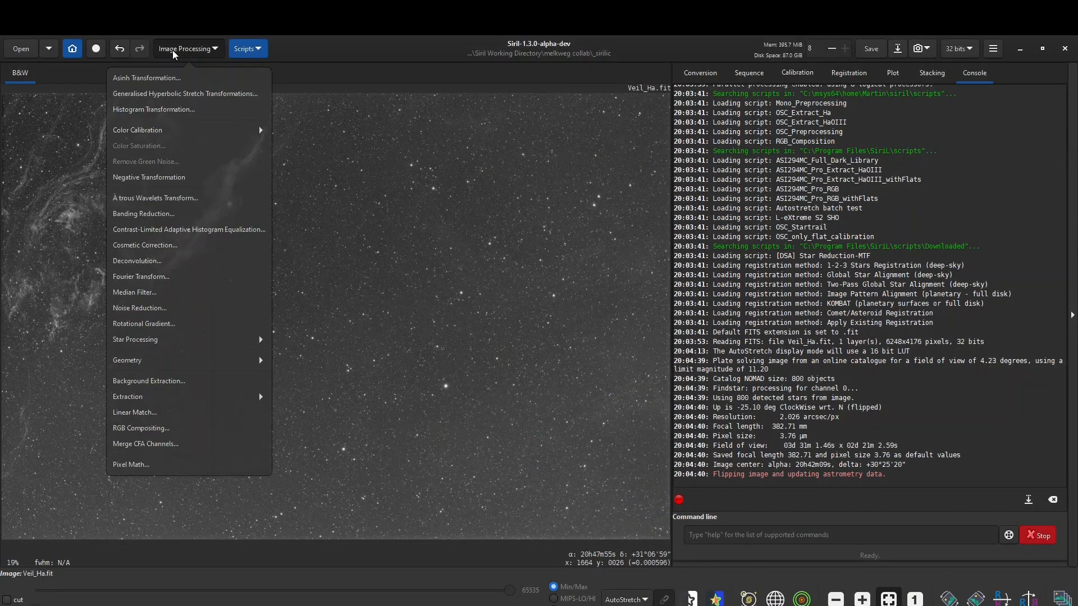
pyautogui.click(182, 384)
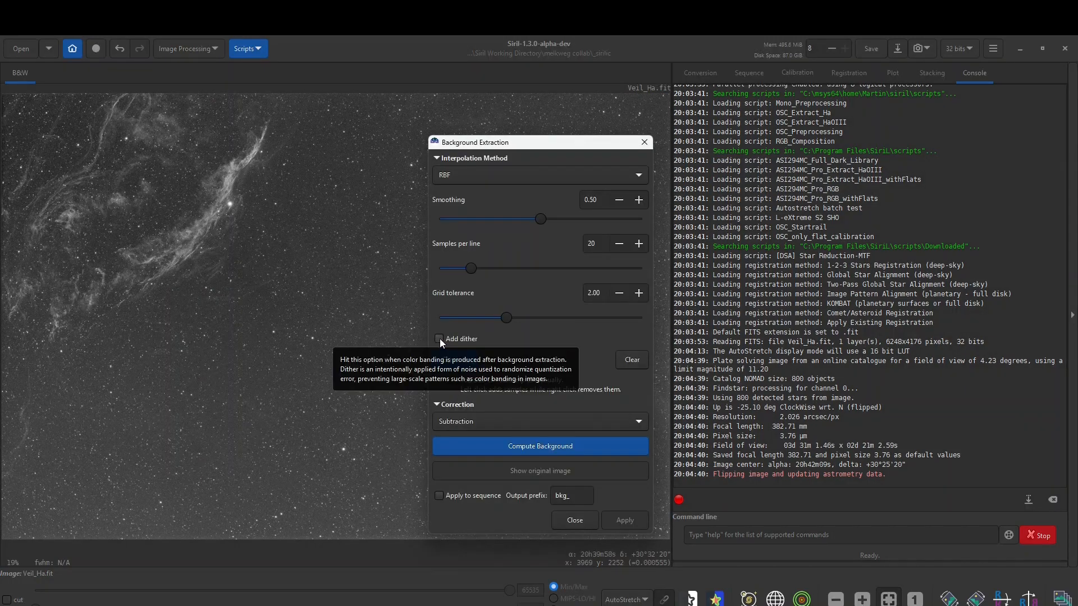
pyautogui.click(439, 339)
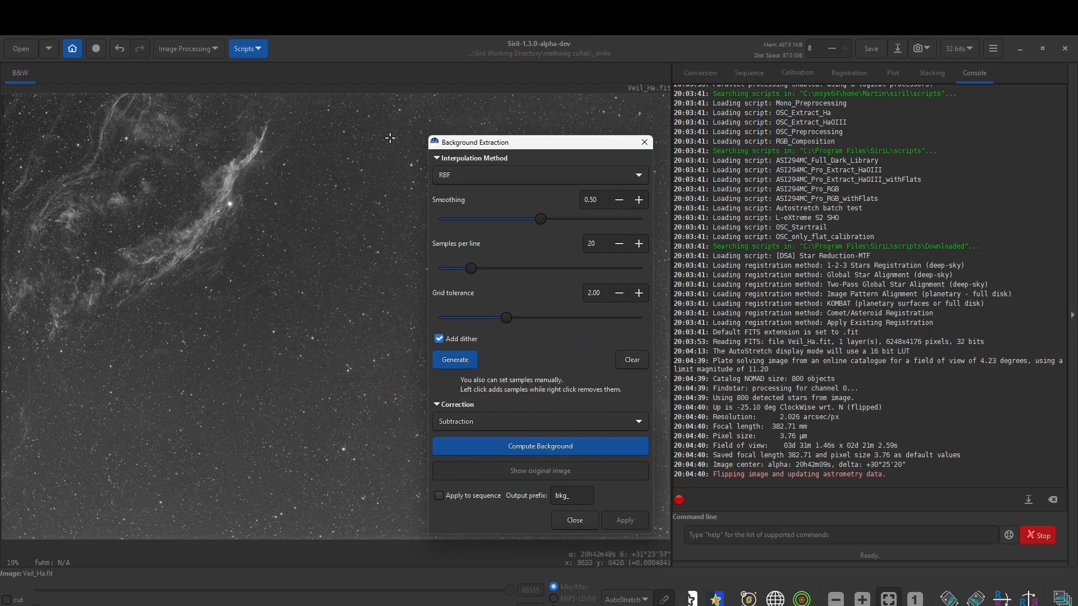
pyautogui.moveTo(541, 145); pyautogui.dragTo(814, 117)
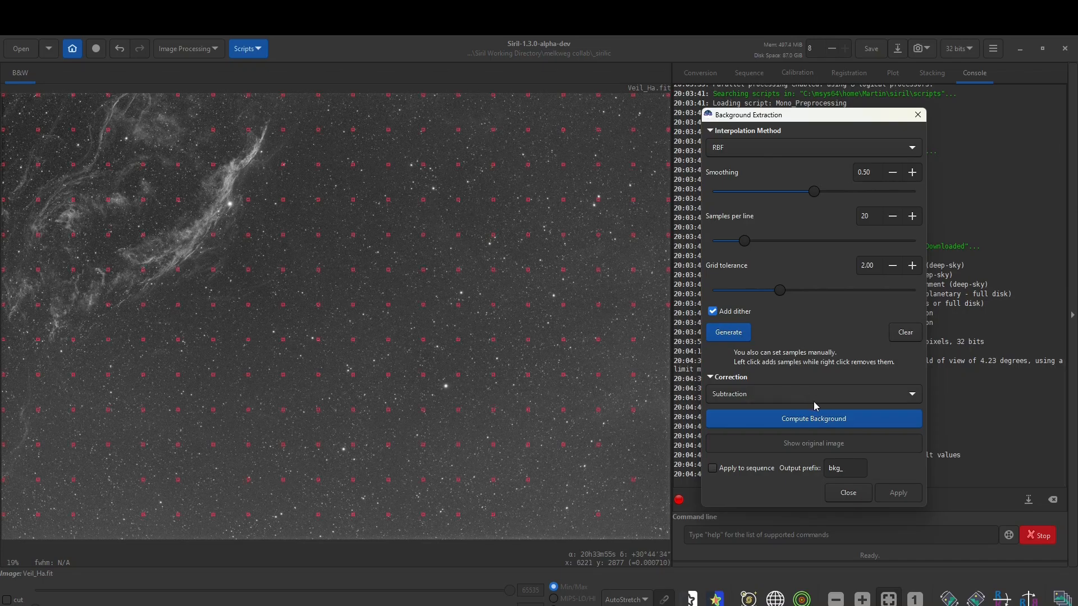
pyautogui.click(817, 422)
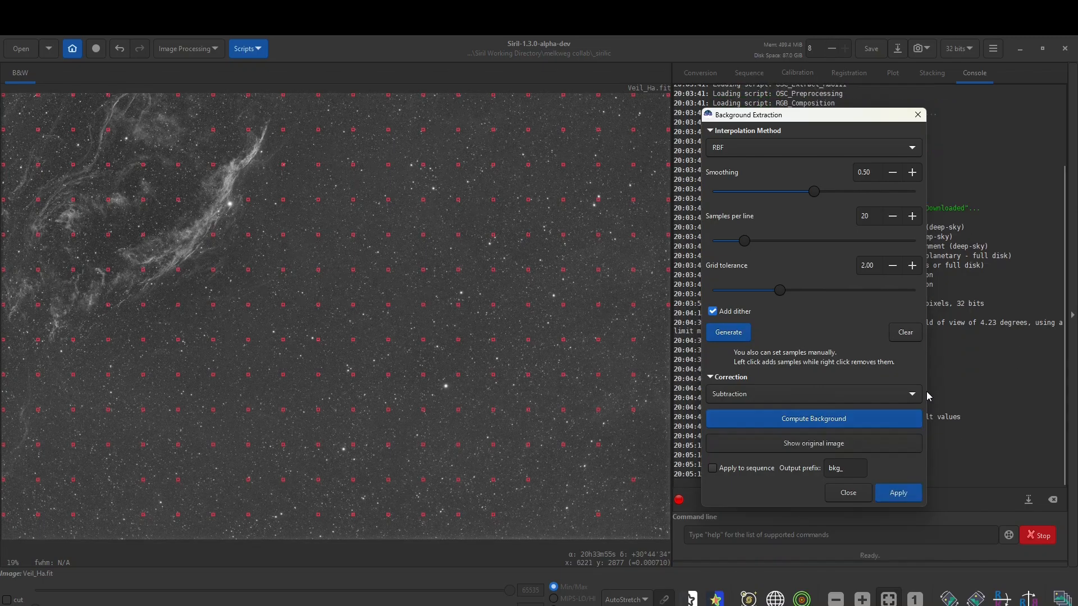
pyautogui.click(891, 495)
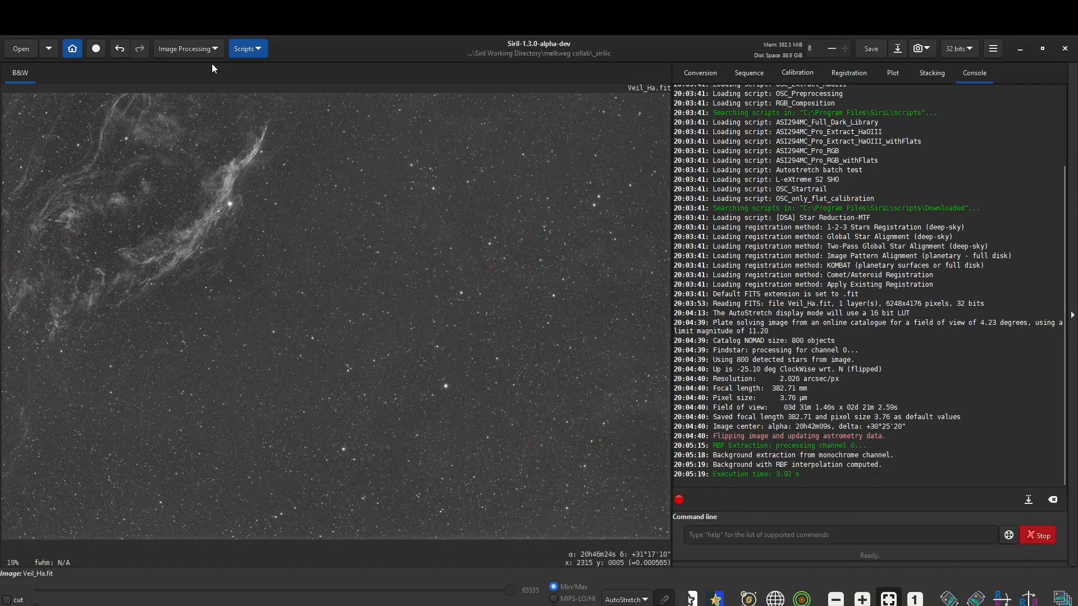
# Apply an automatic histogram stretch to the Veil_Ha image and close the histogram transformation.
pyautogui.click(190, 49)
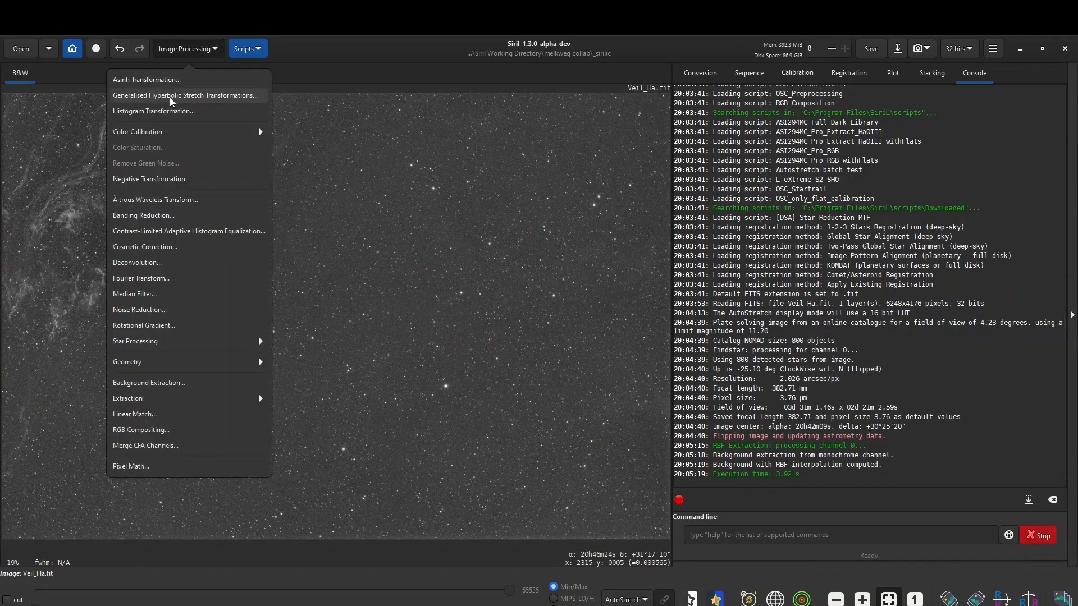
pyautogui.click(168, 115)
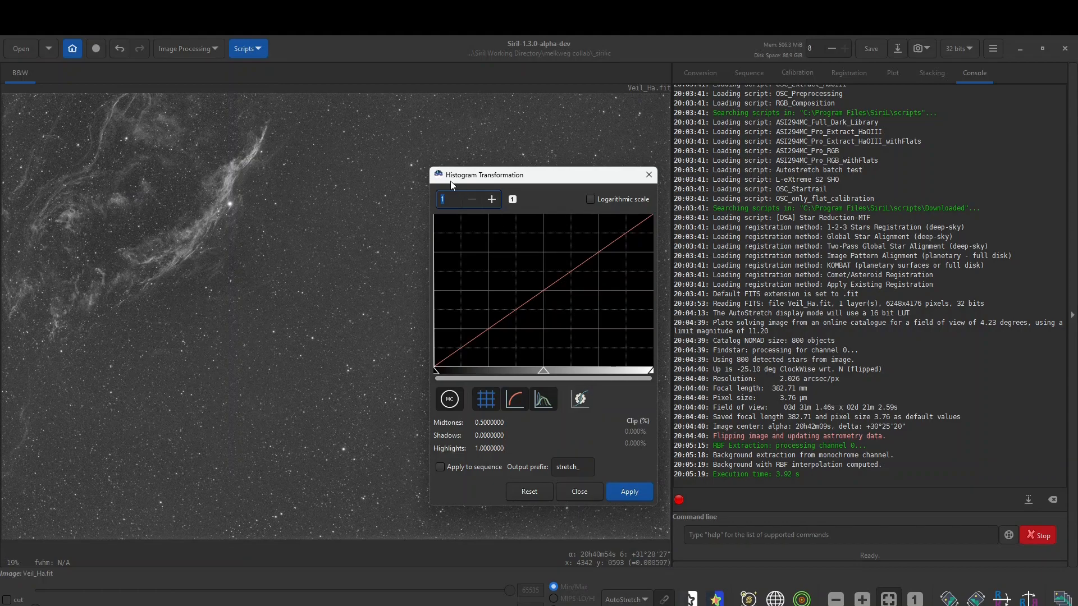
pyautogui.click(581, 399)
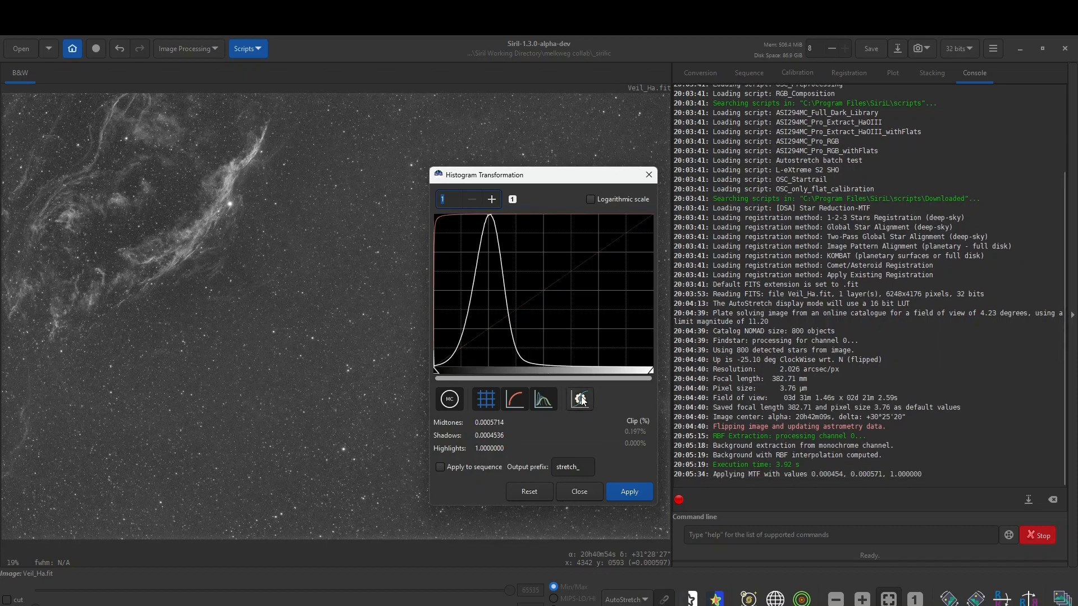
pyautogui.click(631, 491)
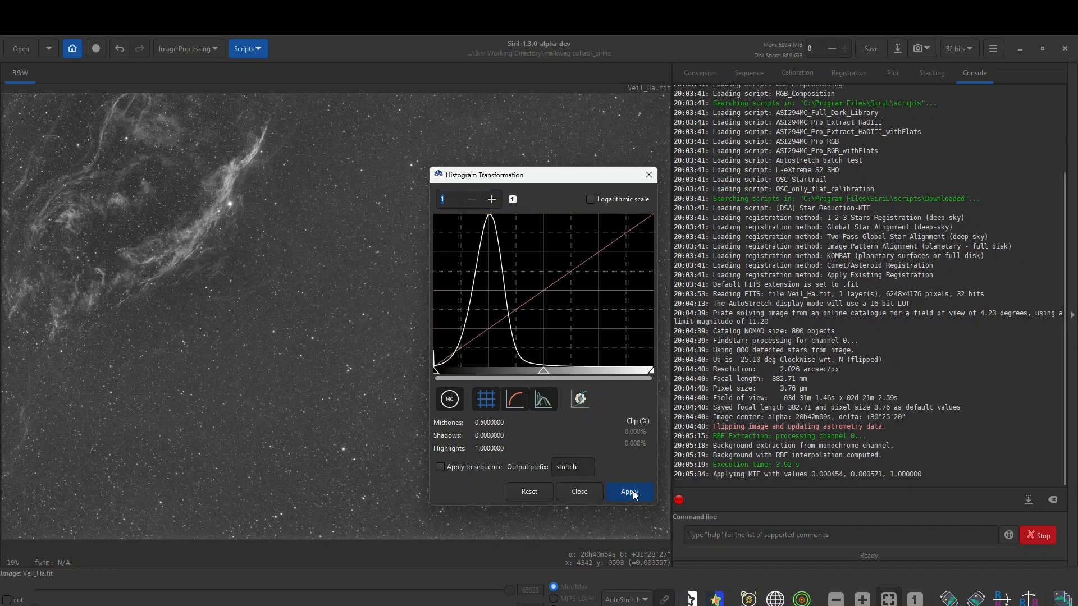
pyautogui.click(578, 491)
# Save the stretched panel as the 32-bit floating point TIFF Veil_Ha.tif in the _sirilic folder.
pyautogui.click(895, 51)
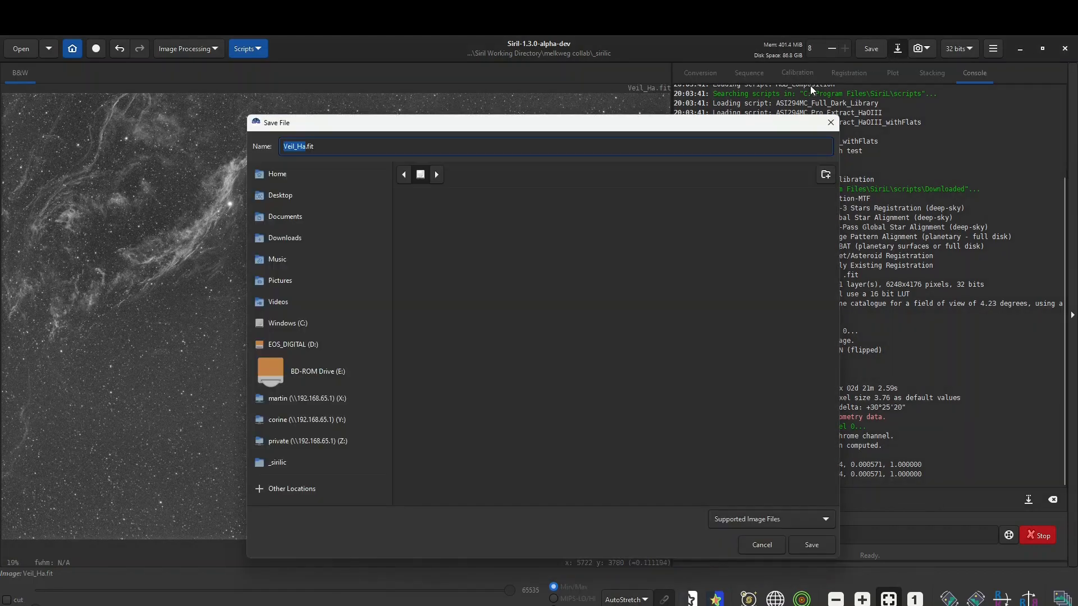
pyautogui.click(787, 521)
pyautogui.click(770, 490)
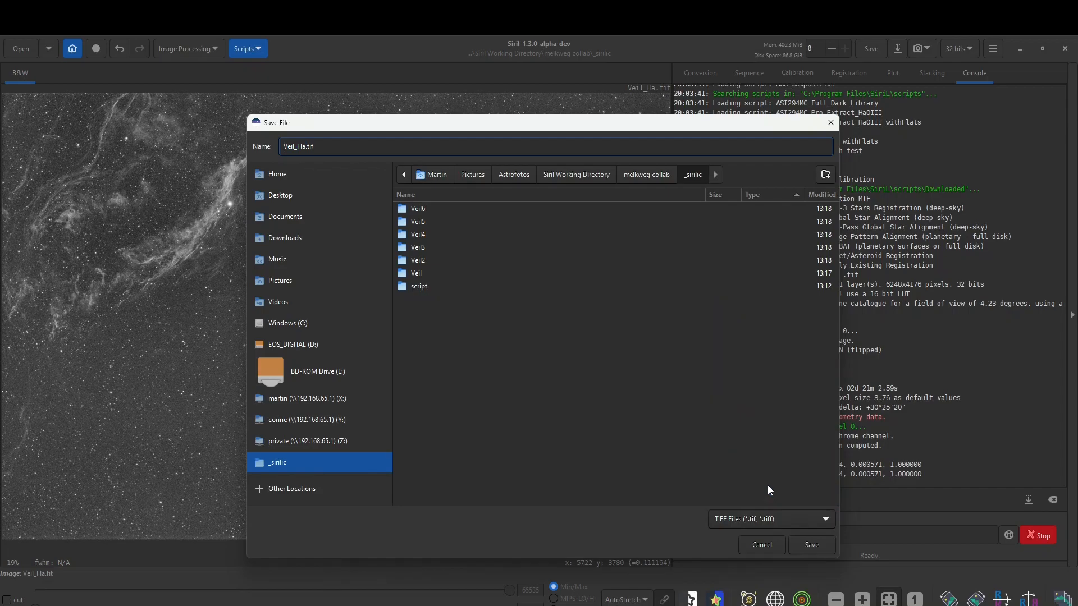
pyautogui.click(810, 546)
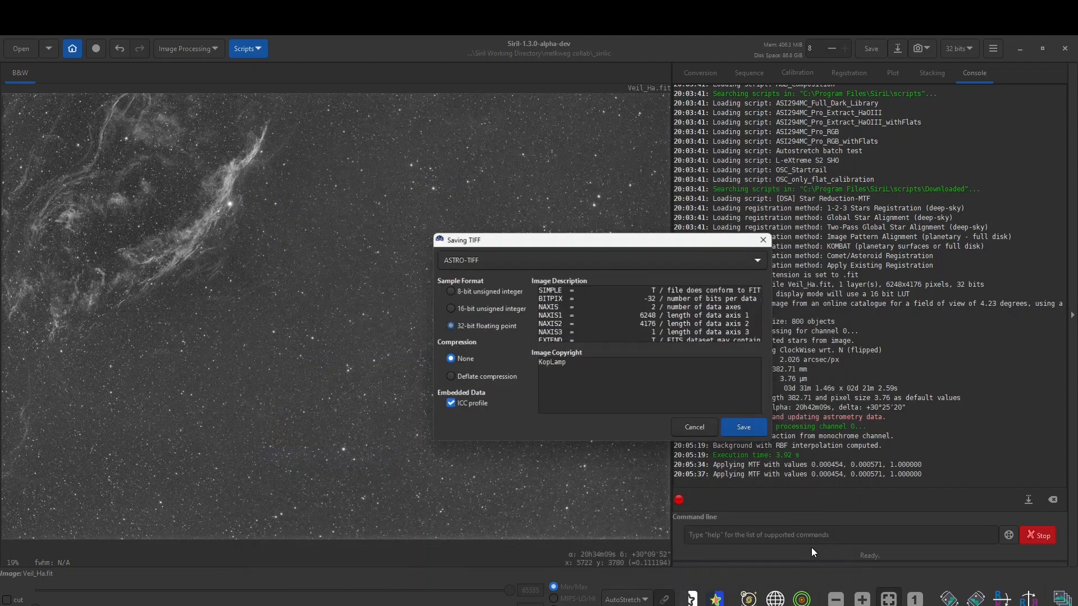
pyautogui.click(747, 427)
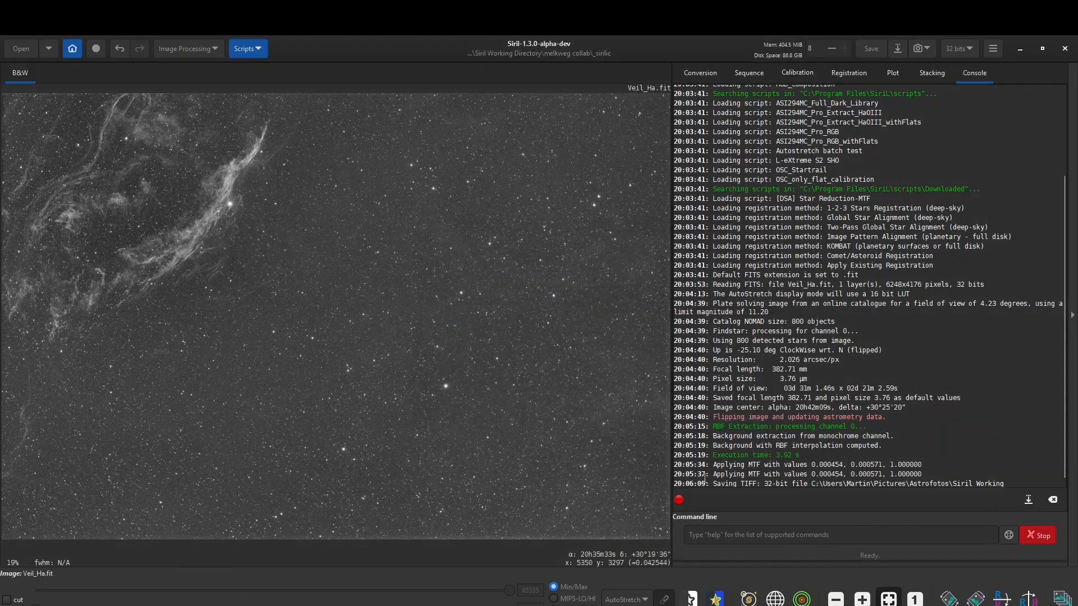
# Load Veil2_Ha.fit from the _sirilic folder into Siril.
pyautogui.click(337, 605)
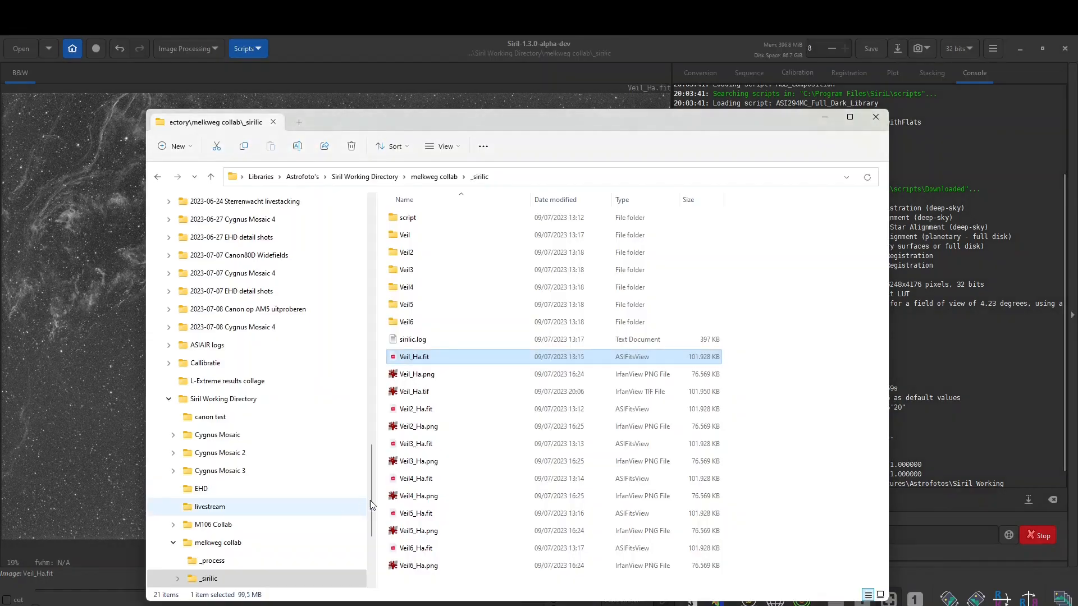
pyautogui.moveTo(422, 415); pyautogui.dragTo(129, 320)
# Load Veil3_Ha.fit in place of the current image and plate solve it with flipping if needed enabled.
pyautogui.moveTo(422, 462); pyautogui.dragTo(79, 383)
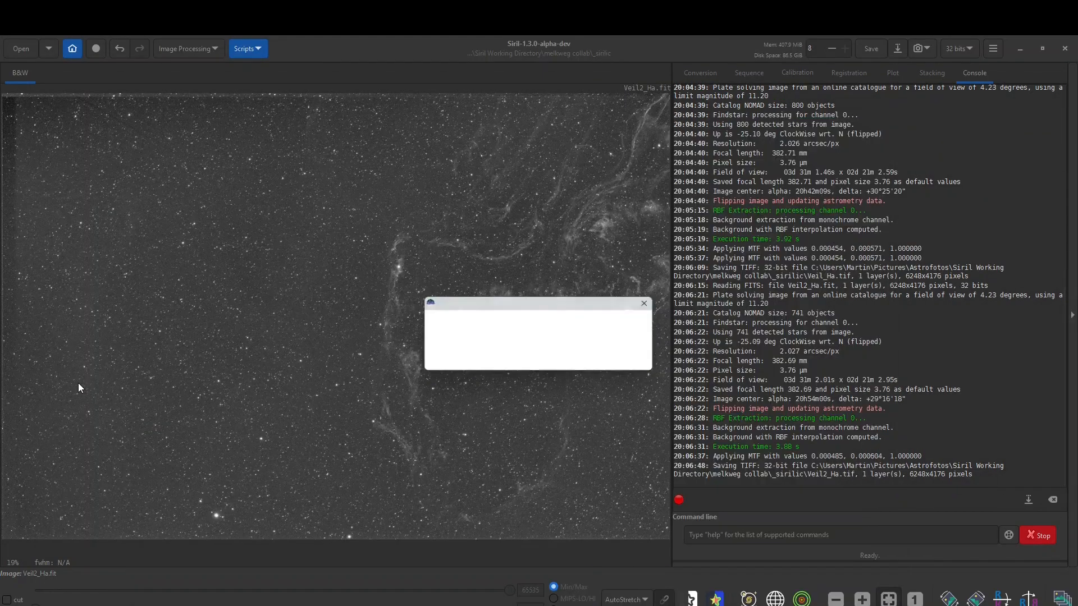
pyautogui.click(596, 365)
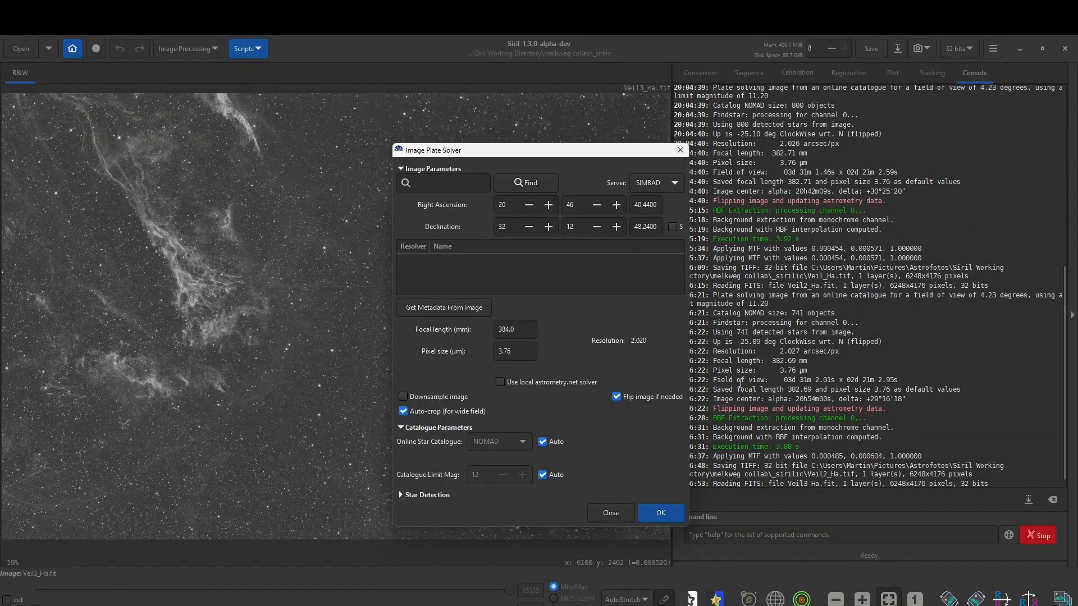
pyautogui.click(648, 515)
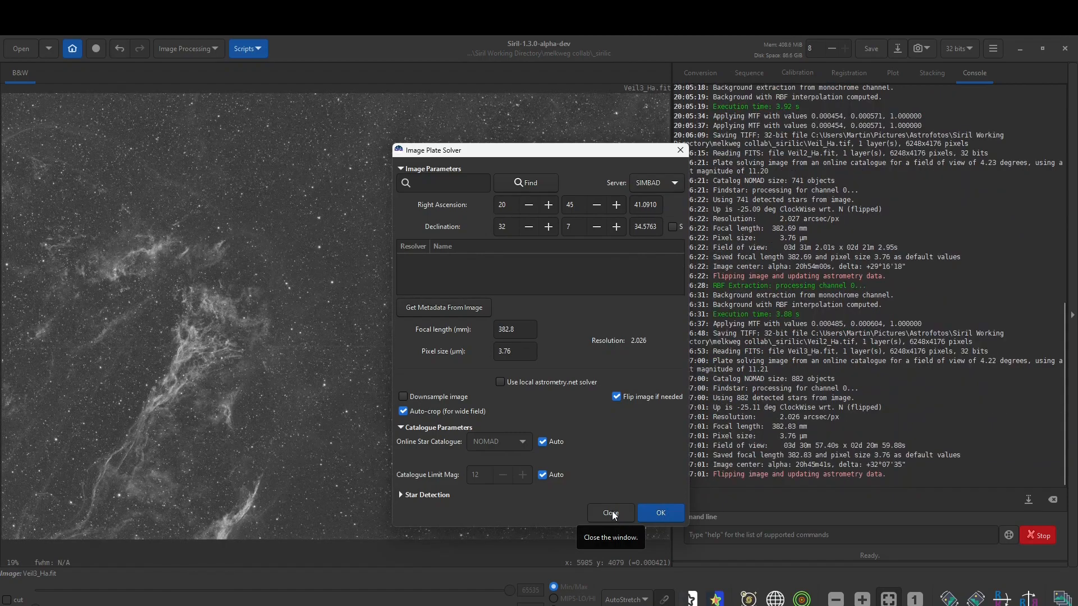
# Subtract the background of Veil3_Ha.fit using generated RBF samples with dither, and open the histogram transformation.
pyautogui.click(179, 47)
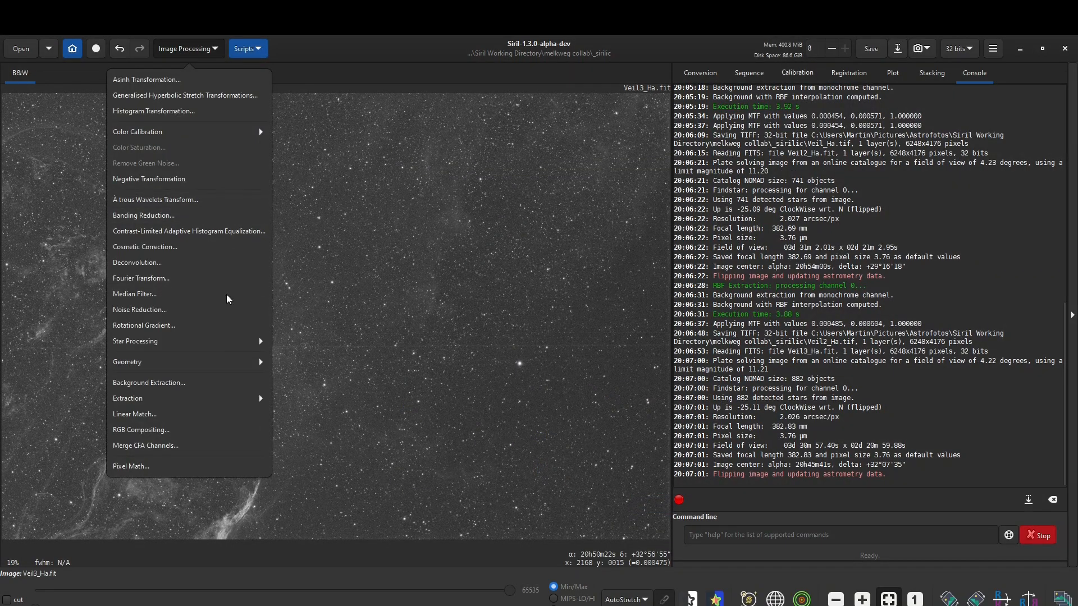
pyautogui.click(194, 385)
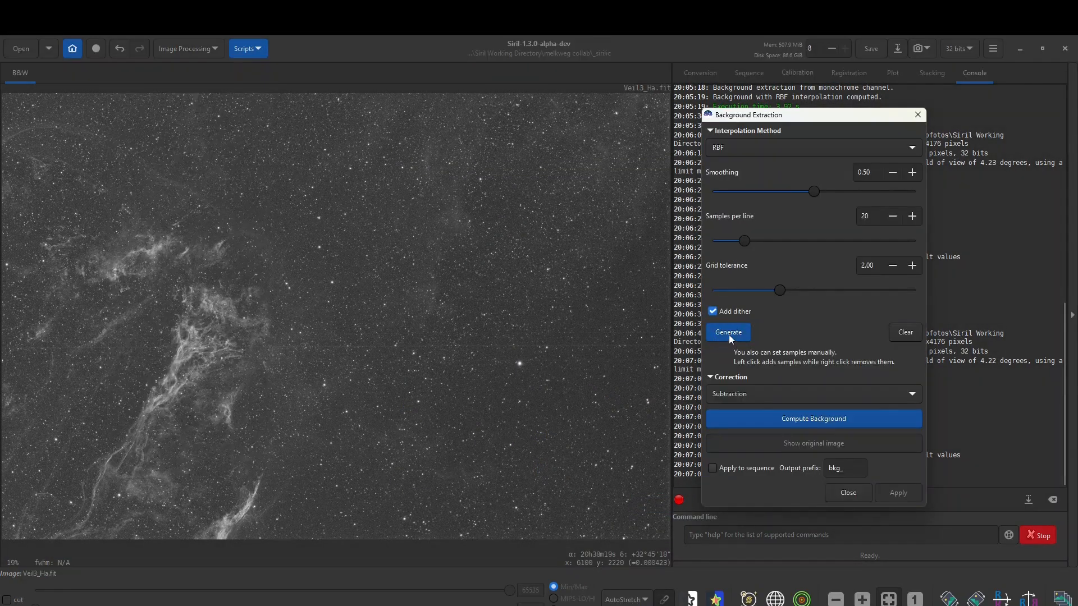
pyautogui.click(728, 333)
pyautogui.click(834, 426)
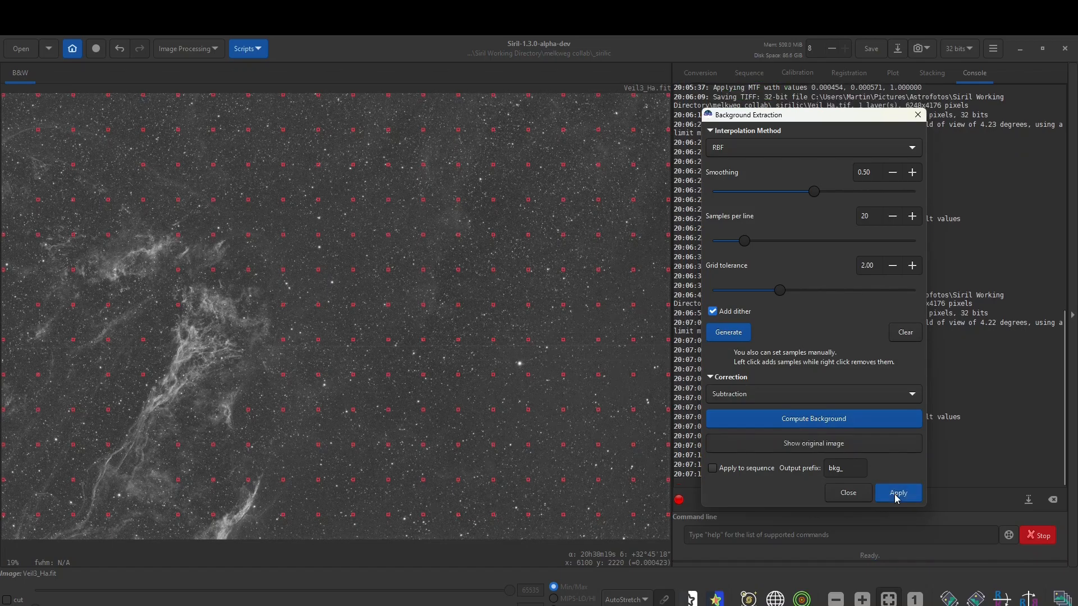
pyautogui.click(894, 493)
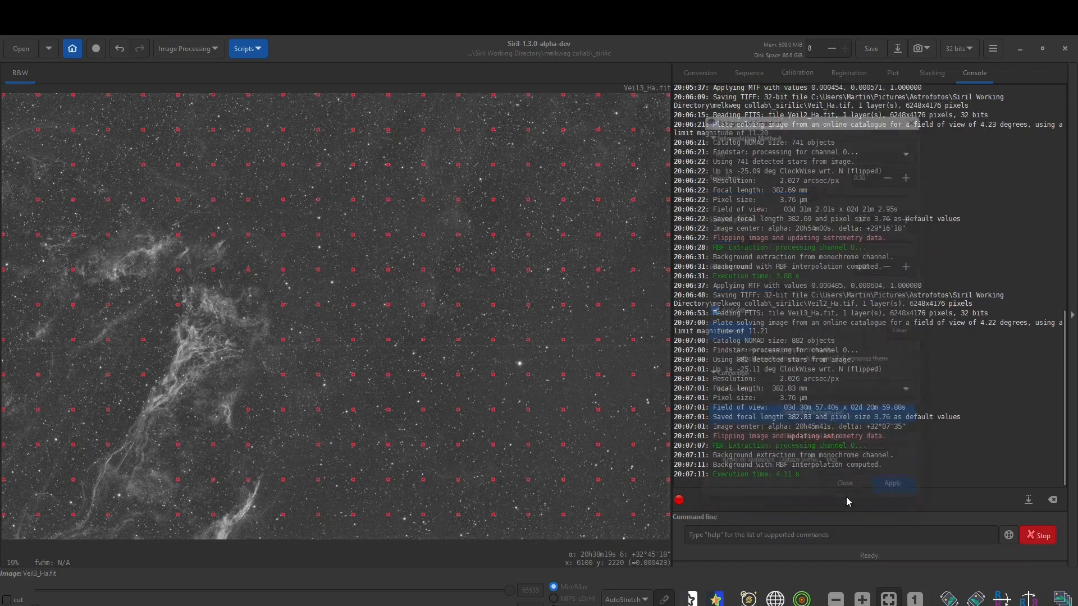
pyautogui.click(180, 47)
pyautogui.click(187, 111)
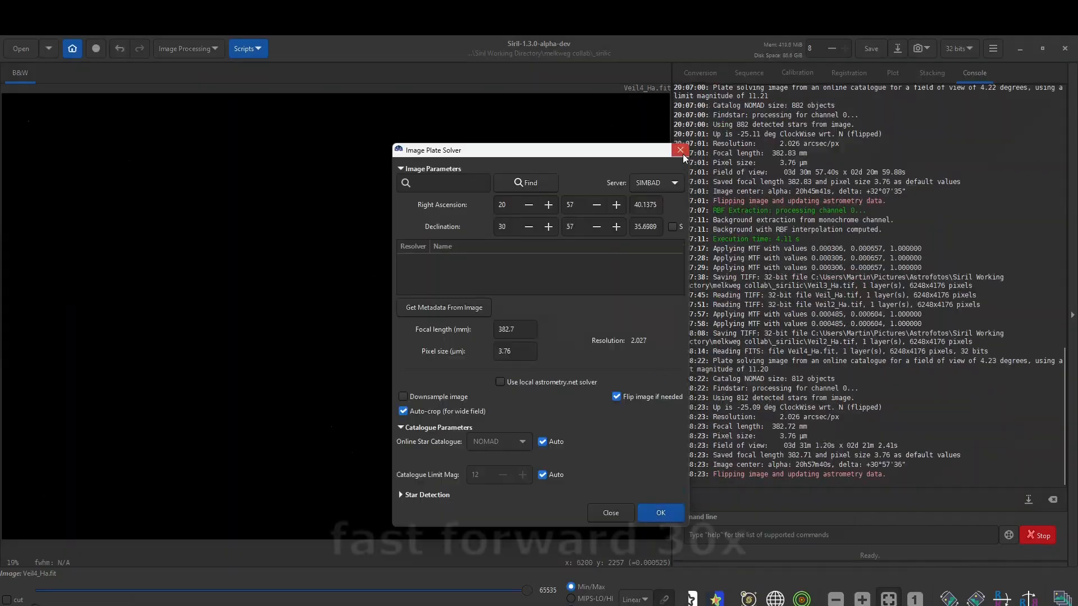
# Close the plate solver and open the histogram transformation for Veil4_Ha.fit.
pyautogui.click(680, 150)
pyautogui.click(187, 48)
pyautogui.click(187, 111)
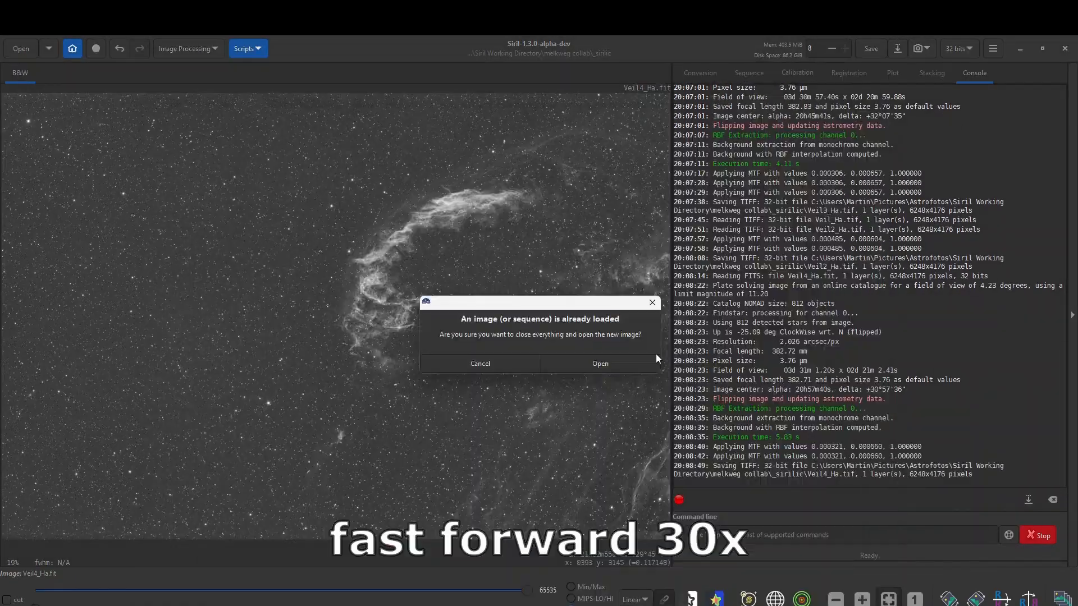
# Replace the loaded image with Veil5_Ha.fit, compute and apply its background extraction, and open the histogram transformation.
pyautogui.click(598, 363)
pyautogui.click(847, 424)
pyautogui.click(894, 492)
pyautogui.click(187, 49)
pyautogui.click(186, 110)
# Generate background samples for Veil6_Ha.fit, compute the RBF background and apply the subtraction.
pyautogui.click(726, 332)
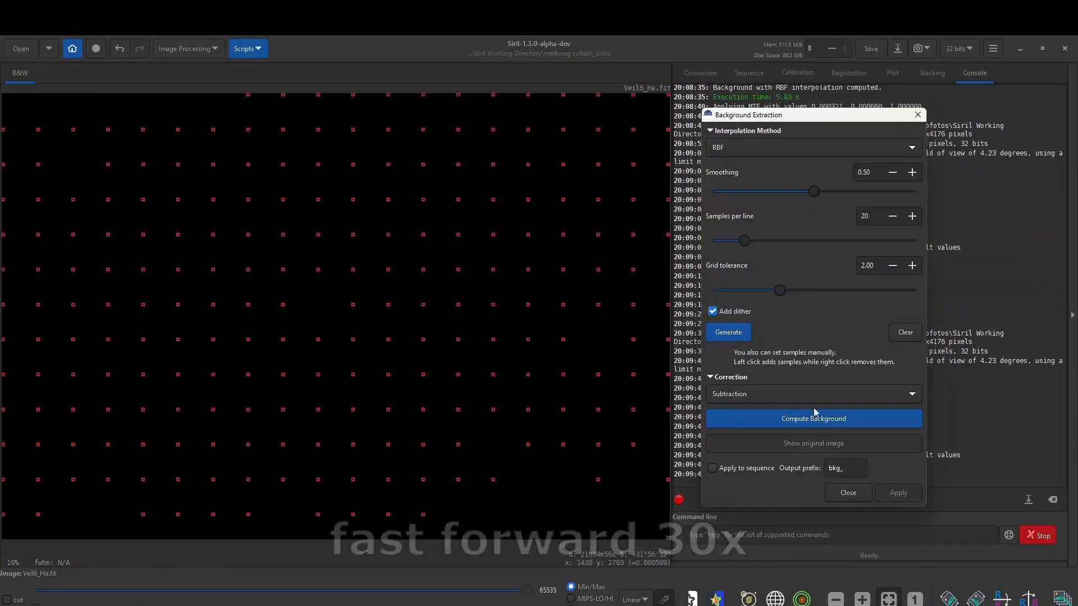
pyautogui.click(813, 417)
pyautogui.click(898, 492)
# Apply an automatic histogram stretch to the Veil6_Ha image.
pyautogui.click(187, 48)
pyautogui.click(187, 111)
pyautogui.click(581, 399)
pyautogui.click(628, 495)
# Save the stretched panel as the TIFF file Veil6_Ha.tif in the _sirilic folder.
pyautogui.click(897, 49)
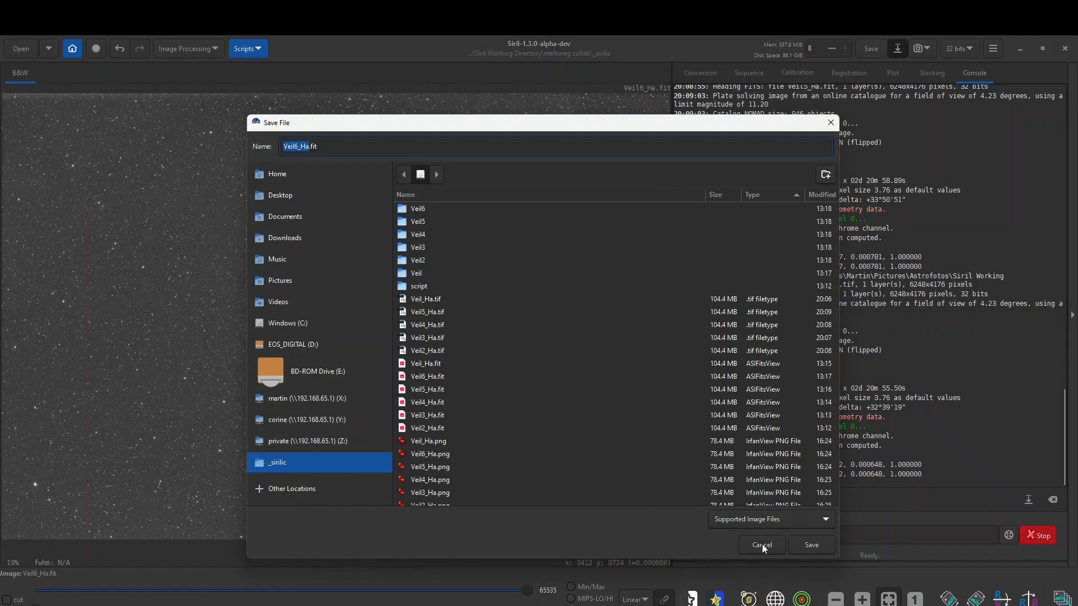
pyautogui.click(776, 519)
pyautogui.click(759, 488)
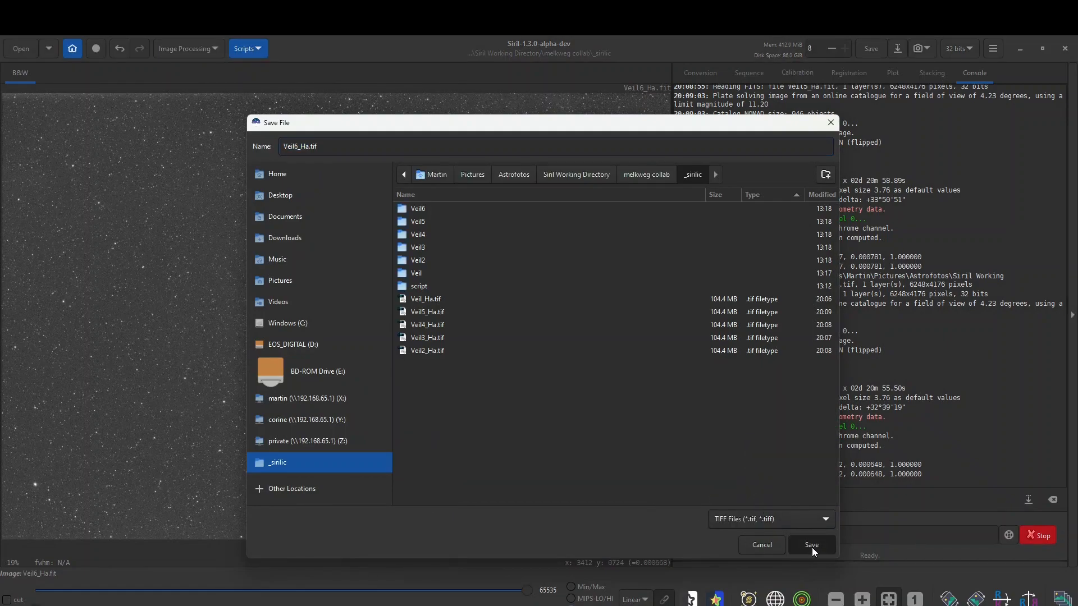
pyautogui.click(811, 547)
pyautogui.click(687, 427)
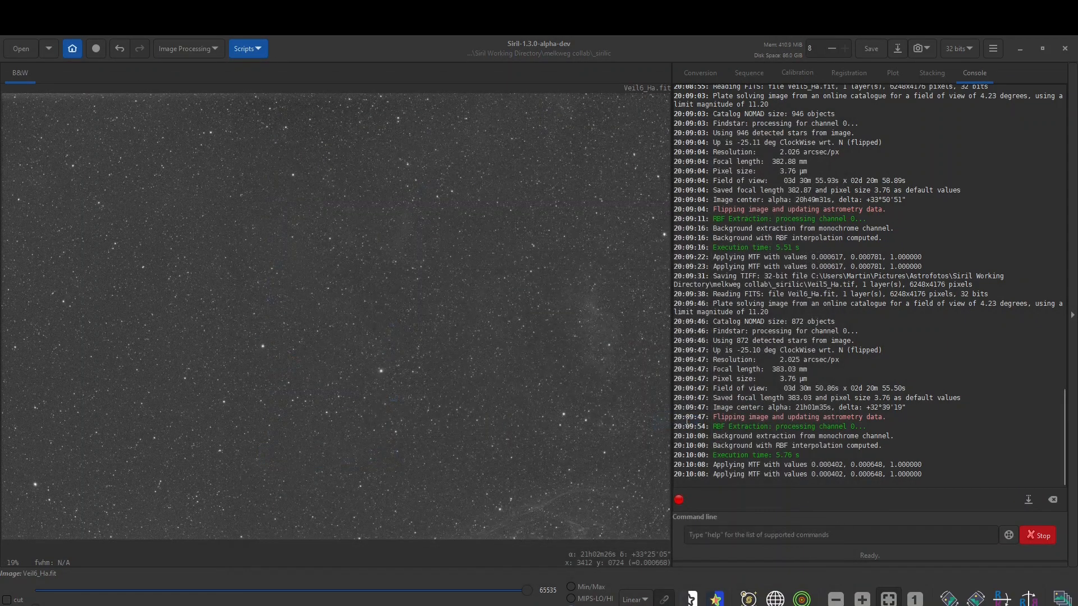
# Switch to File Explorer and sort the _sirilic folder by file type to group the TIFF panels.
pyautogui.click(527, 605)
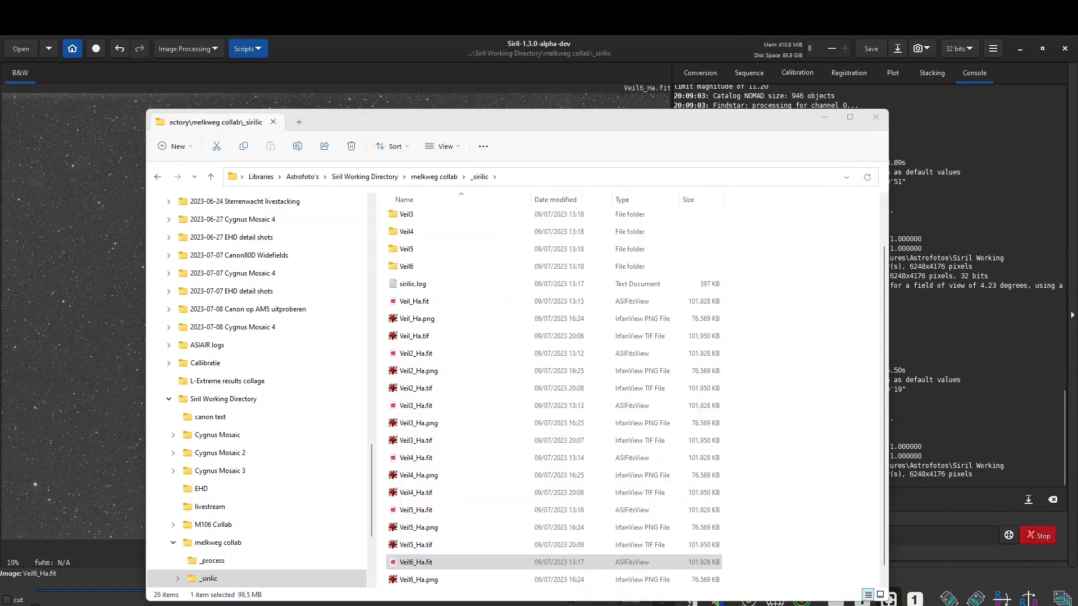
pyautogui.click(654, 200)
pyautogui.scroll(-2, 437, 477)
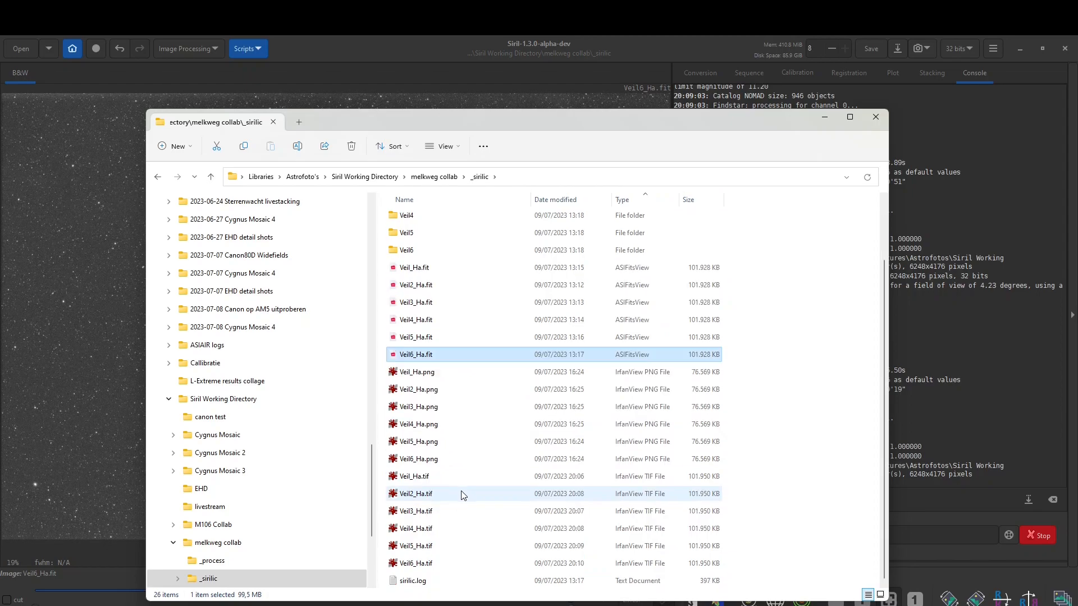
# Select the six panels Veil_Ha.tif through Veil6_Ha.tif and send them to Image Composite Editor for stitching.
pyautogui.click(442, 477)
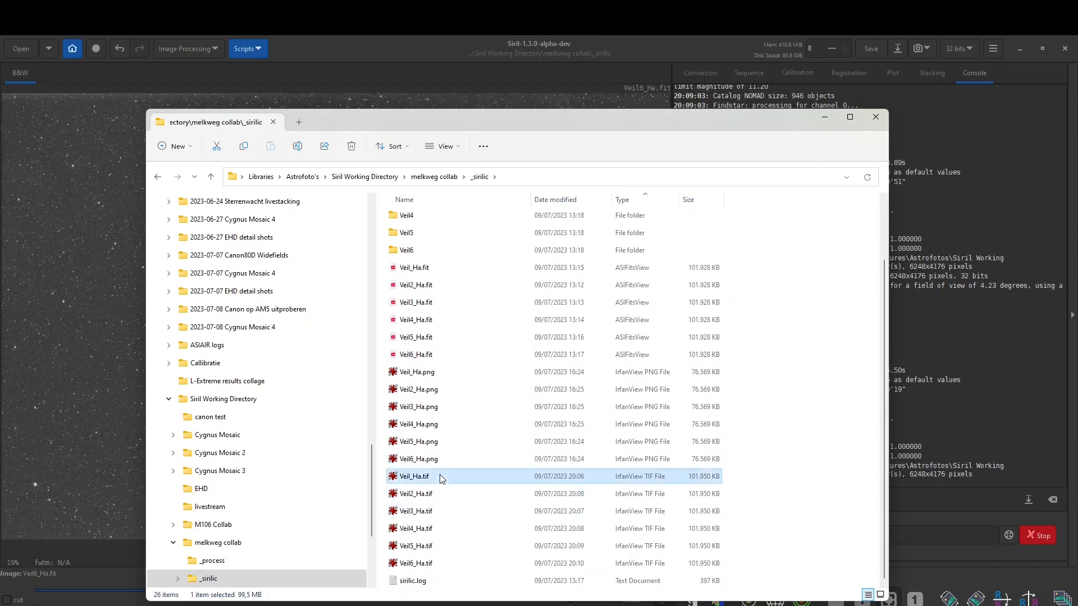
pyautogui.keyDown('shift'); pyautogui.click(442, 562); pyautogui.keyUp('shift')
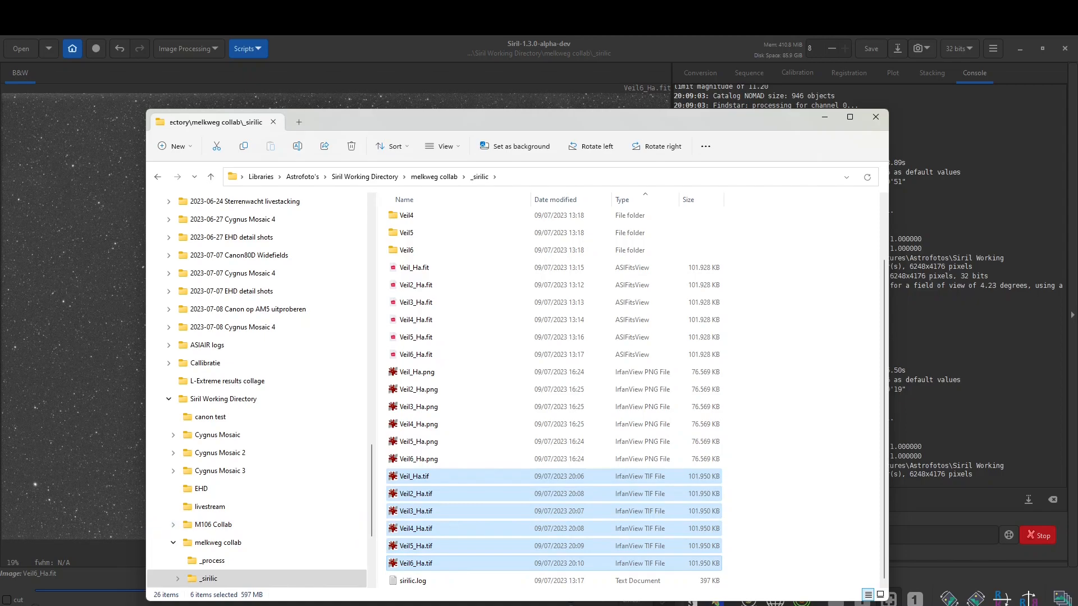
pyautogui.moveTo(175, 605)
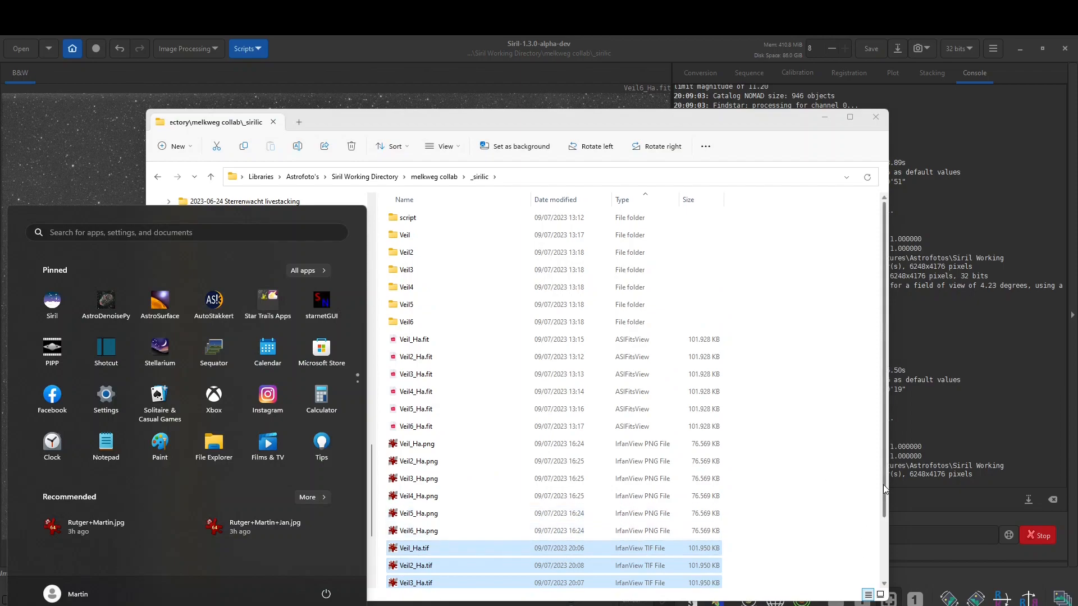
pyautogui.moveTo(883, 484); pyautogui.dragTo(882, 546)
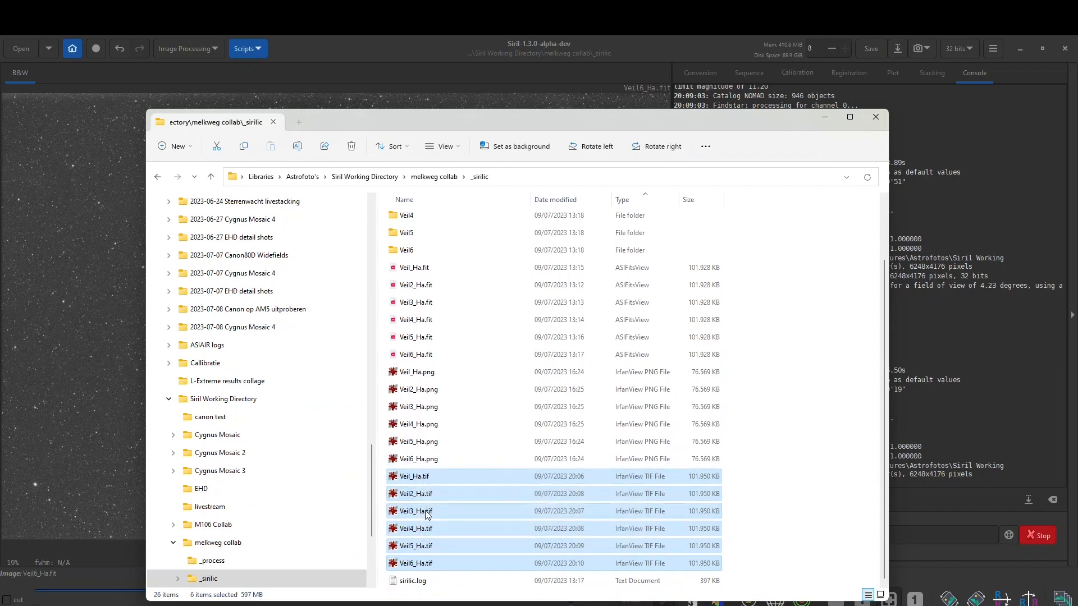
pyautogui.rightClick(419, 478)
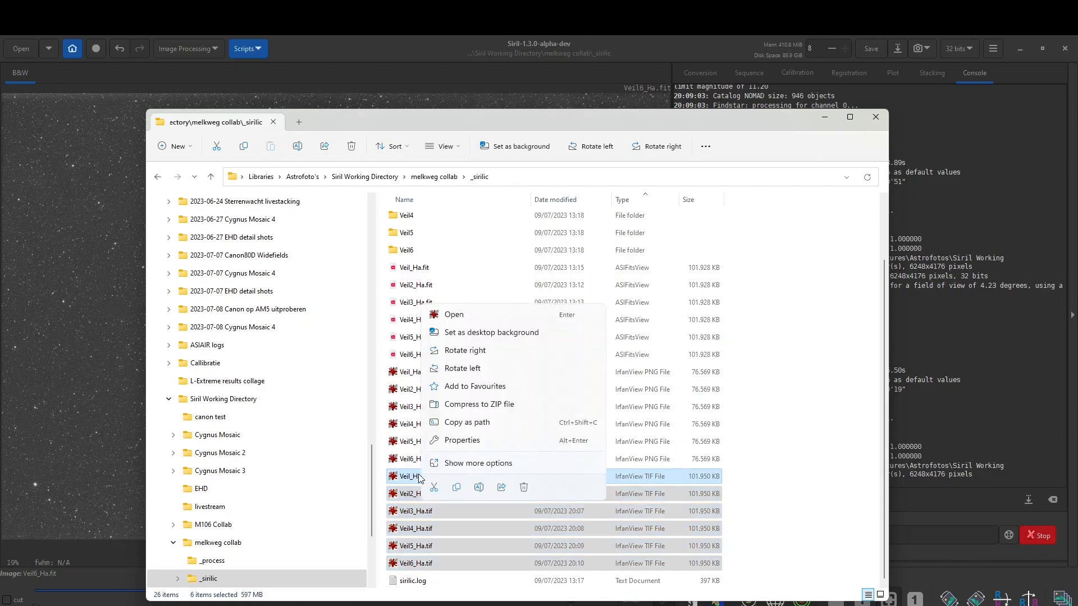
pyautogui.click(471, 463)
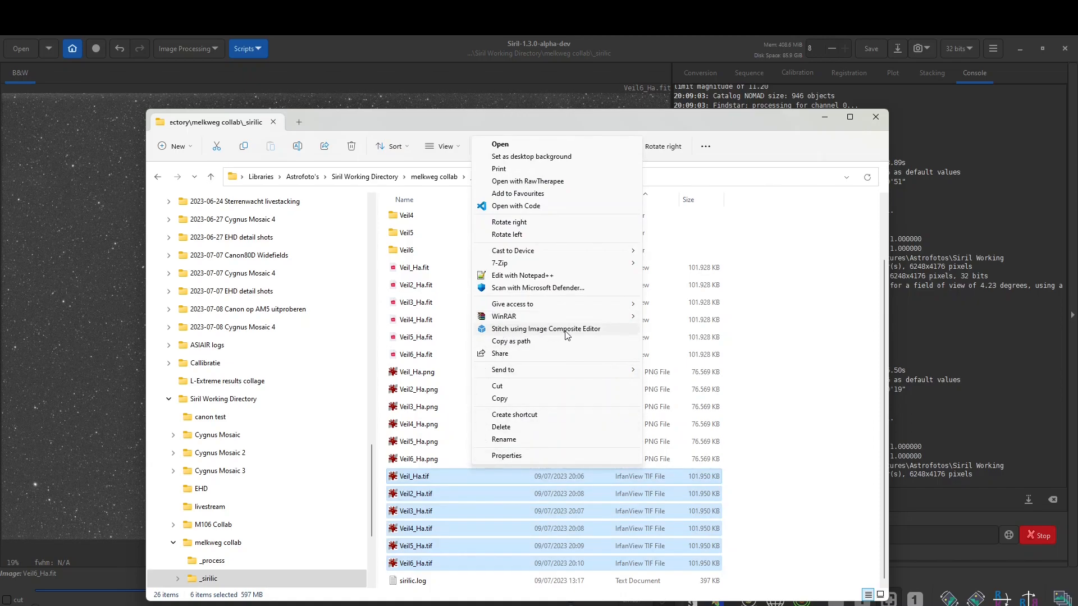
pyautogui.click(592, 332)
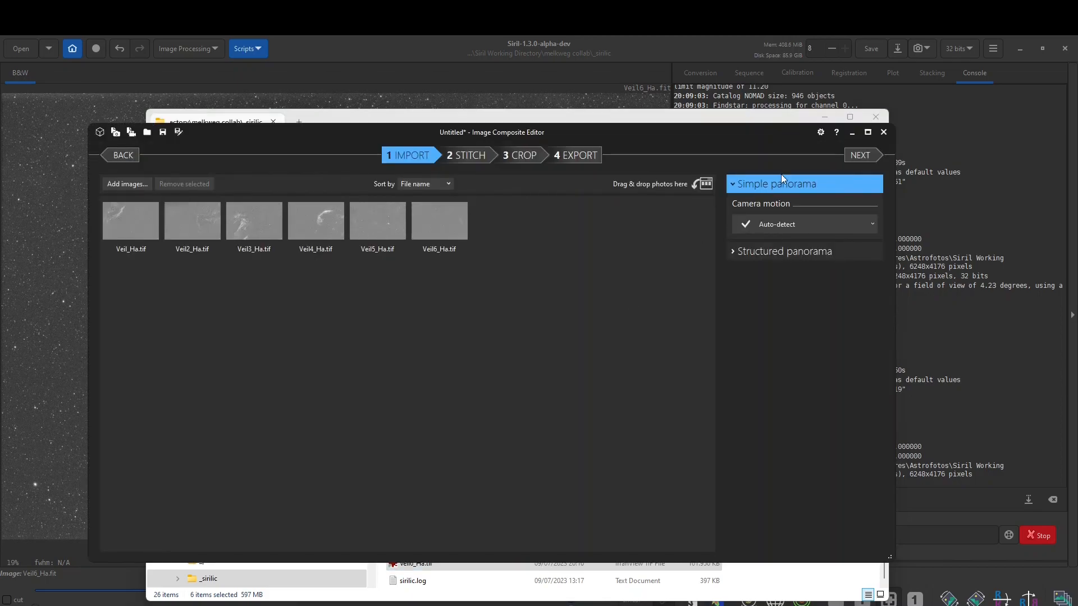
# Maximize the Image Composite Editor window and stitch the six panels as a simple panorama with auto-detected camera motion.
pyautogui.click(850, 118)
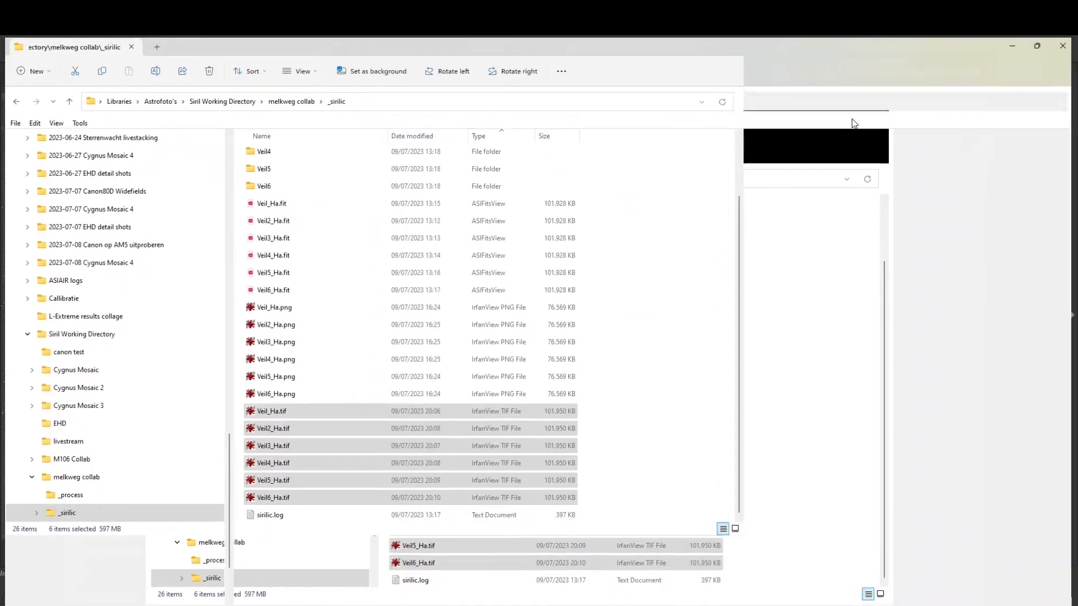
pyautogui.hotkey('alt', 'Tab')
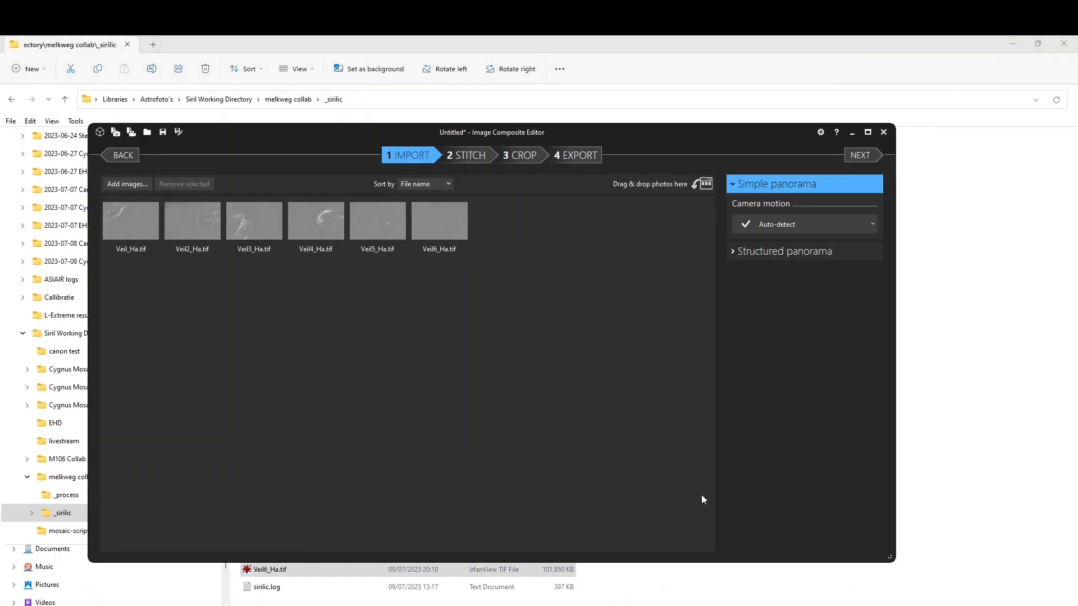
pyautogui.click(867, 132)
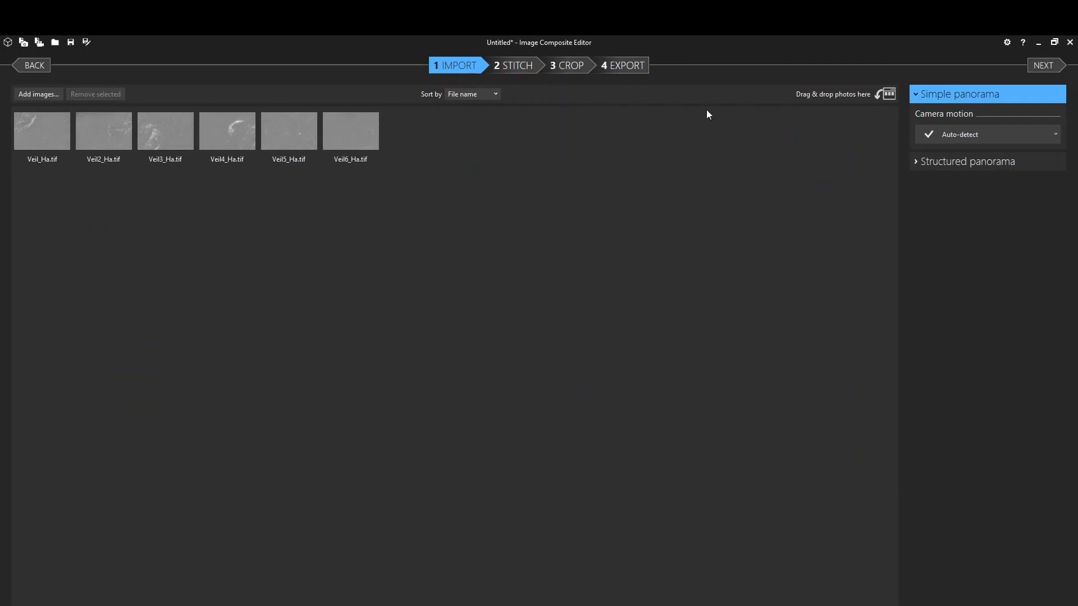
pyautogui.click(1042, 67)
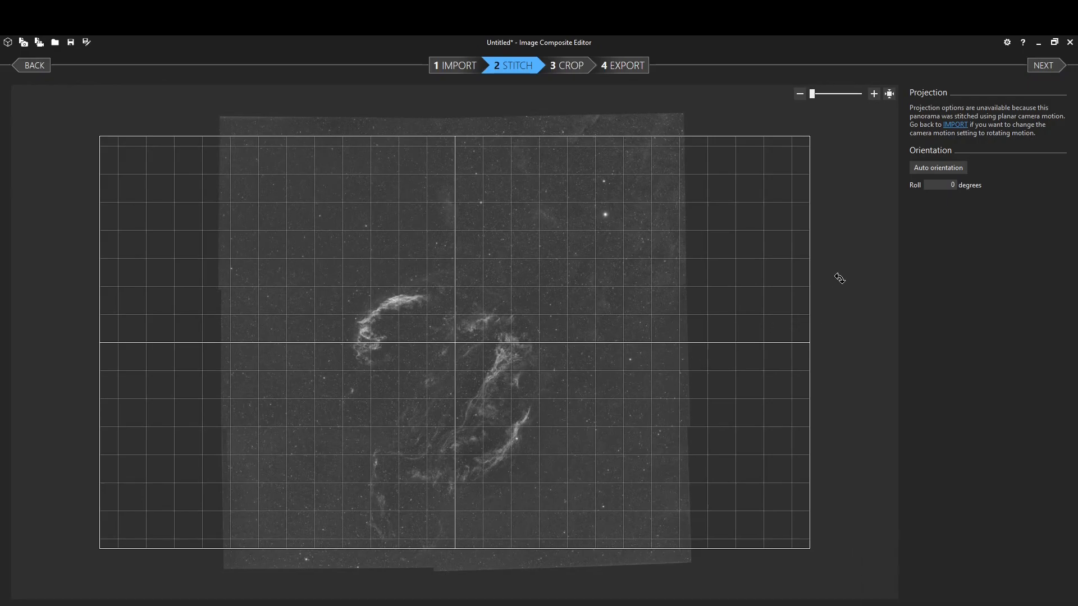
# Remove the crop from the stitched mosaic so its full extent is kept.
pyautogui.click(578, 66)
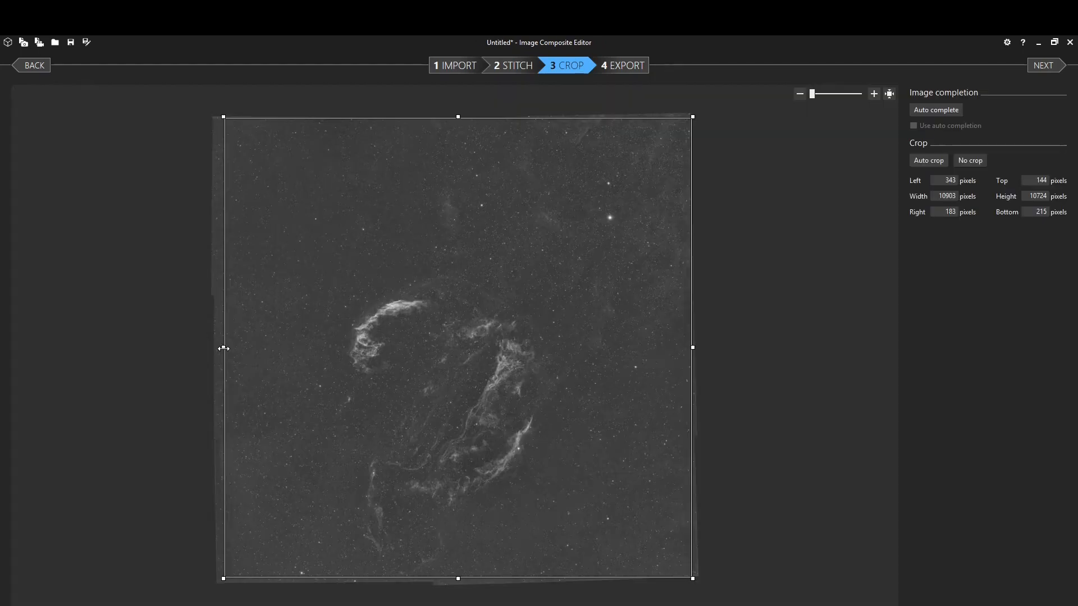
pyautogui.moveTo(221, 348); pyautogui.dragTo(192, 351)
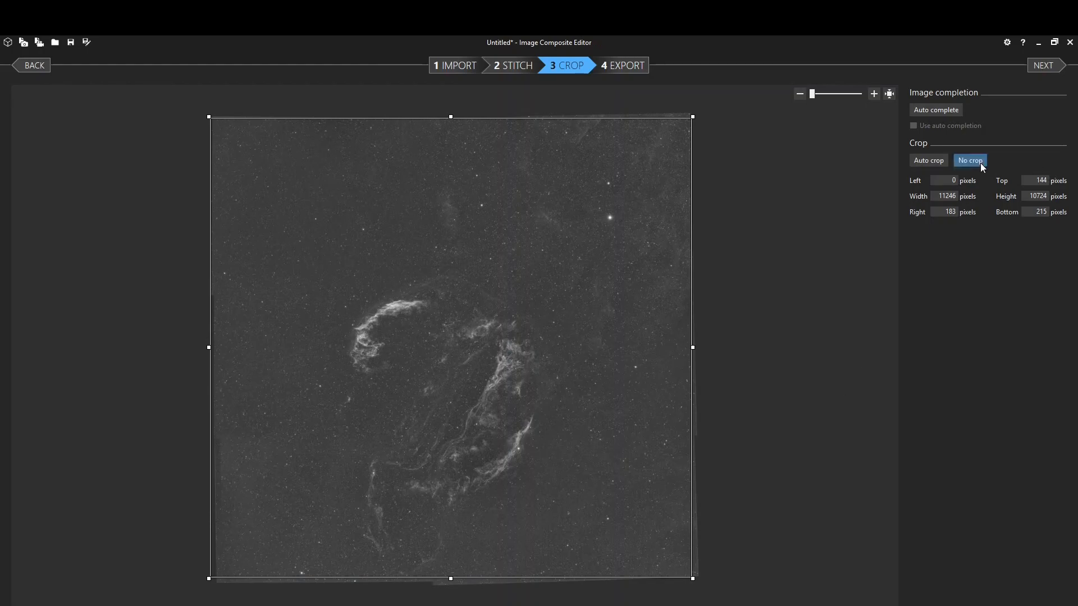
pyautogui.click(964, 161)
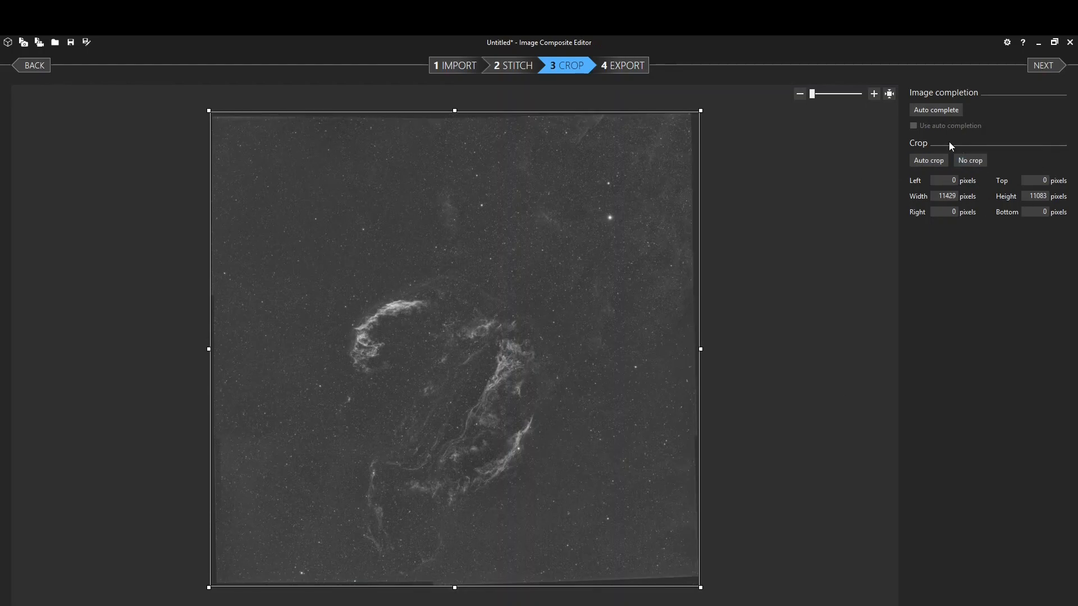
# Export the mosaic as the TIFF image Veil_Ha_stitch.tiff in the Siril Working Directory folder.
pyautogui.click(1042, 65)
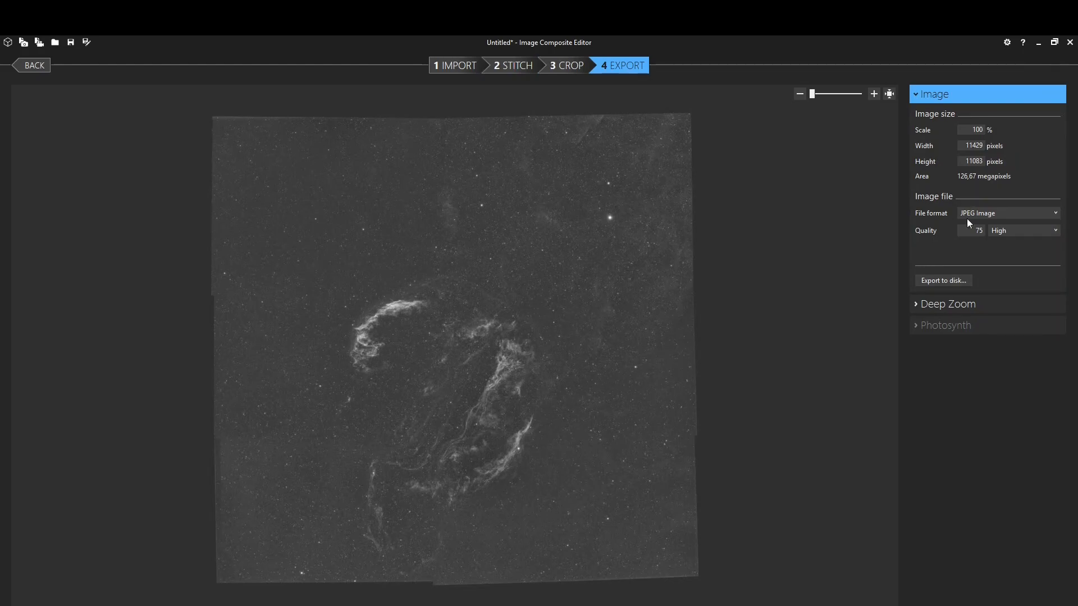
pyautogui.click(1005, 212)
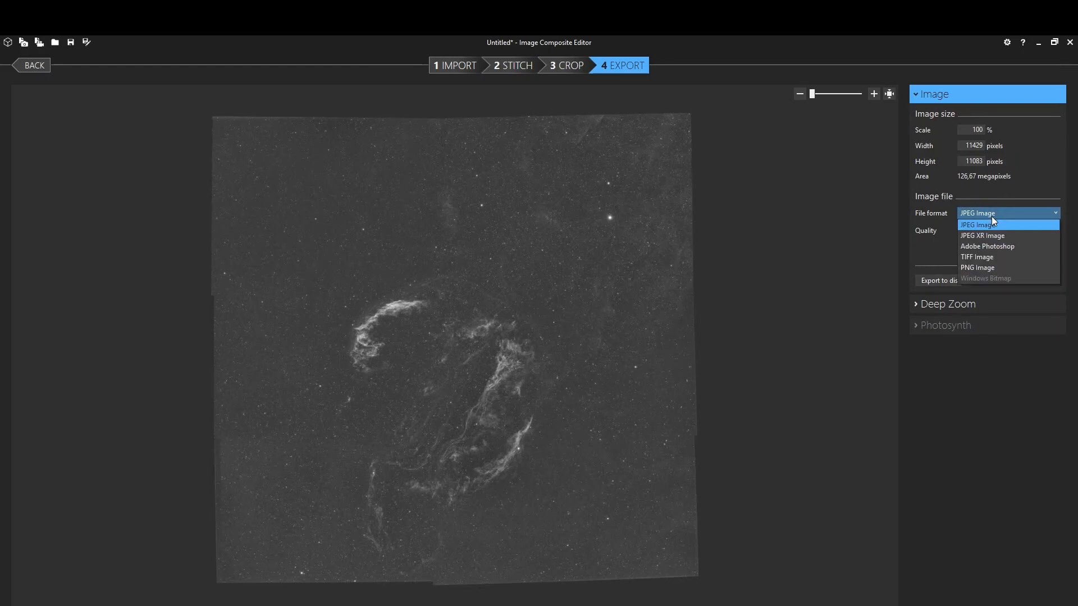
pyautogui.click(995, 257)
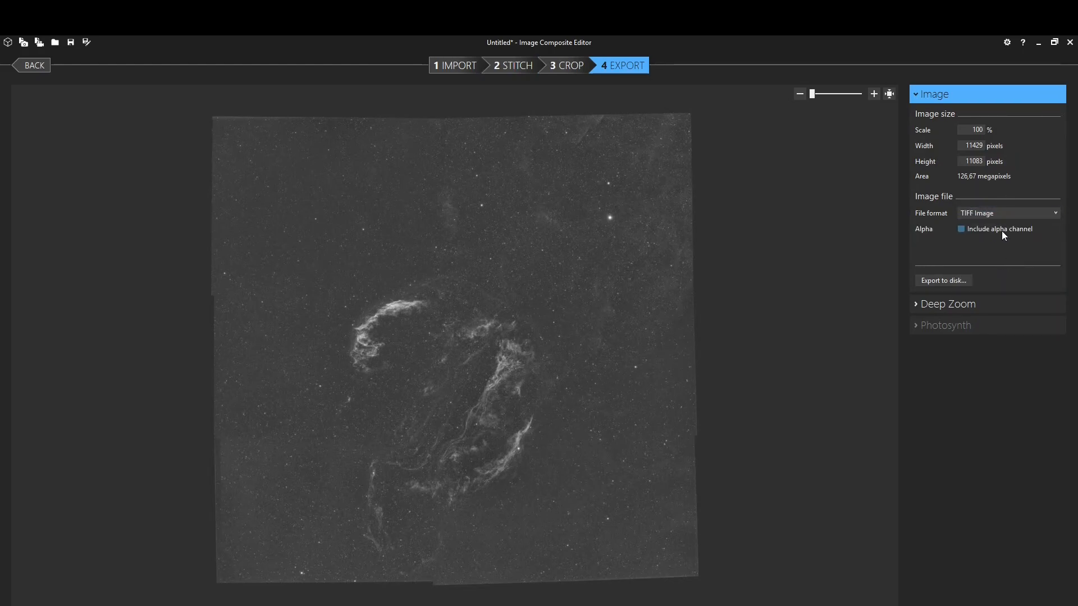
pyautogui.click(943, 285)
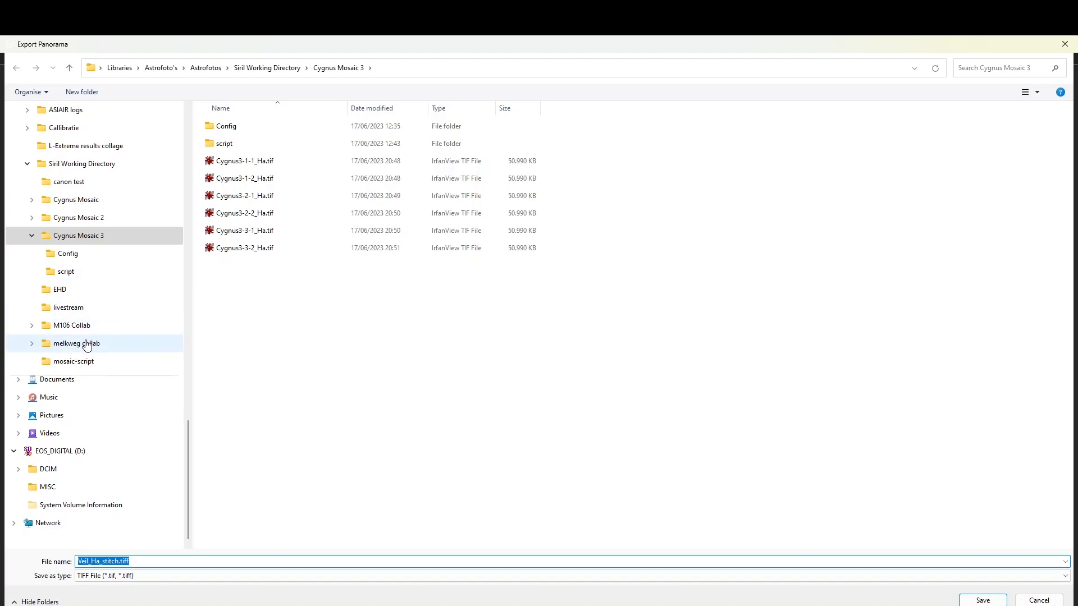
pyautogui.scroll(3, 75, 214)
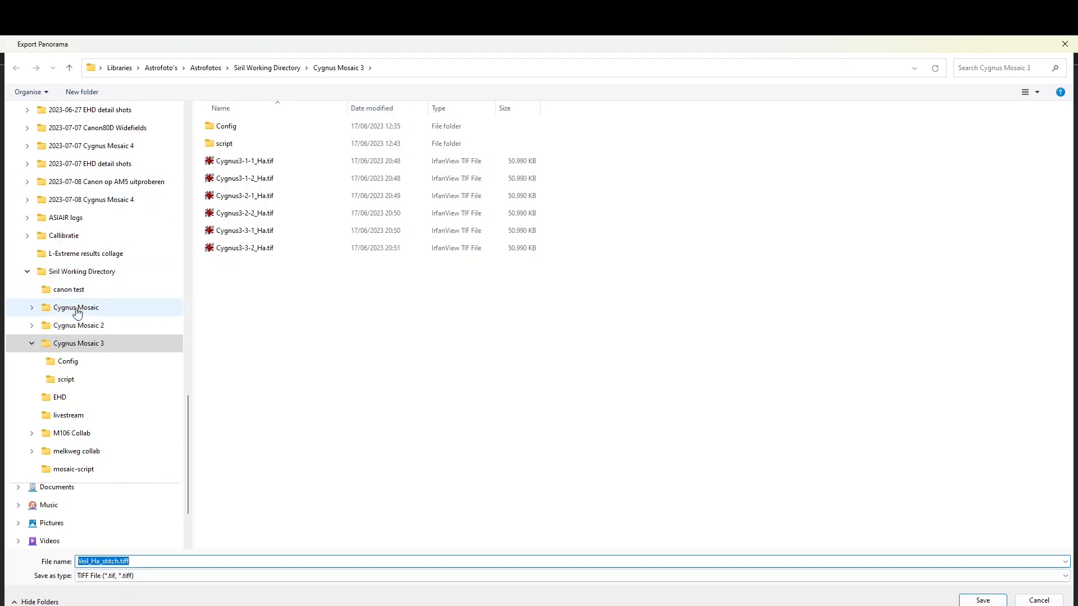
pyautogui.click(83, 273)
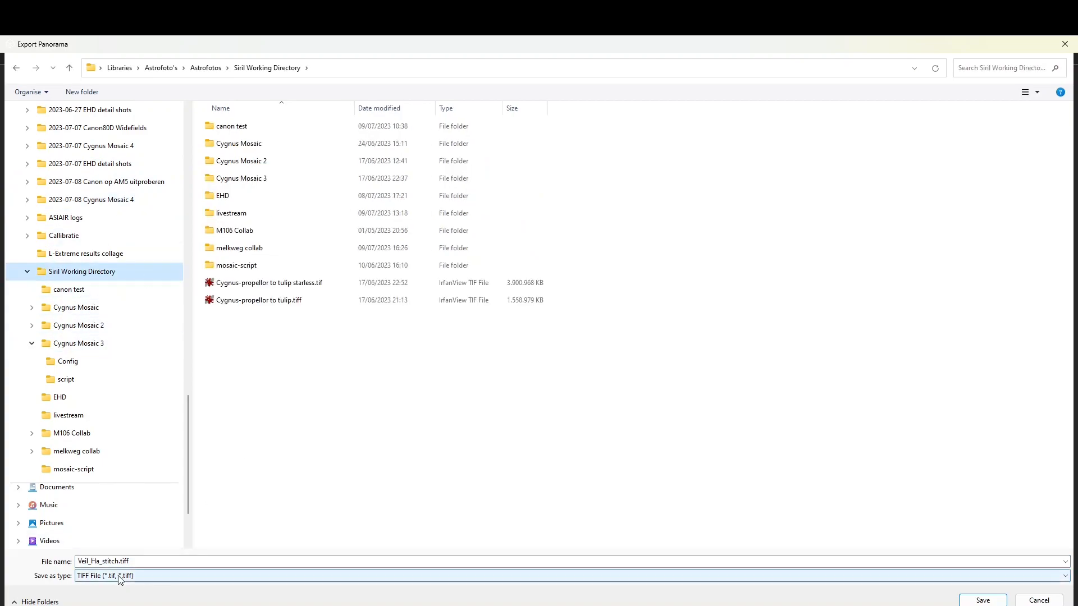
pyautogui.click(152, 561)
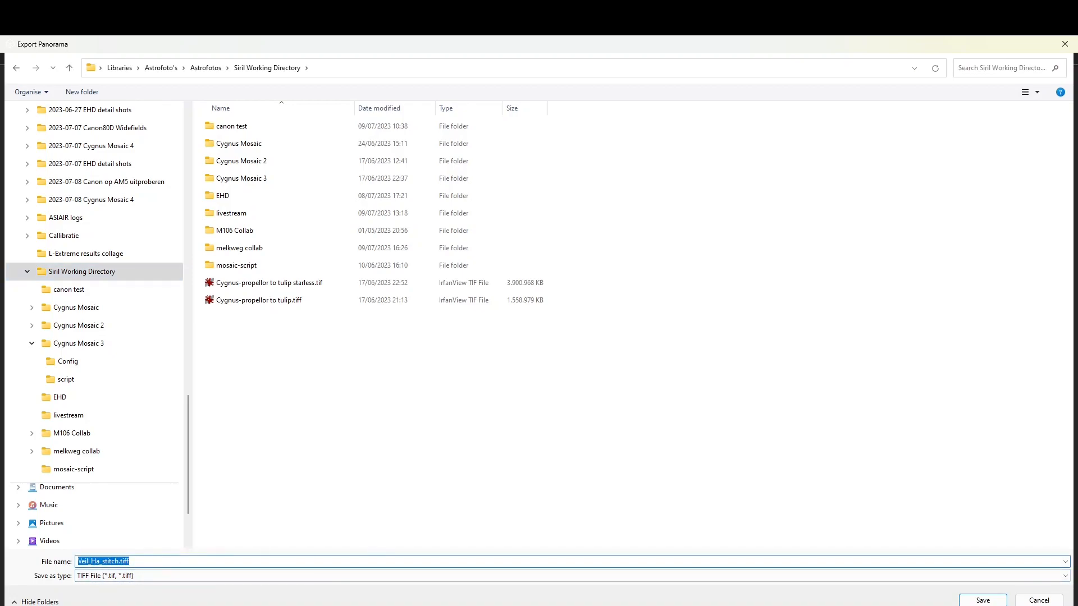
pyautogui.click(971, 600)
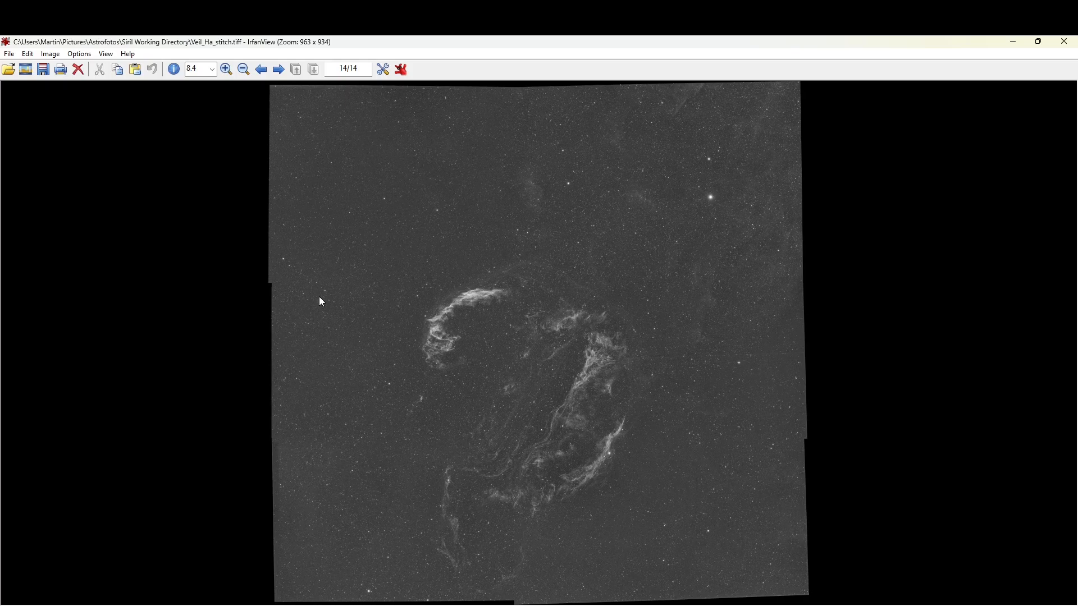
# Examine the nebula filaments and star field of Veil_Ha_stitch.tiff at 50% zoom, from the centre to the lower part.
pyautogui.click(212, 69)
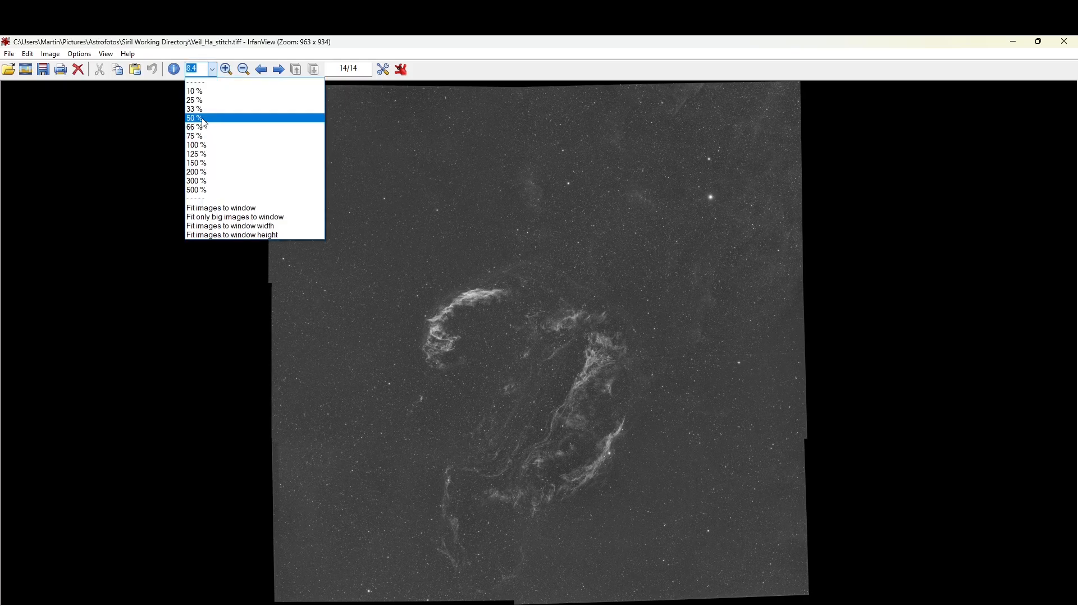
pyautogui.click(204, 119)
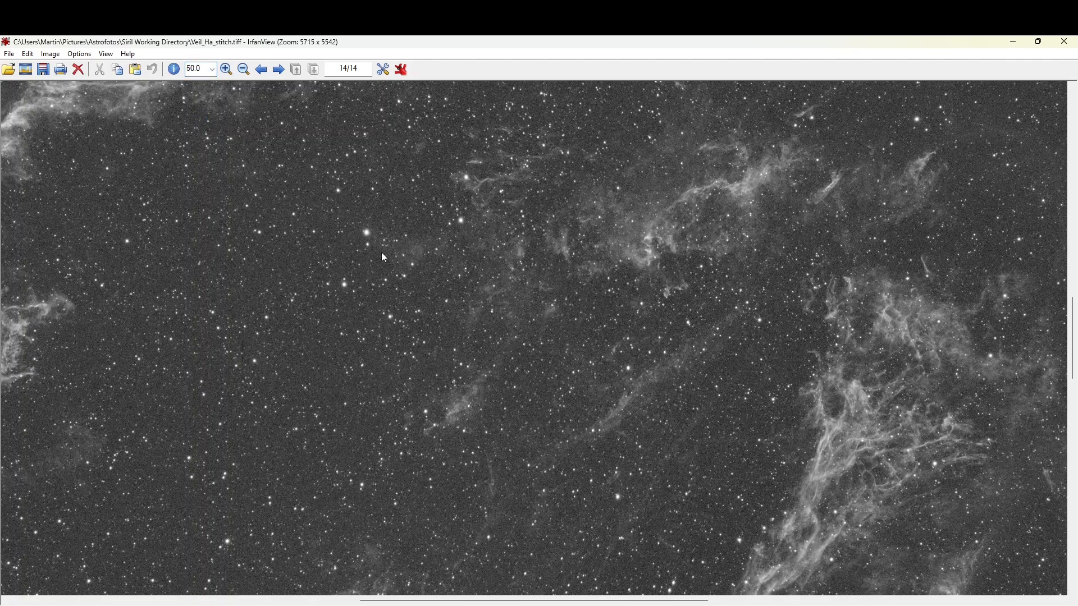
pyautogui.moveTo(766, 471); pyautogui.dragTo(404, 253)
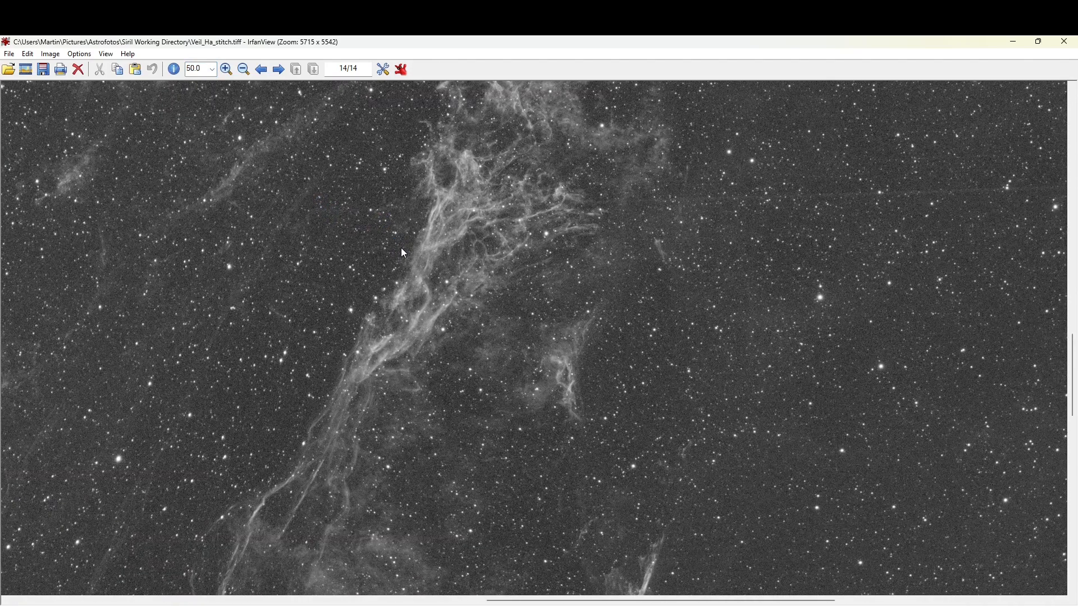
pyautogui.moveTo(567, 532); pyautogui.dragTo(693, 113)
pyautogui.moveTo(640, 361); pyautogui.dragTo(499, 444)
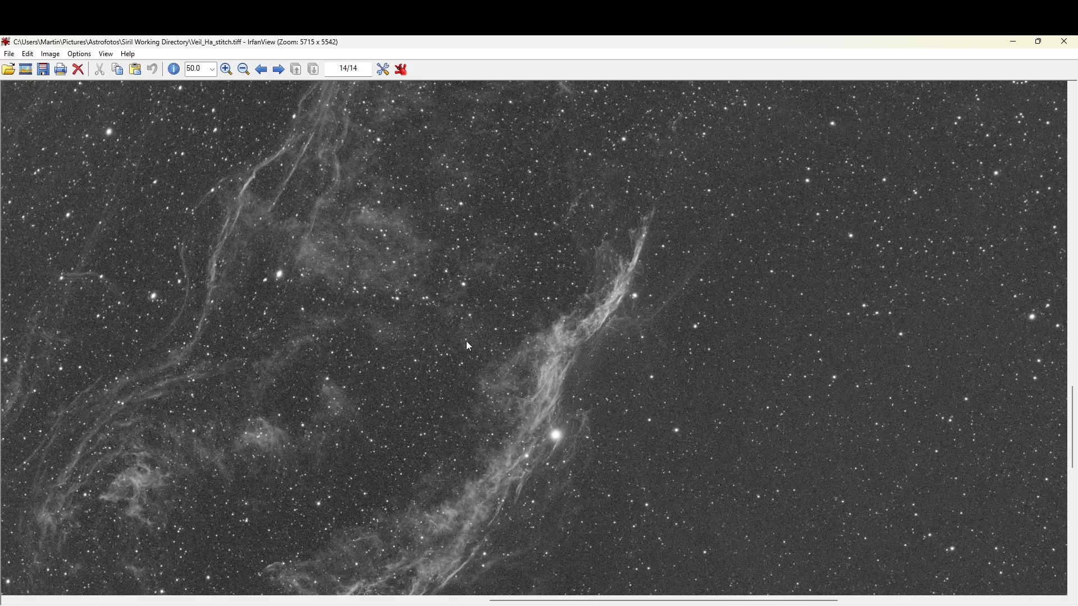
pyautogui.moveTo(467, 345); pyautogui.dragTo(832, 173)
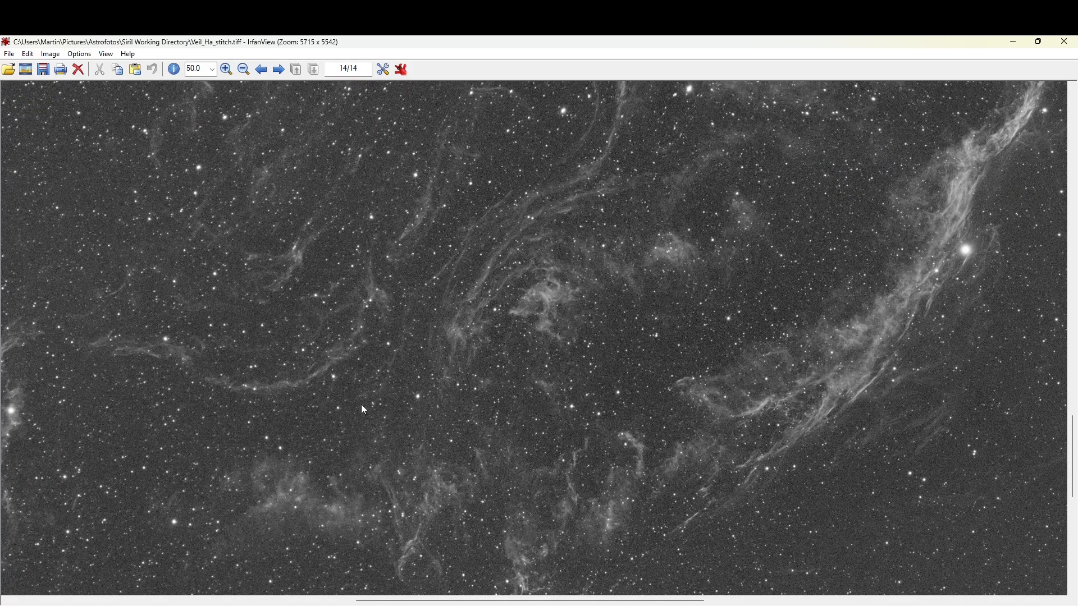
pyautogui.moveTo(364, 410); pyautogui.dragTo(852, 105)
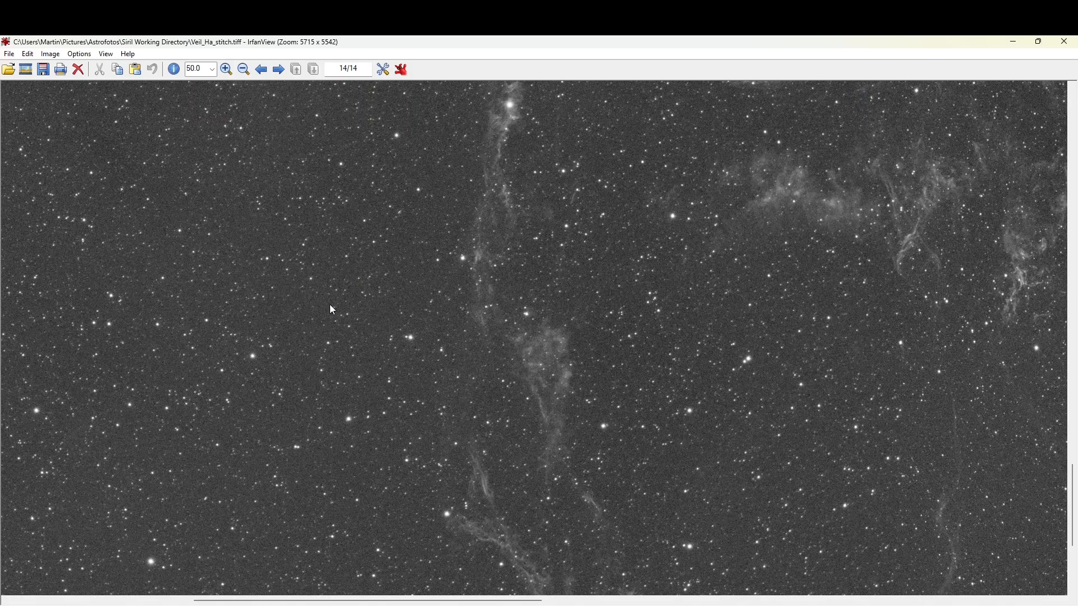
# Reduce the mosaic's zoom to 21.2% and examine the bright arc and the upper star field.
pyautogui.click(243, 72)
pyautogui.click(242, 72)
pyautogui.click(243, 73)
pyautogui.click(243, 72)
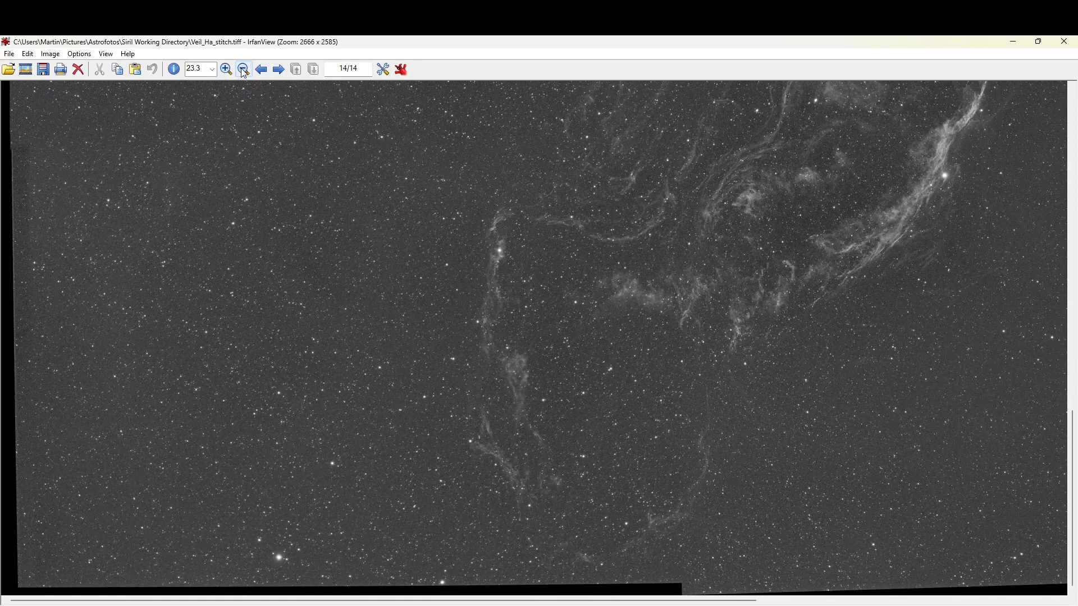
pyautogui.click(243, 73)
pyautogui.moveTo(722, 327); pyautogui.dragTo(325, 493)
pyautogui.moveTo(333, 168); pyautogui.dragTo(503, 450)
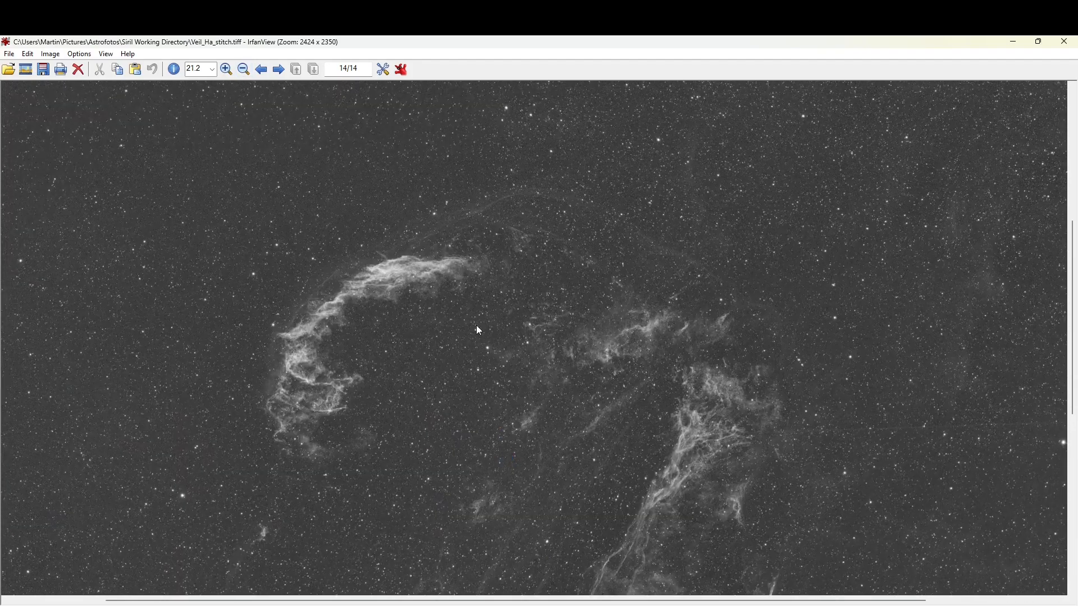
pyautogui.moveTo(366, 206); pyautogui.dragTo(544, 348)
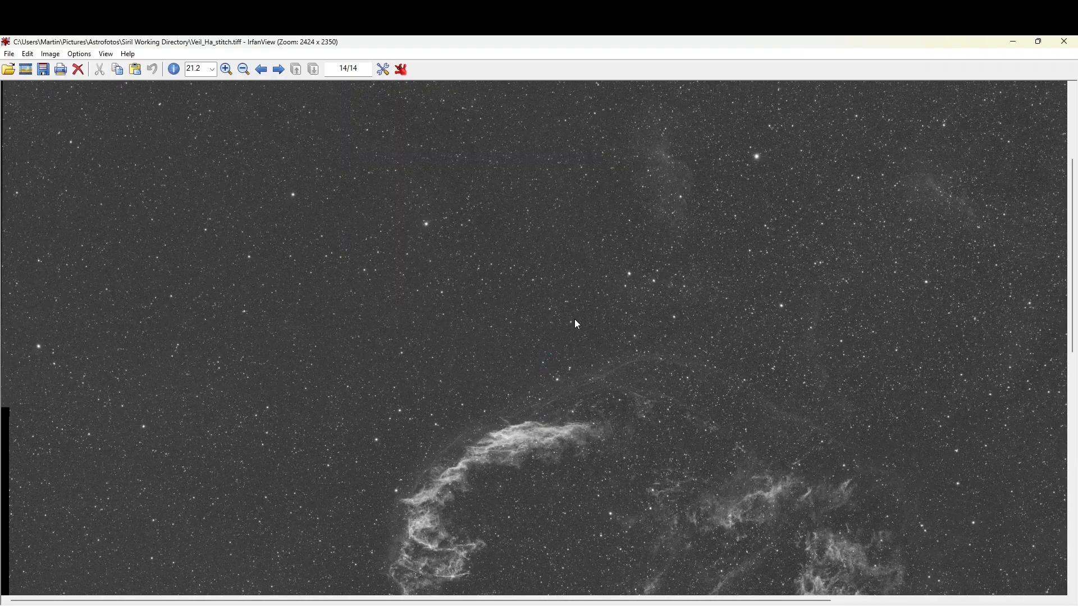
# Switch to File Explorer, open Cygnus-propellor to tulip.jpg and inspect its nebula detail, finishing at 50% zoom.
pyautogui.click(488, 583)
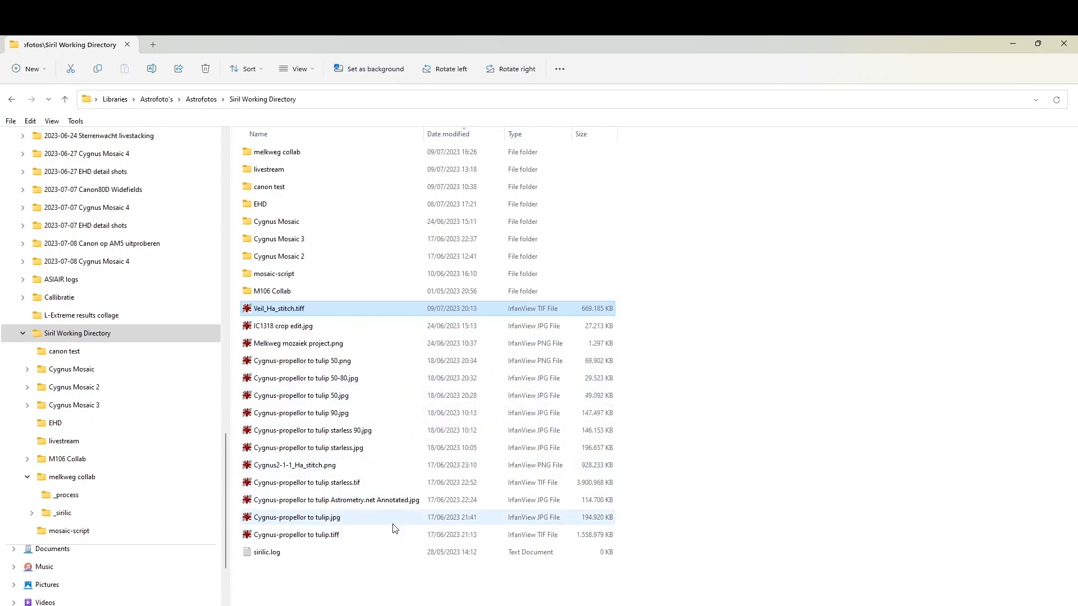
pyautogui.moveTo(360, 489)
pyautogui.doubleClick(337, 518)
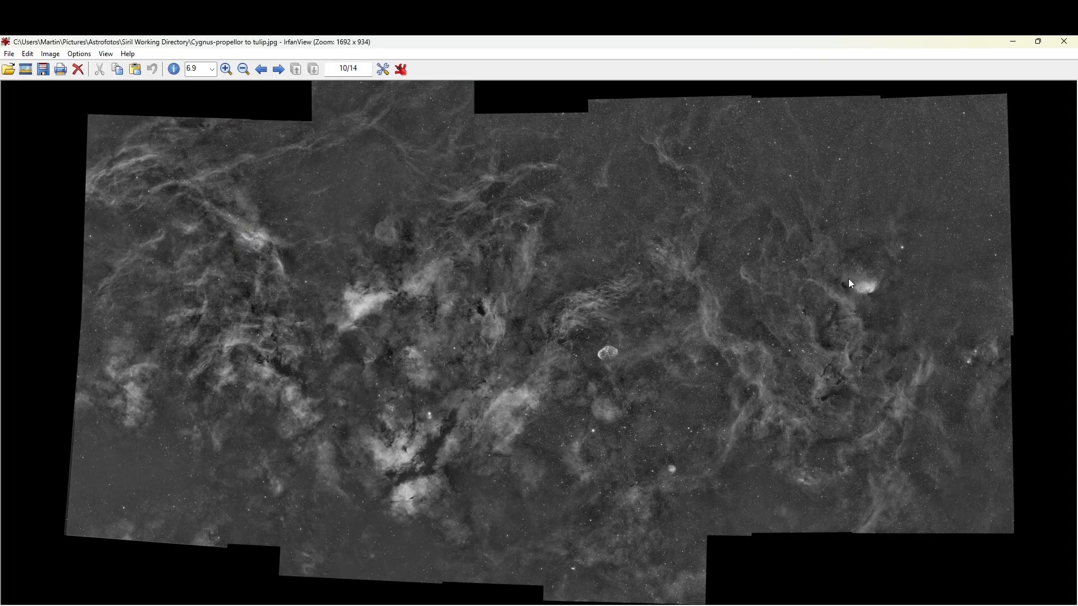
pyautogui.moveTo(208, 204); pyautogui.dragTo(302, 284)
pyautogui.click(264, 243)
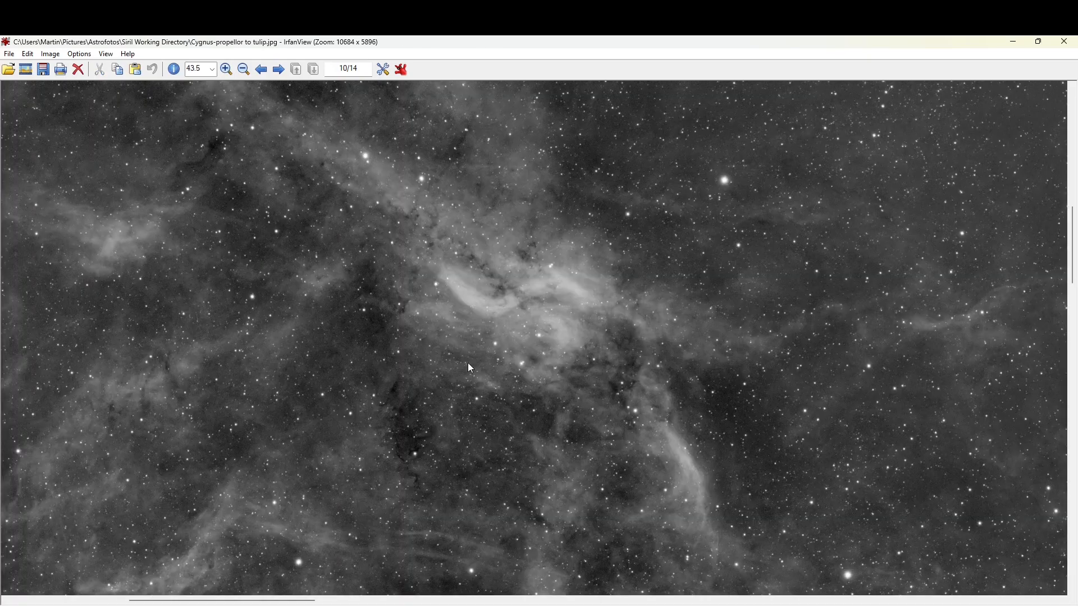
pyautogui.click(212, 69)
pyautogui.click(207, 119)
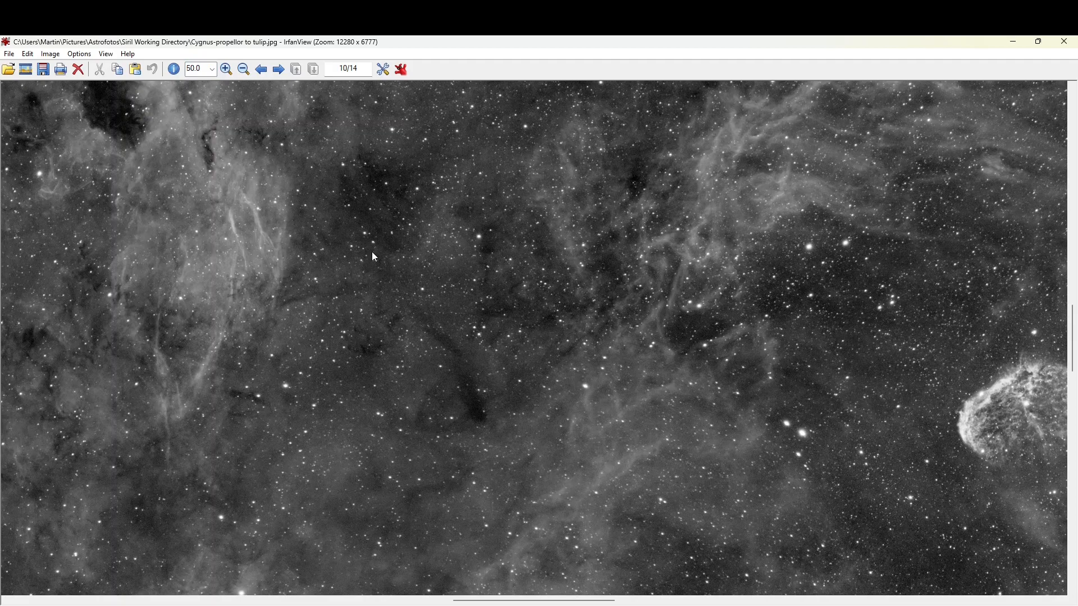
# Examine the nebula filaments and dark clouds across the left half of Cygnus-propellor to tulip.jpg at 50% zoom, from mid-height upward.
pyautogui.moveTo(154, 273); pyautogui.dragTo(942, 370)
pyautogui.moveTo(209, 316); pyautogui.dragTo(1010, 295)
pyautogui.moveTo(383, 284); pyautogui.dragTo(617, 289)
pyautogui.moveTo(496, 398); pyautogui.dragTo(156, 139)
pyautogui.moveTo(488, 363); pyautogui.dragTo(231, 412)
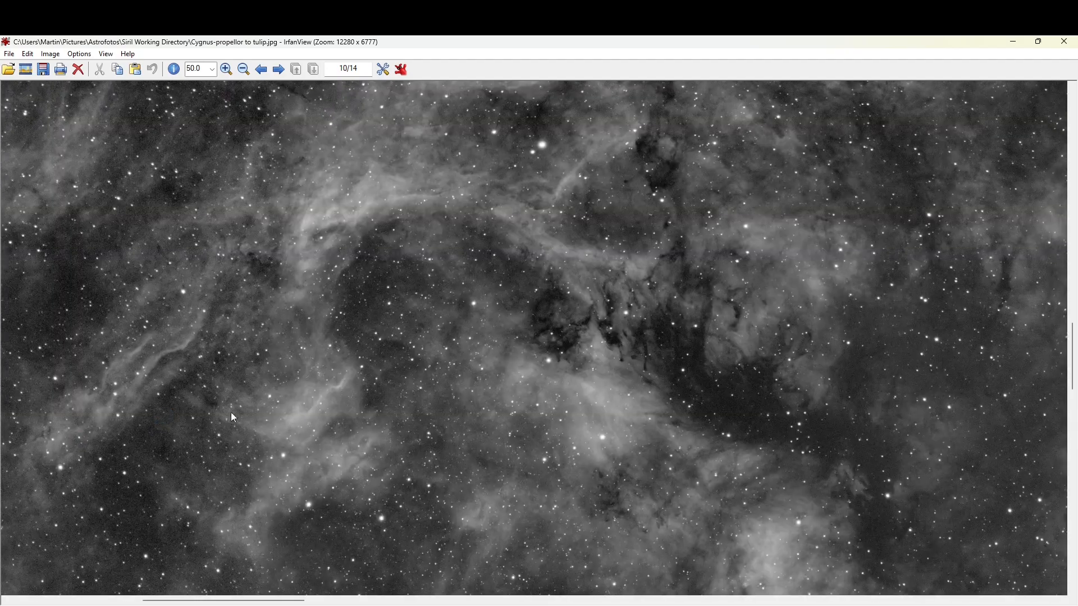
pyautogui.moveTo(484, 219); pyautogui.dragTo(441, 449)
pyautogui.moveTo(441, 254); pyautogui.dragTo(410, 501)
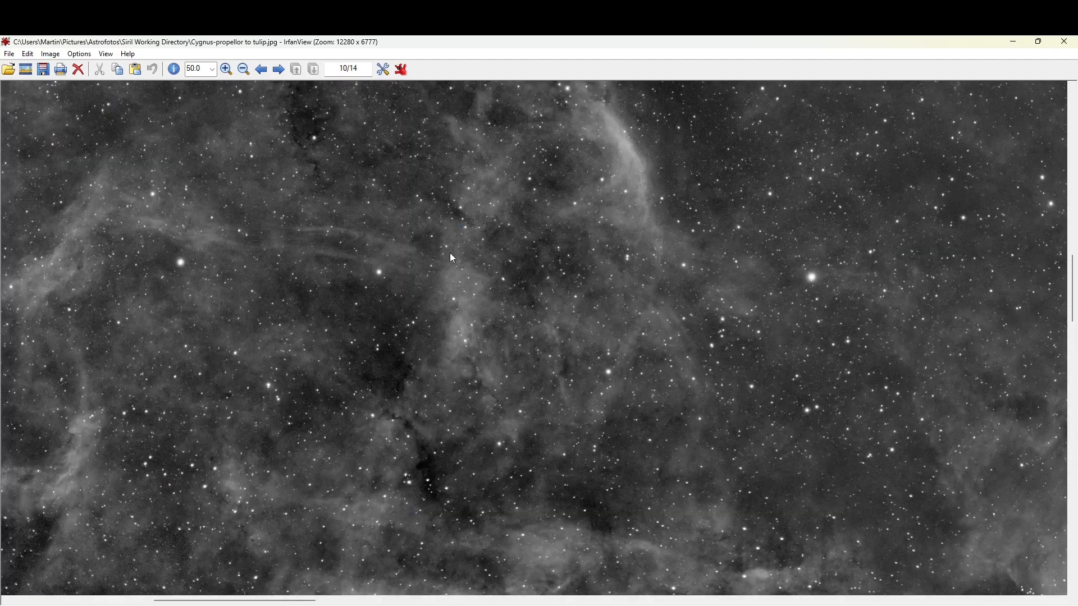
pyautogui.moveTo(451, 248); pyautogui.dragTo(408, 481)
pyautogui.moveTo(385, 328); pyautogui.dragTo(425, 434)
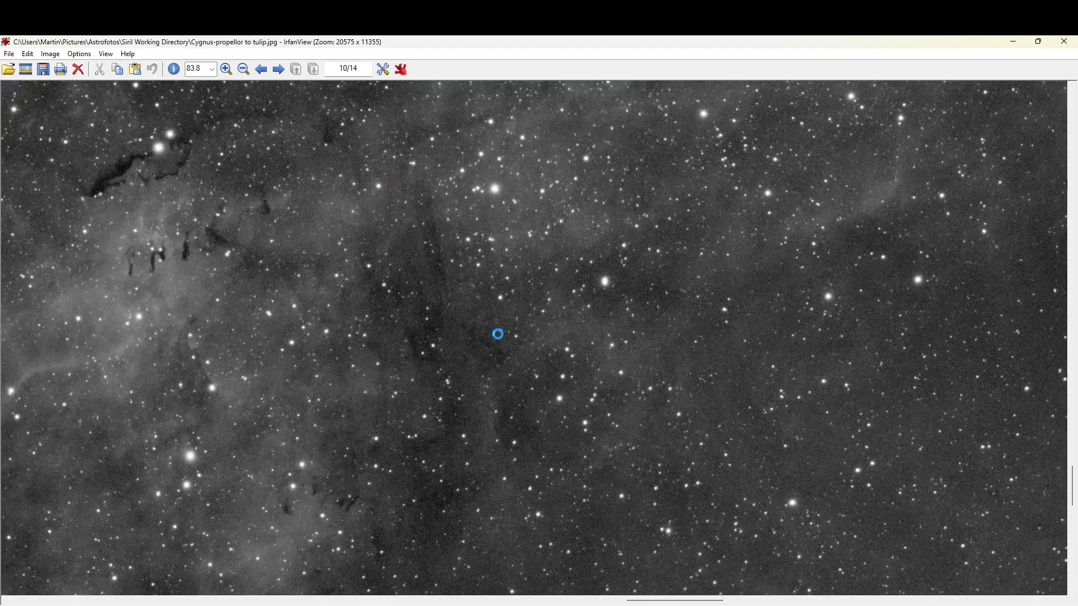
# Enlarge the mosaic to 83.8% zoom and examine the star fields and dark dust lanes from its lower part towards the right edge.
pyautogui.moveTo(498, 335); pyautogui.dragTo(404, 412)
pyautogui.moveTo(191, 330); pyautogui.dragTo(460, 415)
pyautogui.moveTo(515, 302); pyautogui.dragTo(118, 588)
pyautogui.moveTo(649, 302); pyautogui.dragTo(251, 596)
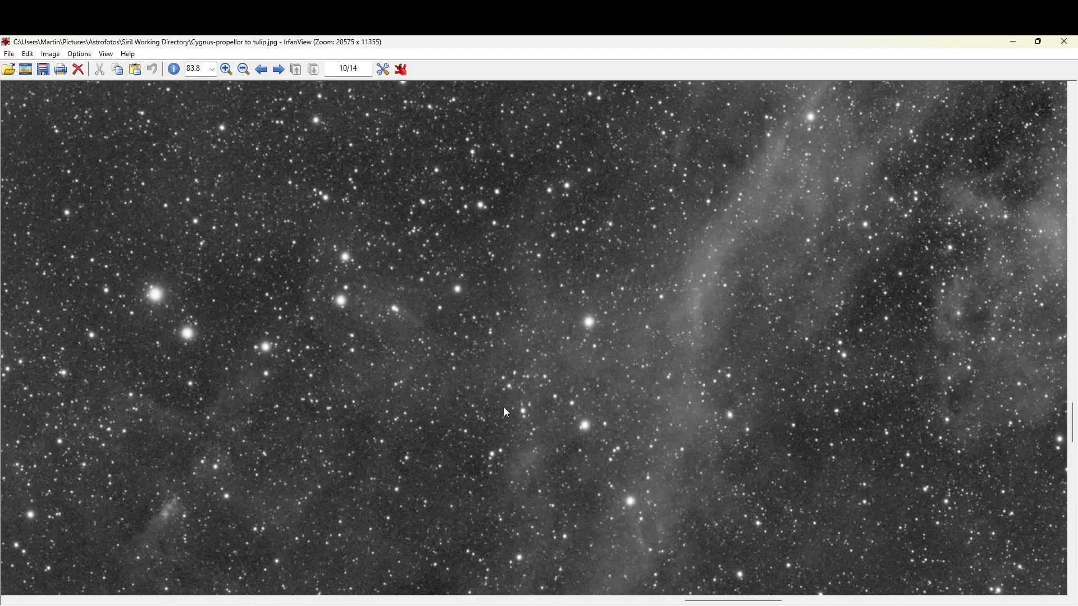
pyautogui.moveTo(590, 345); pyautogui.dragTo(13, 542)
pyautogui.moveTo(468, 335); pyautogui.dragTo(3, 574)
pyautogui.moveTo(477, 385); pyautogui.dragTo(41, 568)
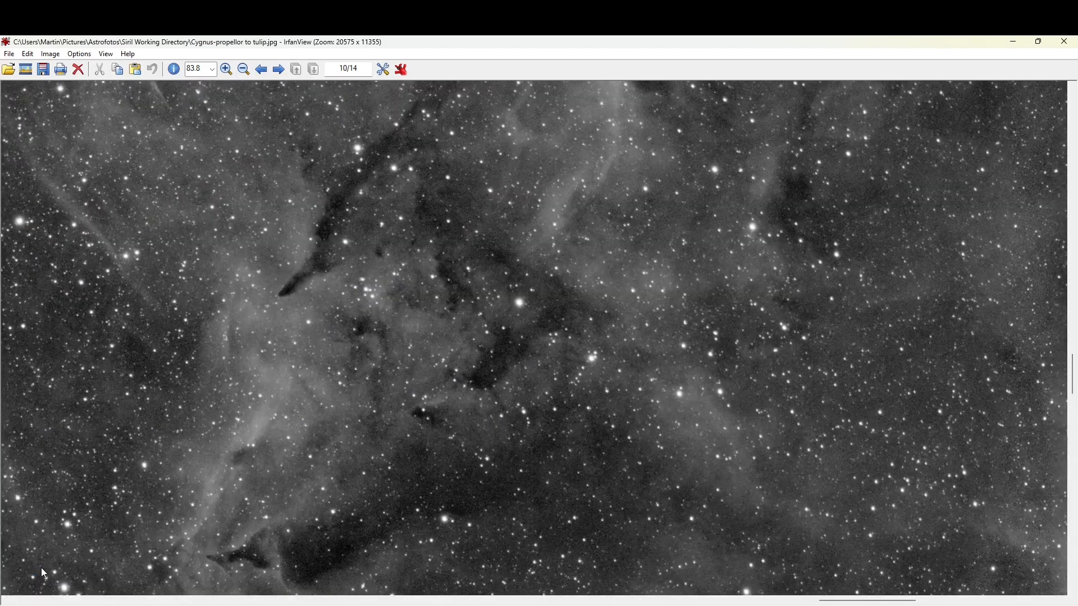
pyautogui.moveTo(379, 338); pyautogui.dragTo(91, 554)
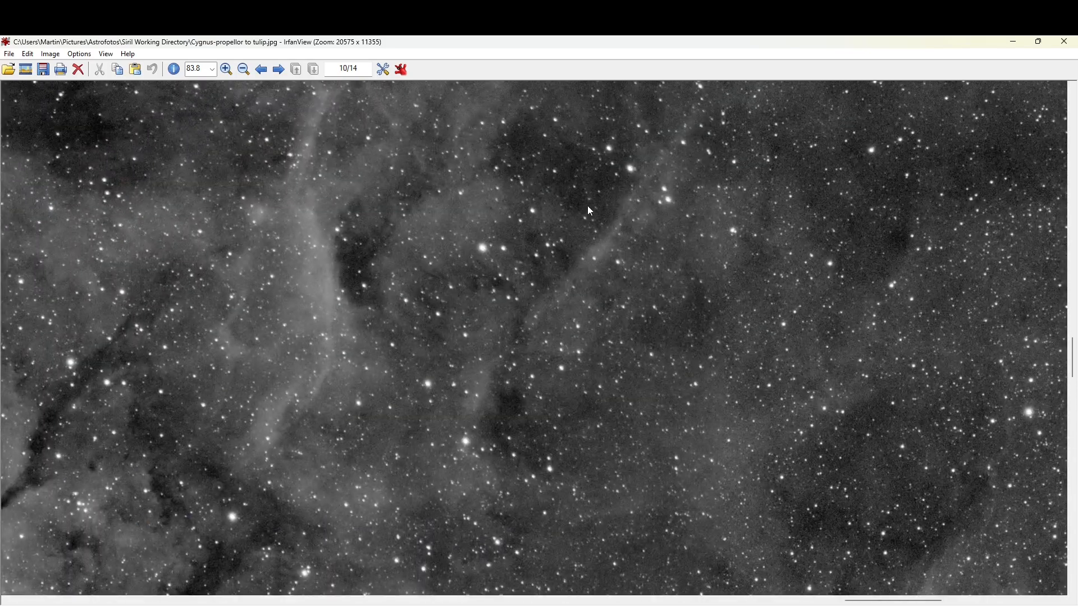
# Examine the bright Tulip nebula and the faint arcs around it in the right part of the mosaic at 83.8% zoom.
pyautogui.moveTo(587, 205); pyautogui.dragTo(174, 428)
pyautogui.moveTo(670, 364); pyautogui.dragTo(985, 490)
pyautogui.moveTo(308, 270); pyautogui.dragTo(663, 452)
pyautogui.moveTo(722, 255); pyautogui.dragTo(227, 483)
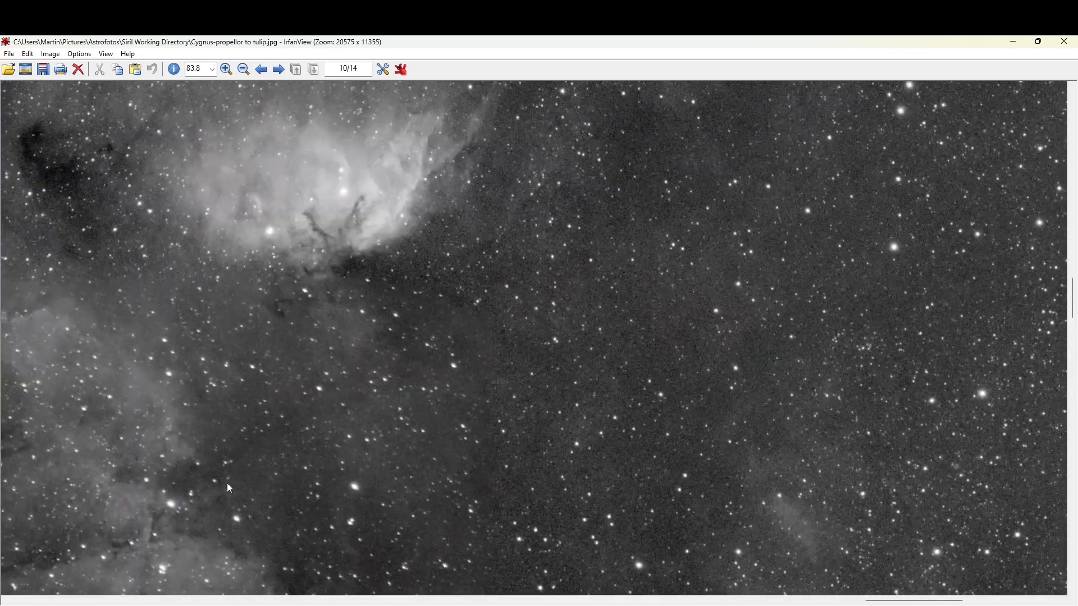
pyautogui.moveTo(288, 269); pyautogui.dragTo(331, 428)
pyautogui.moveTo(296, 274); pyautogui.dragTo(369, 333)
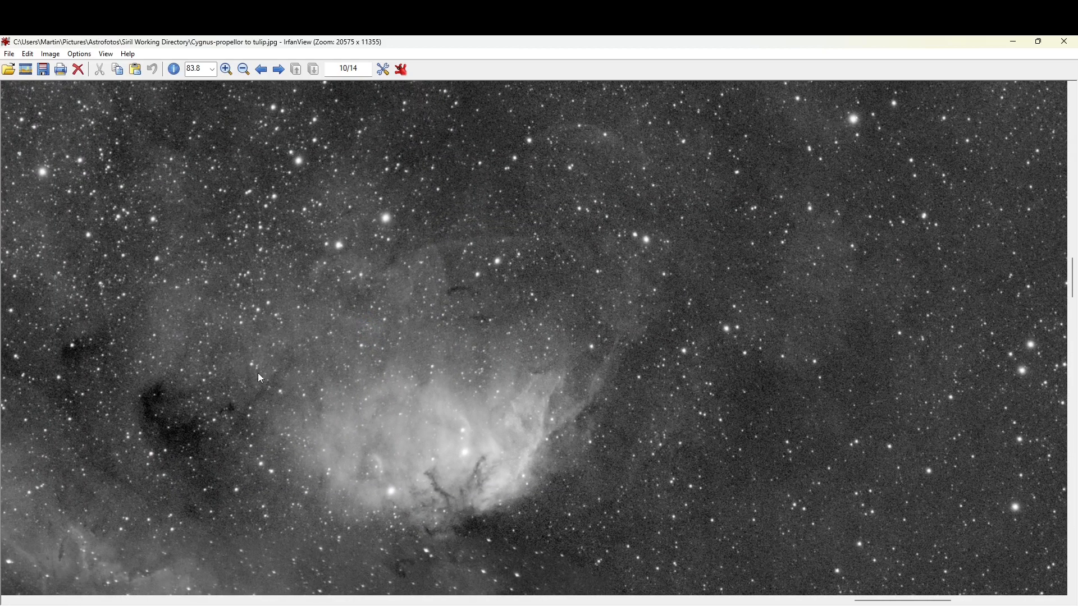